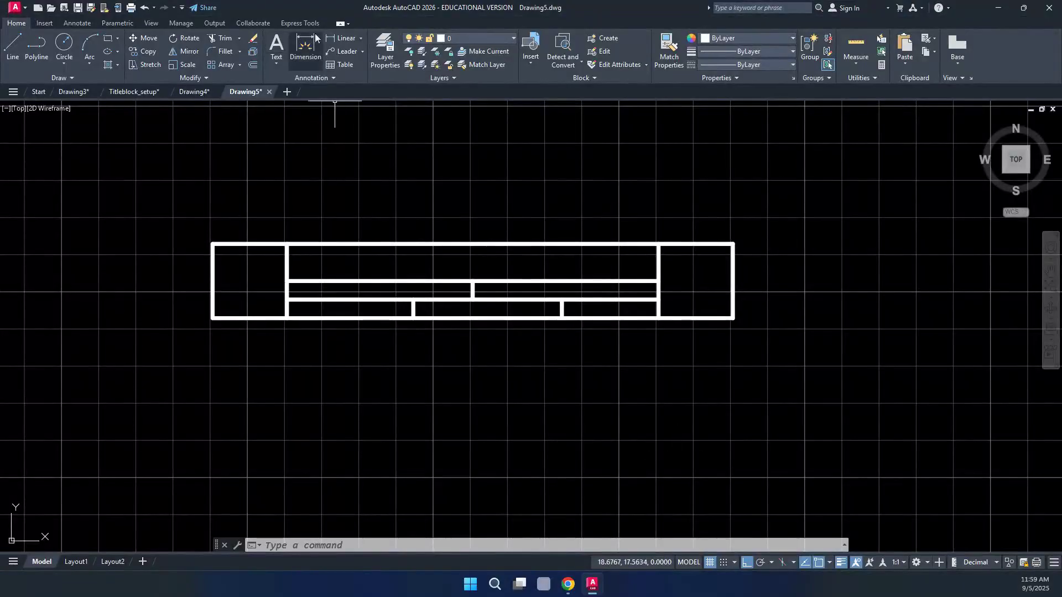
Start a Multiline Text box by picking two corners in the space above the title block
left_click(280, 63)
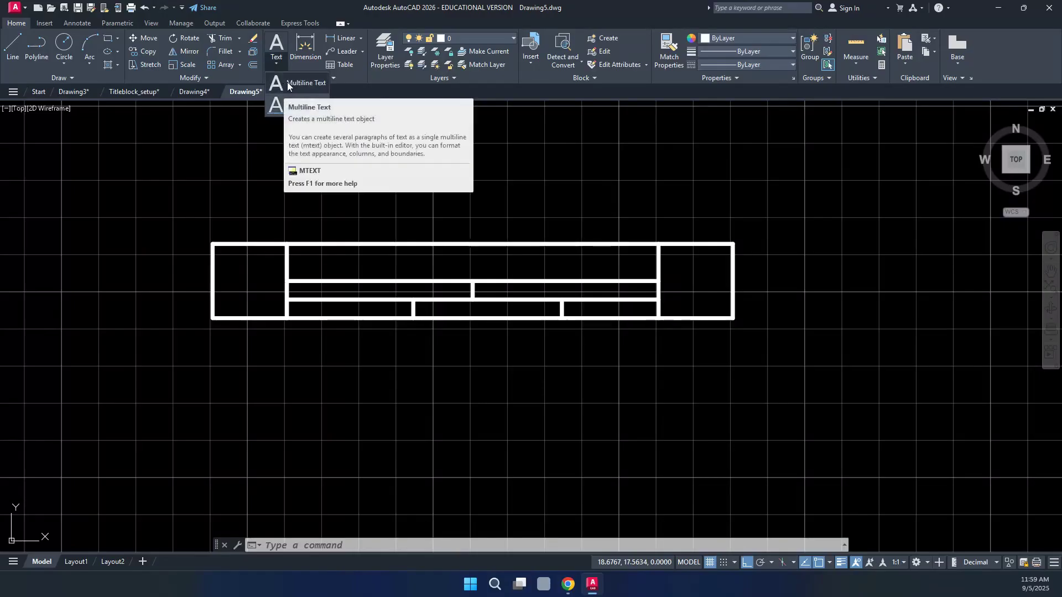
left_click(291, 82)
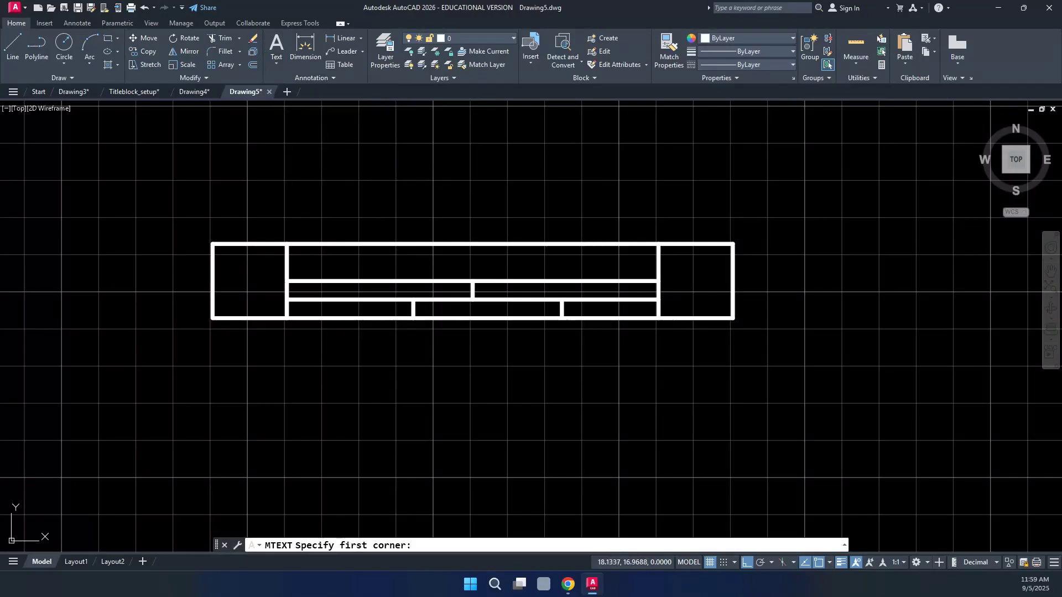
left_click(295, 146)
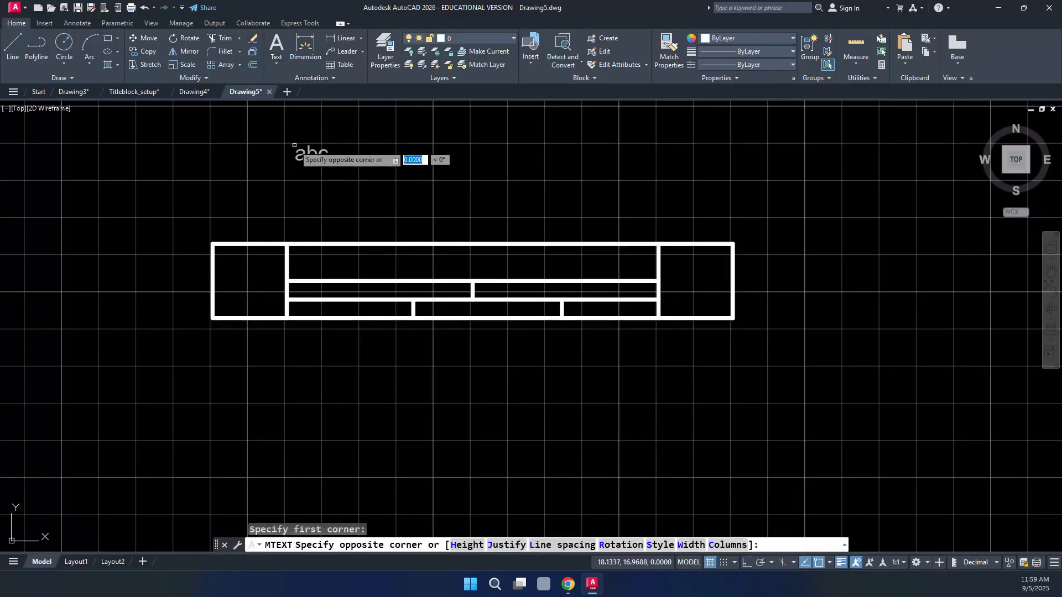
left_click(448, 182)
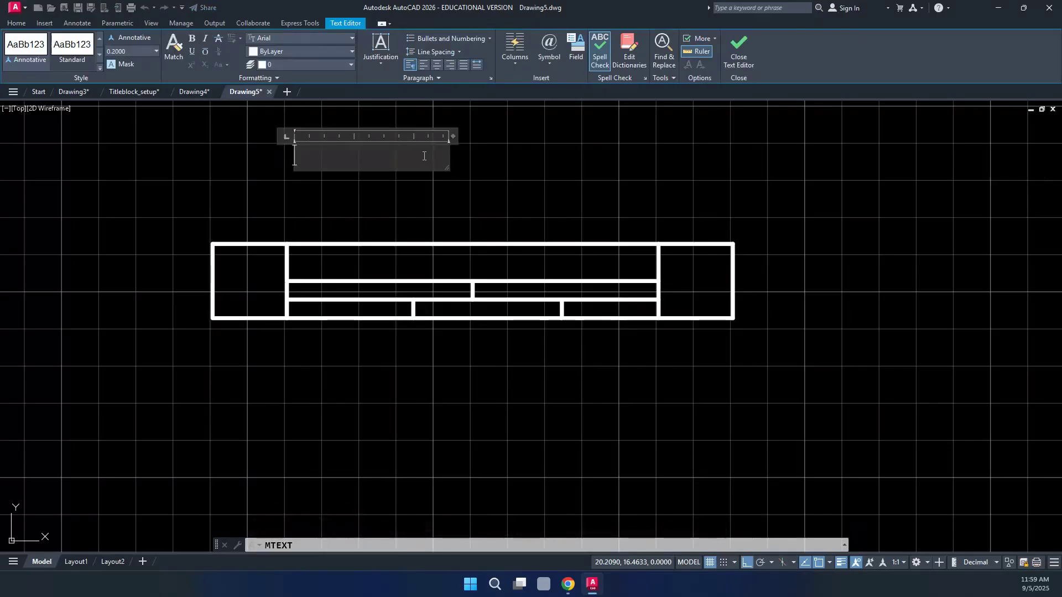
Type the label TITLE:, set its height to 0.0750, narrow the box, and close the editor
type("ITLE:")
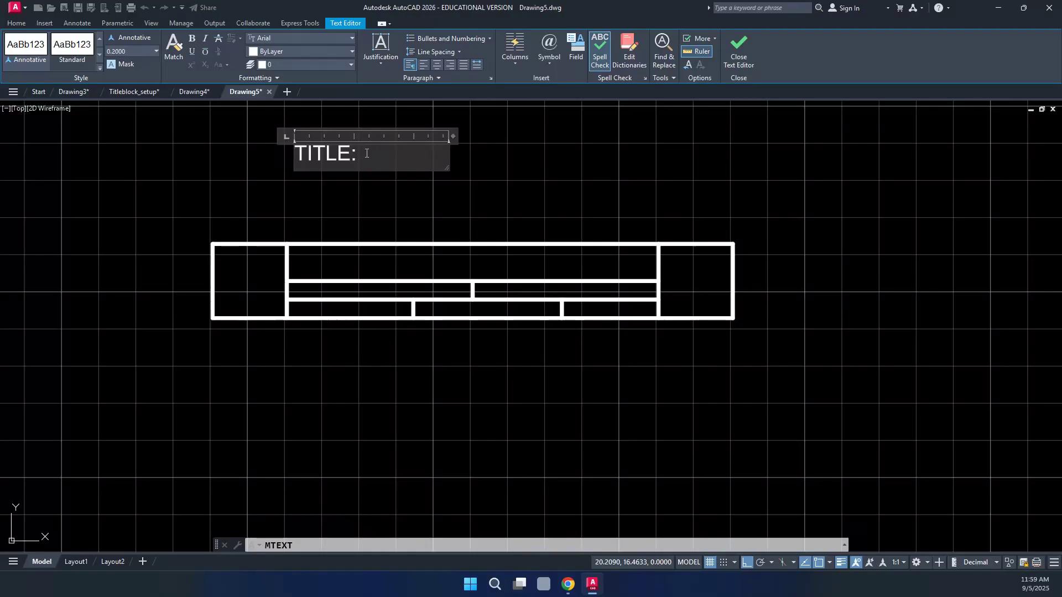
left_click_drag(357, 154, 308, 154)
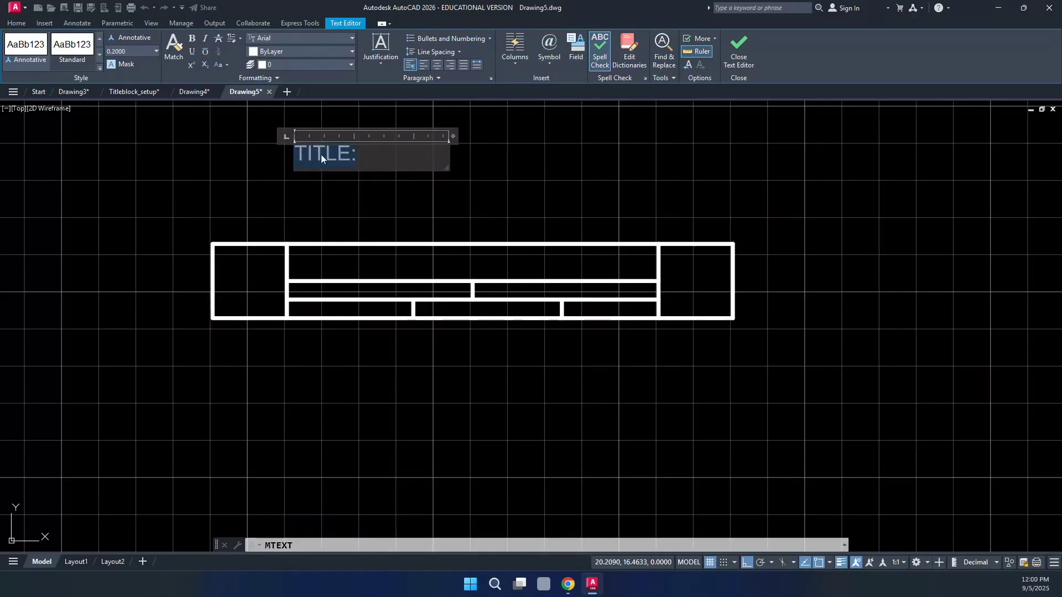
left_click(135, 52)
type(".075")
key("Return")
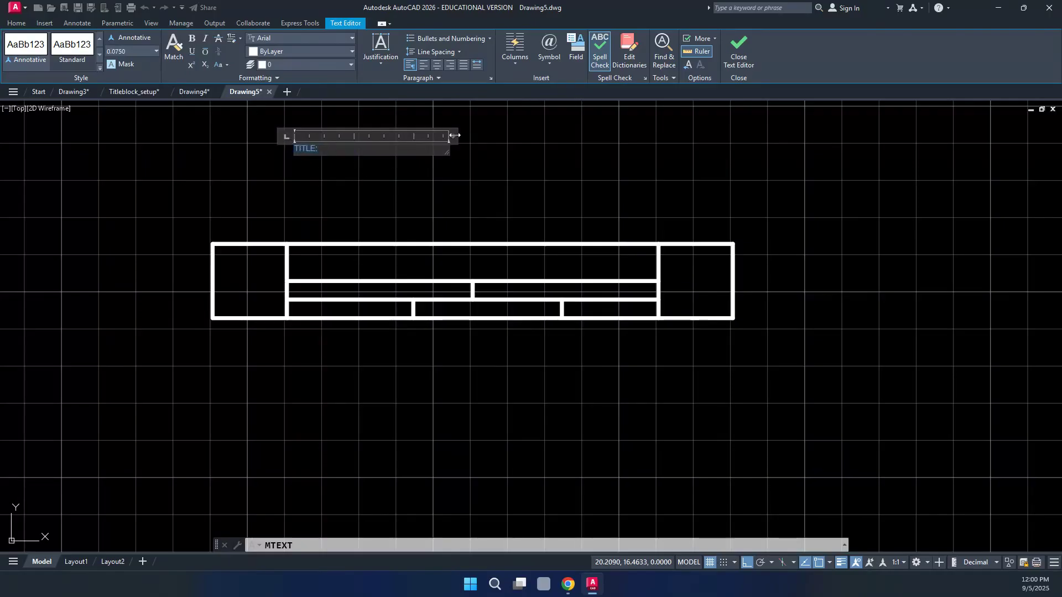
left_click_drag(455, 135, 337, 136)
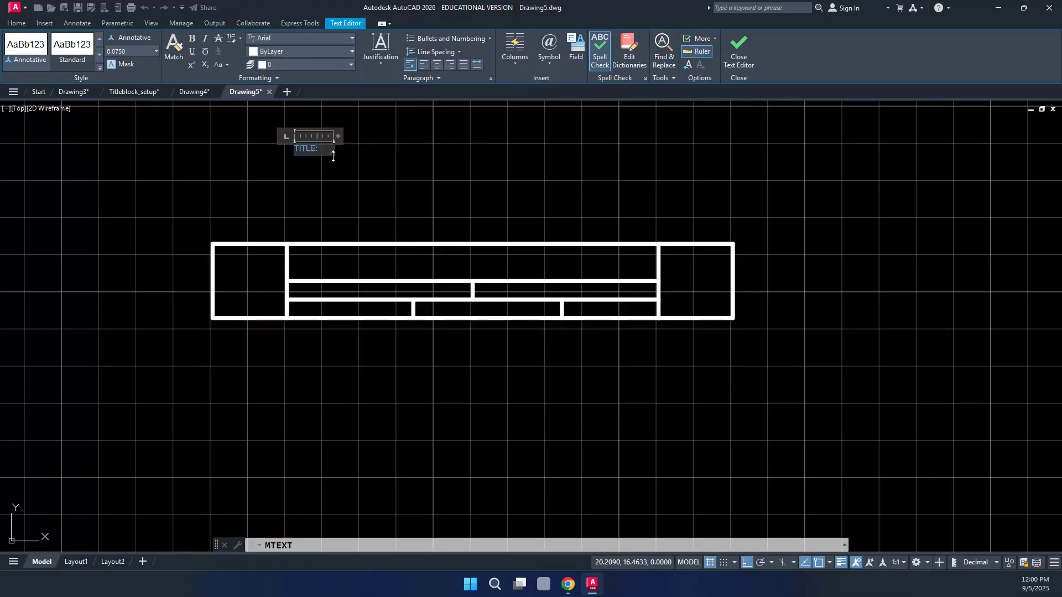
left_click(387, 151)
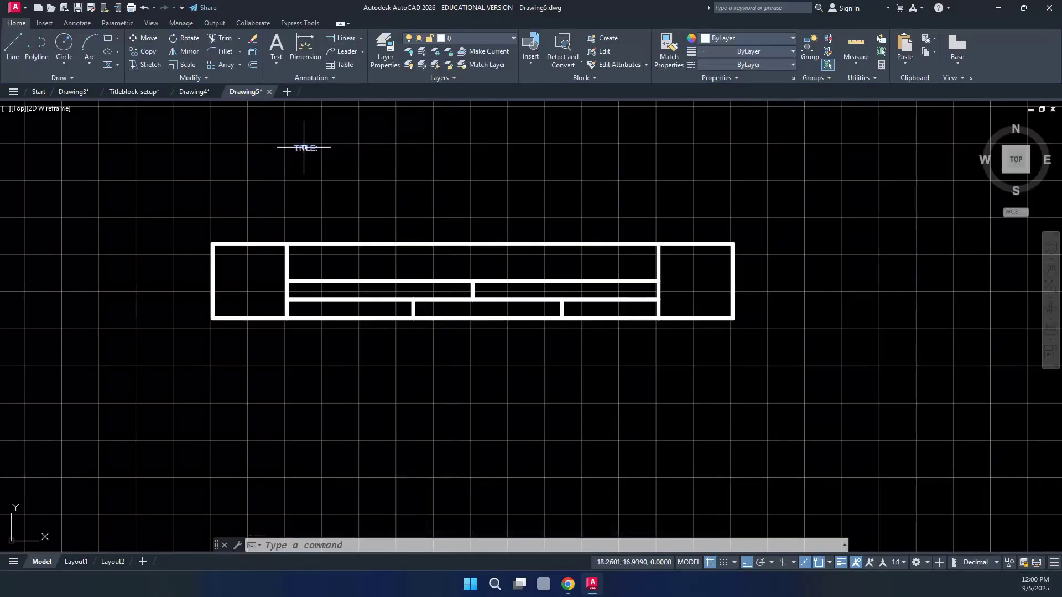
Copy the TITLE: label and paste a copy into the title block's top cell
mouse_move(304, 147)
left_click(302, 147)
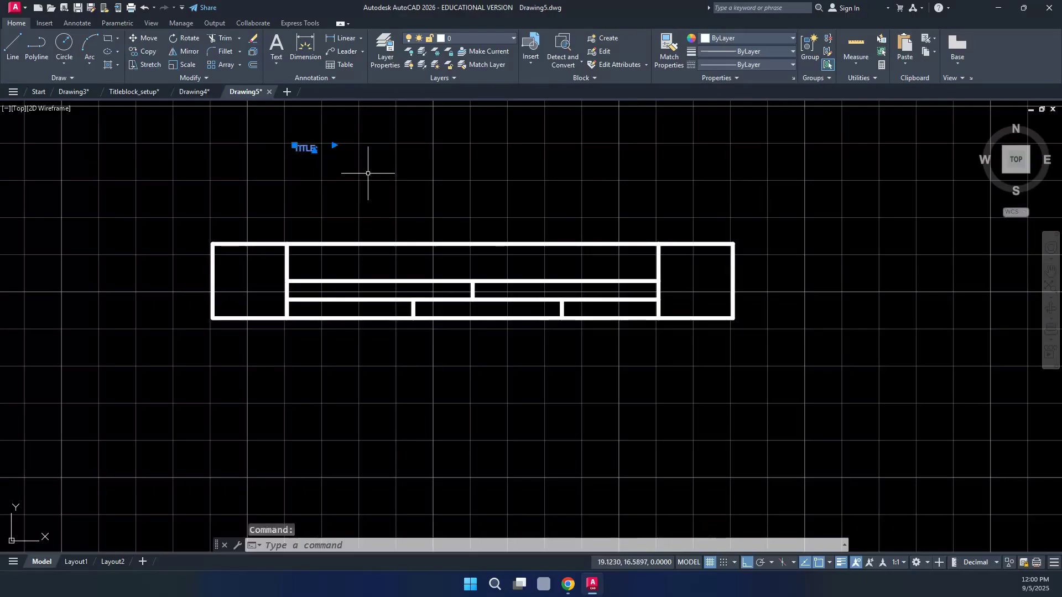
key("ctrl+c")
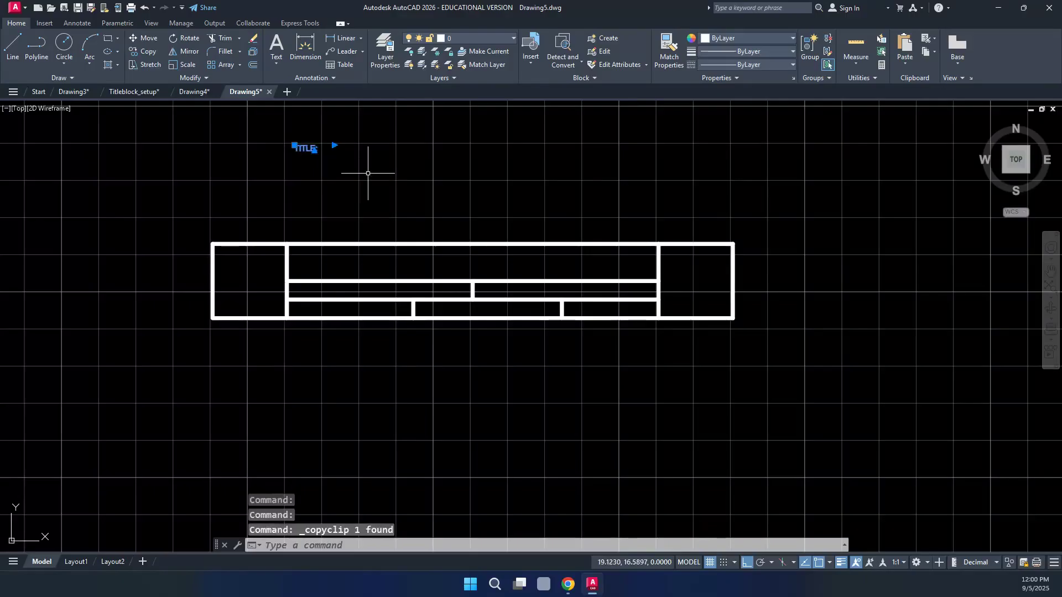
key("ctrl+v")
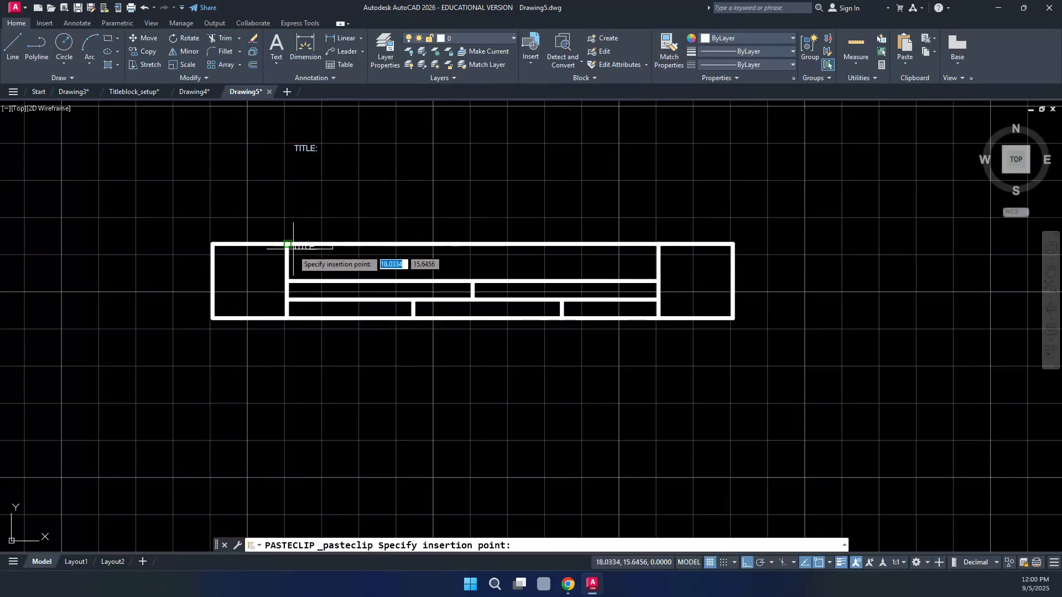
scroll(291, 257, "up", 2)
scroll(291, 257, "up", 5)
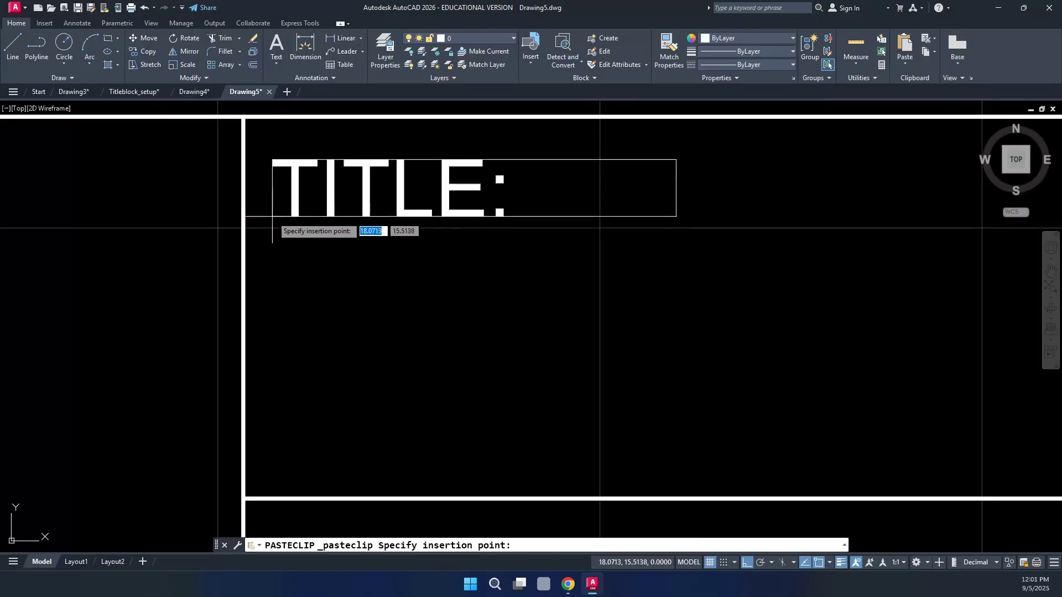
left_click(268, 227)
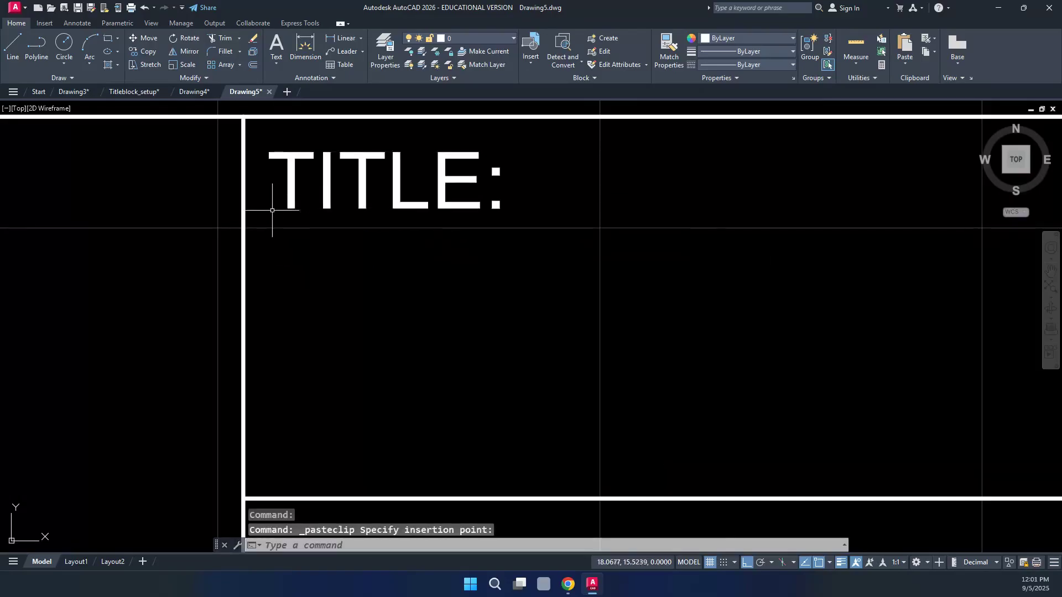
scroll(304, 213, "down", 4)
scroll(307, 209, "down", 2)
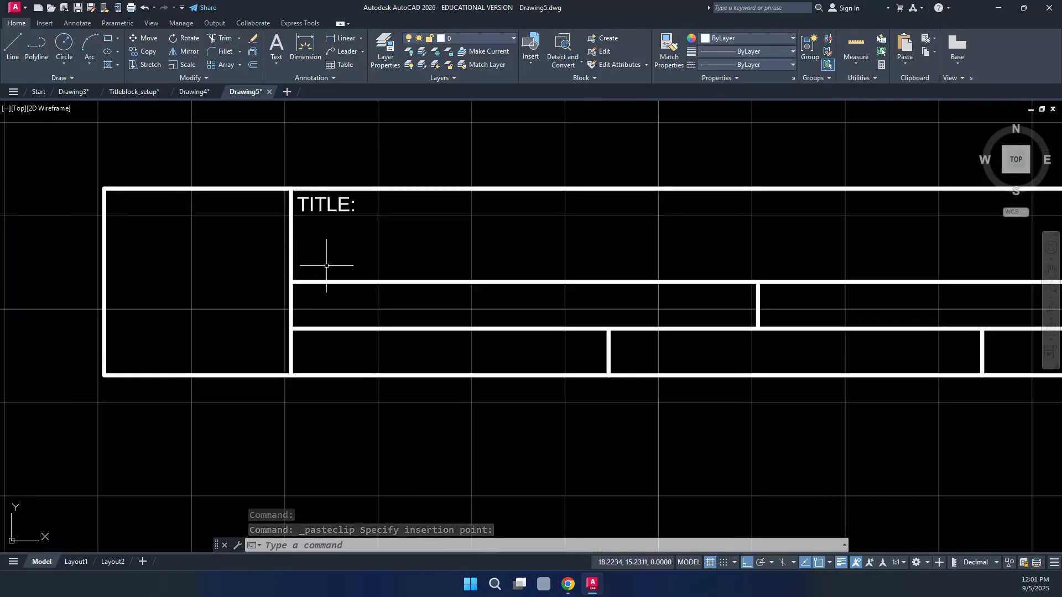
Paste TITLE: copies into the middle-left, lower-left, lower-middle and middle-right cells
key("ctrl+v")
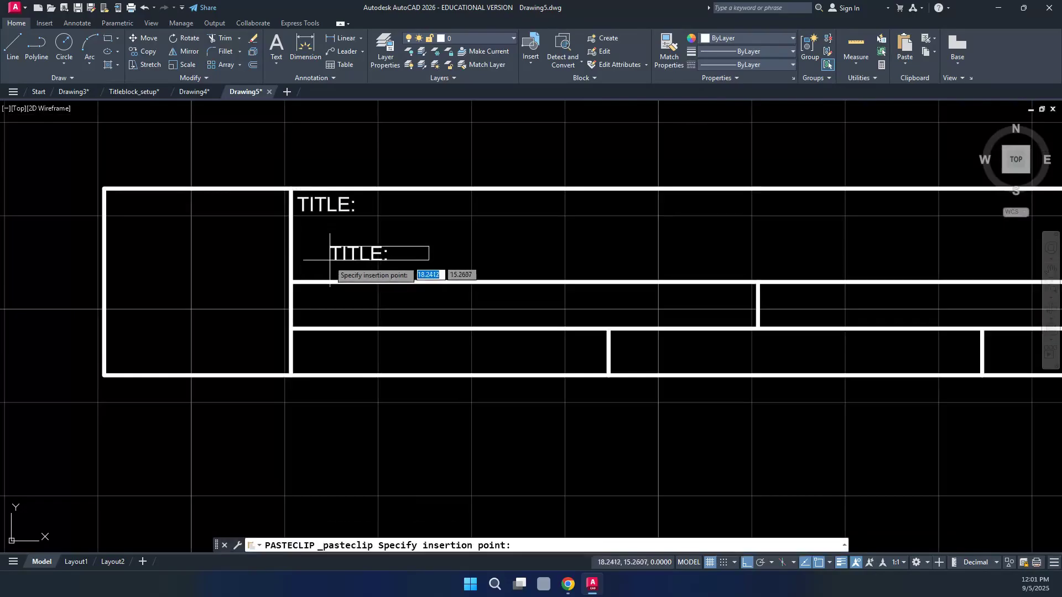
scroll(304, 314, "up", 3)
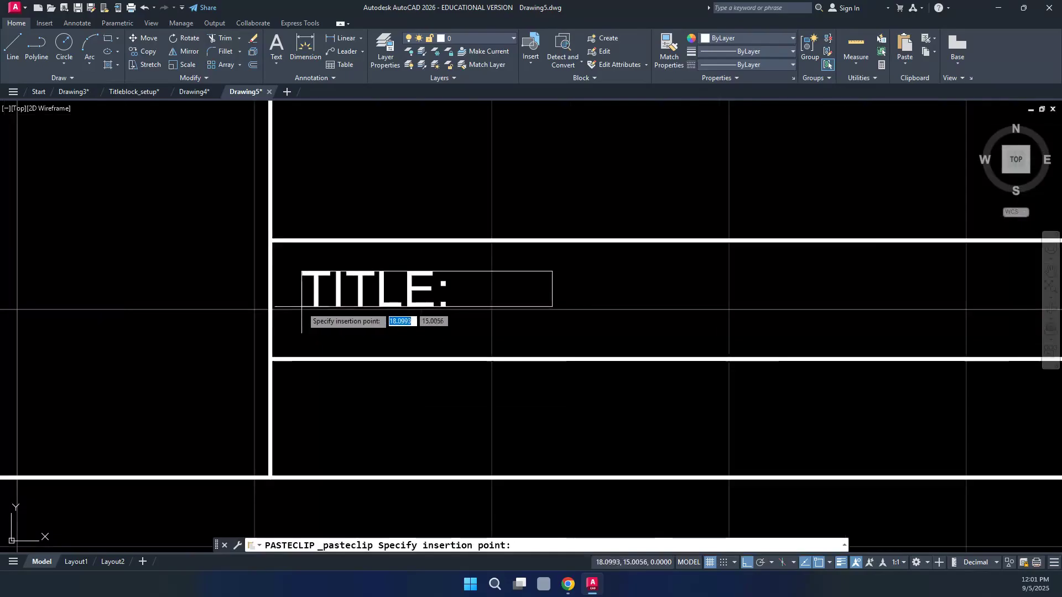
left_click(285, 293)
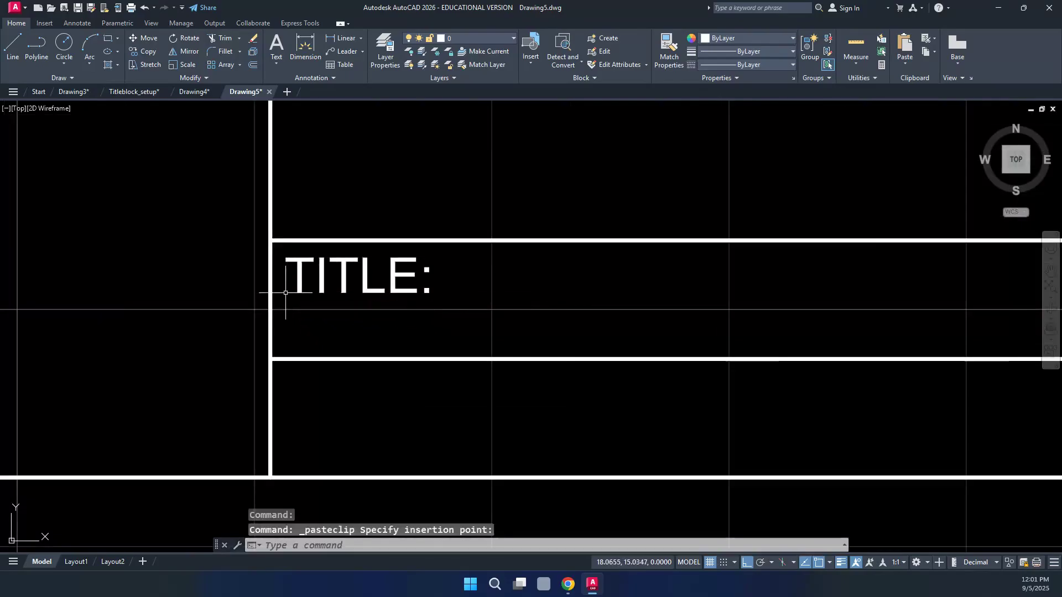
key("ctrl+v")
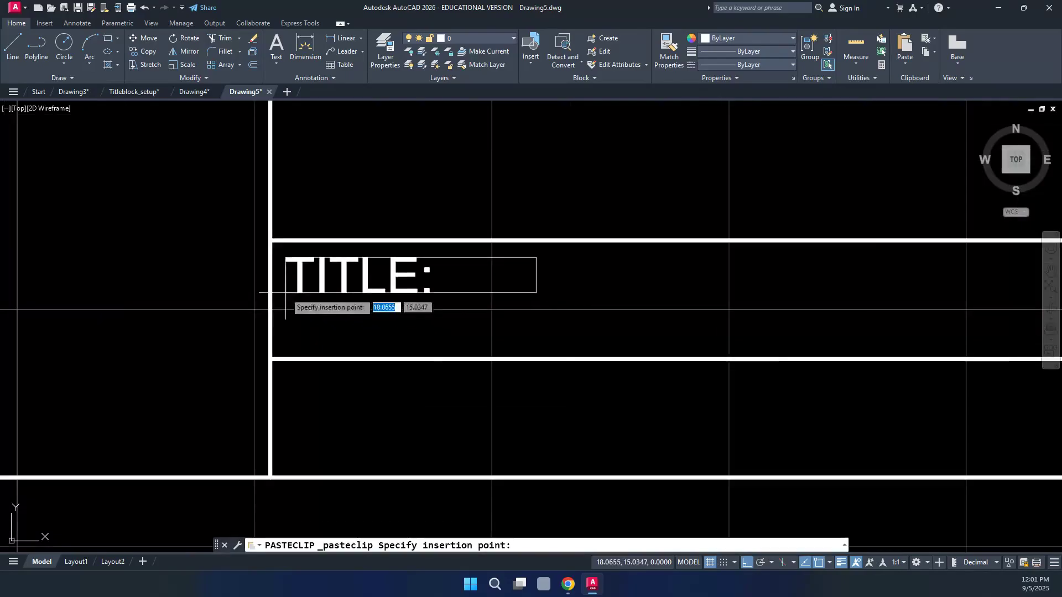
left_click(283, 408)
scroll(238, 365, "down", 5)
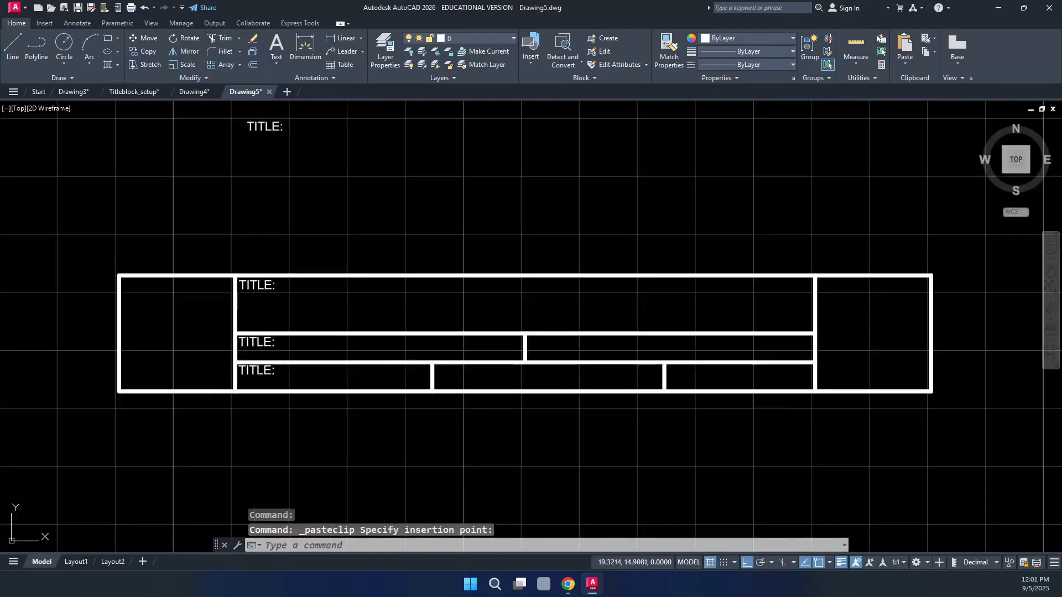
key("ctrl+v")
scroll(439, 371, "up", 5)
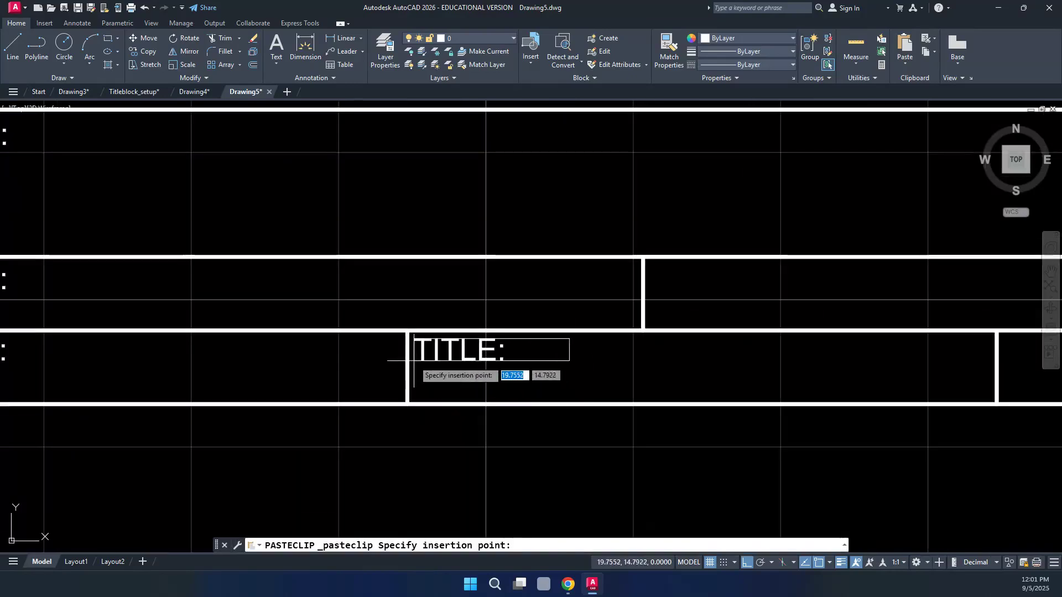
left_click(414, 361)
key("ctrl+v")
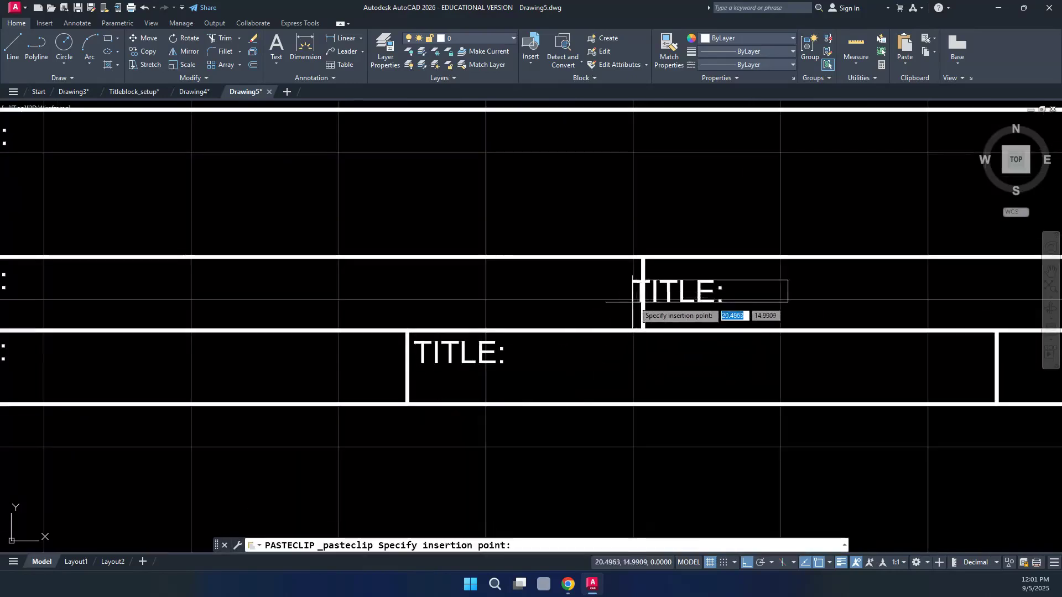
left_click(651, 289)
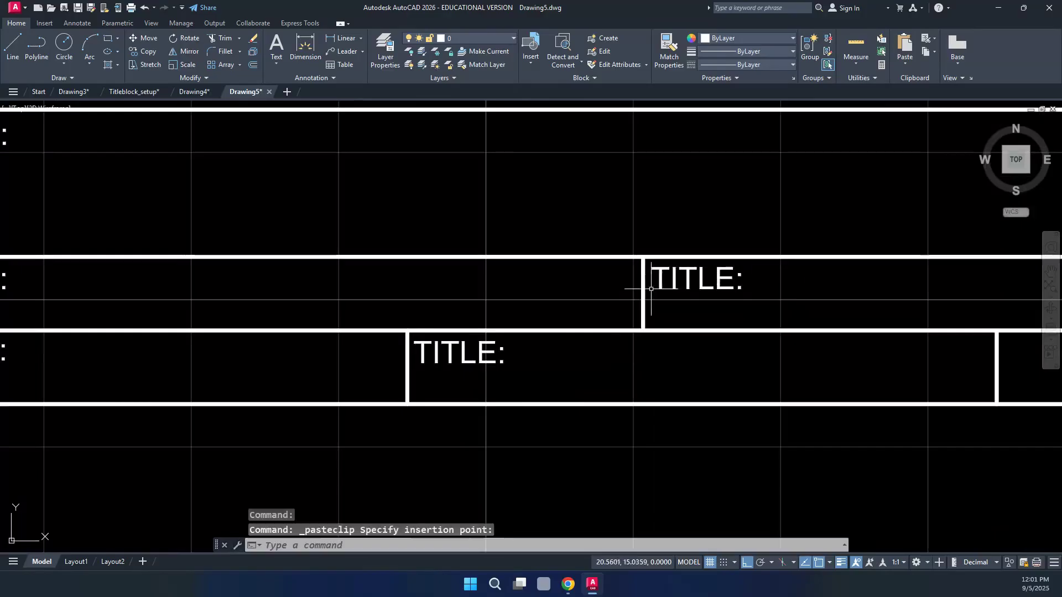
scroll(534, 301, "down", 2)
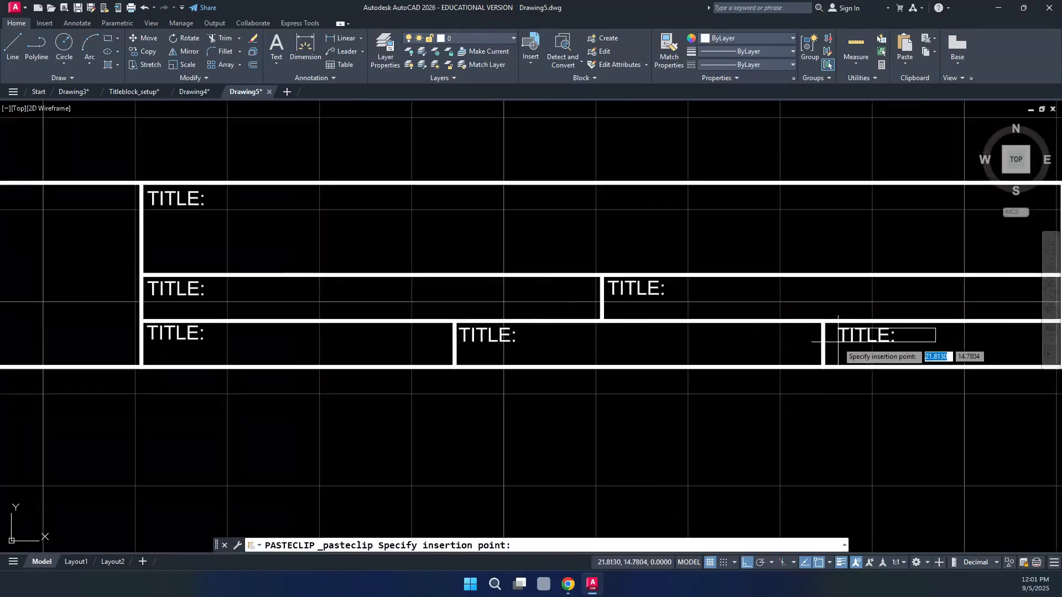
scroll(823, 343, "up", 4)
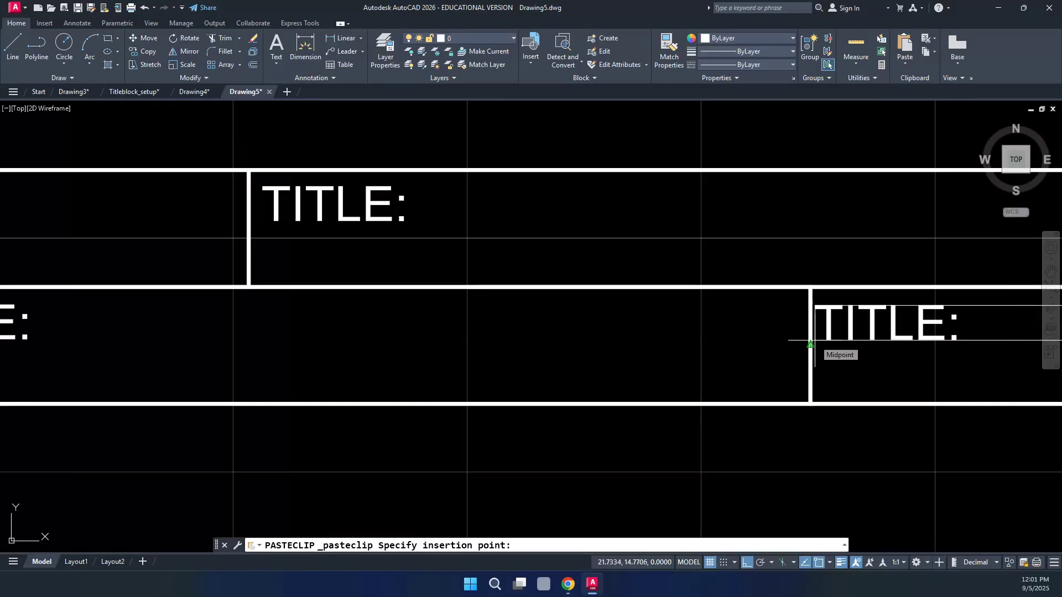
Place pasted TITLE: labels in the lower-right cell and the tall right-hand cell
middle_click_drag(810, 344, 531, 357)
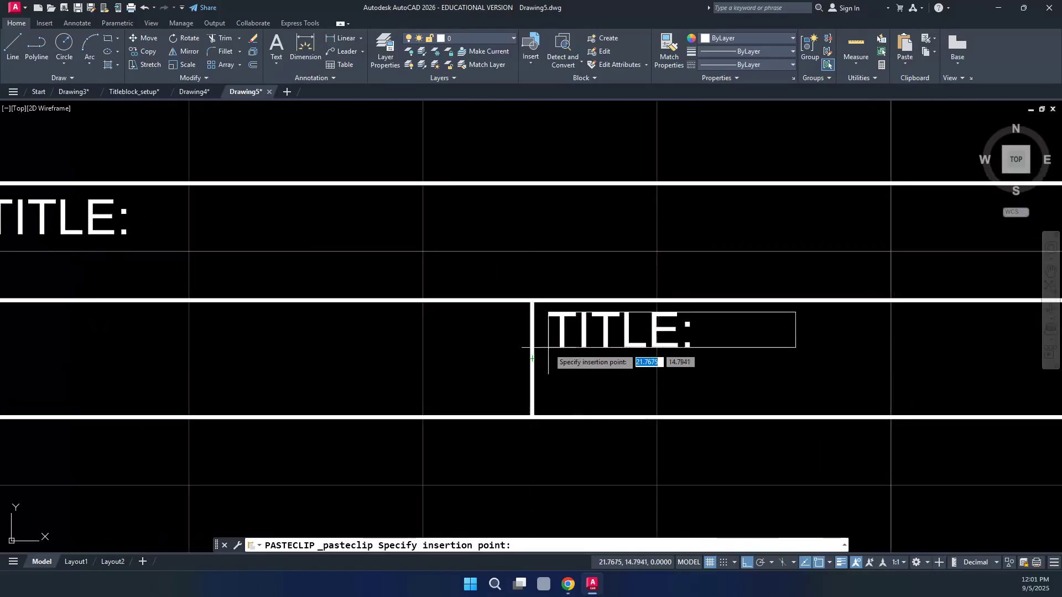
scroll(549, 348, "up", 4)
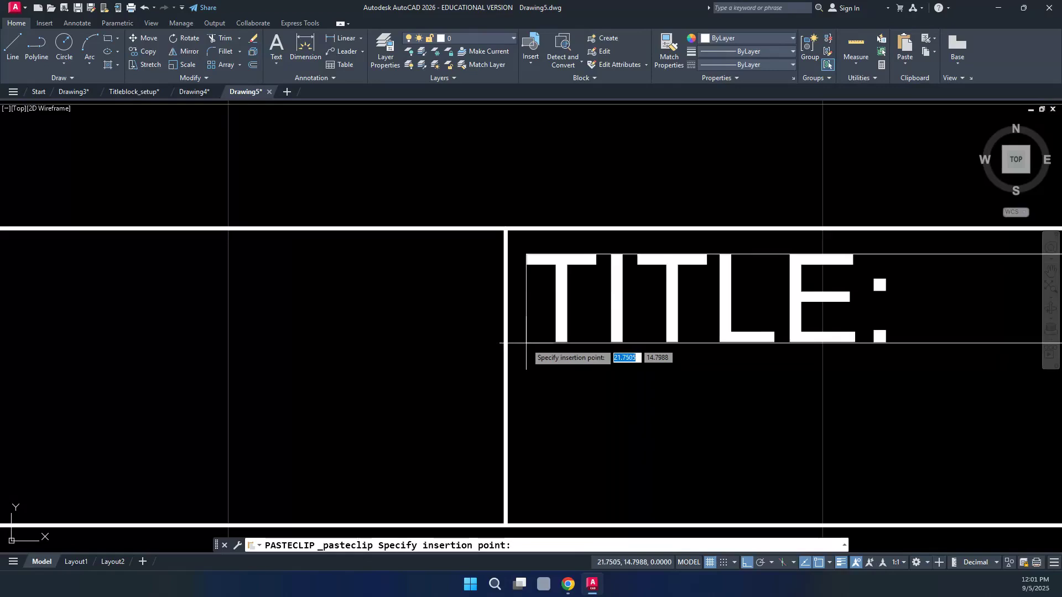
scroll(526, 344, "down", 4)
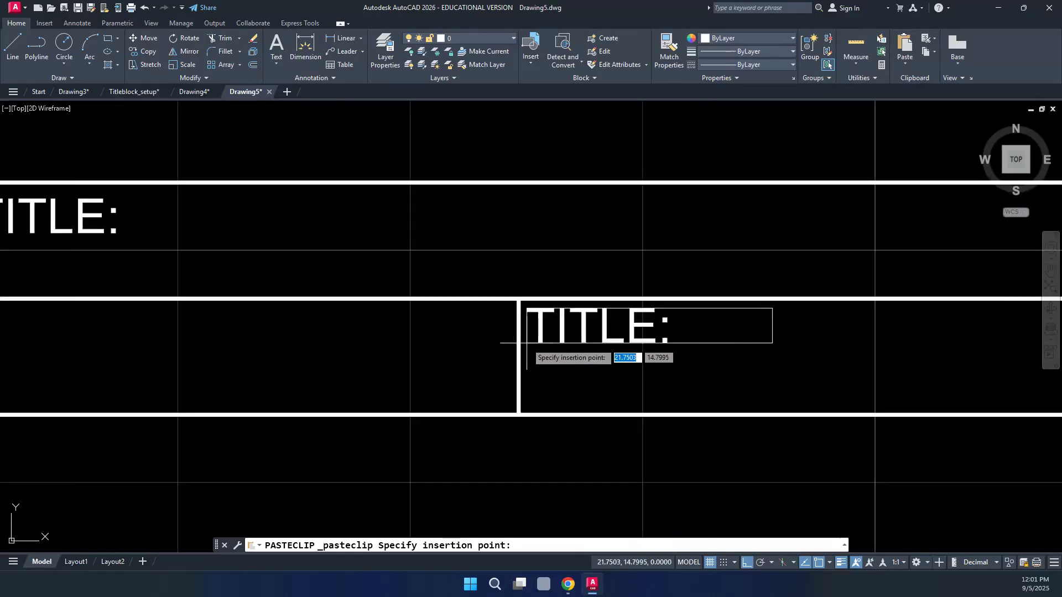
left_click(526, 343)
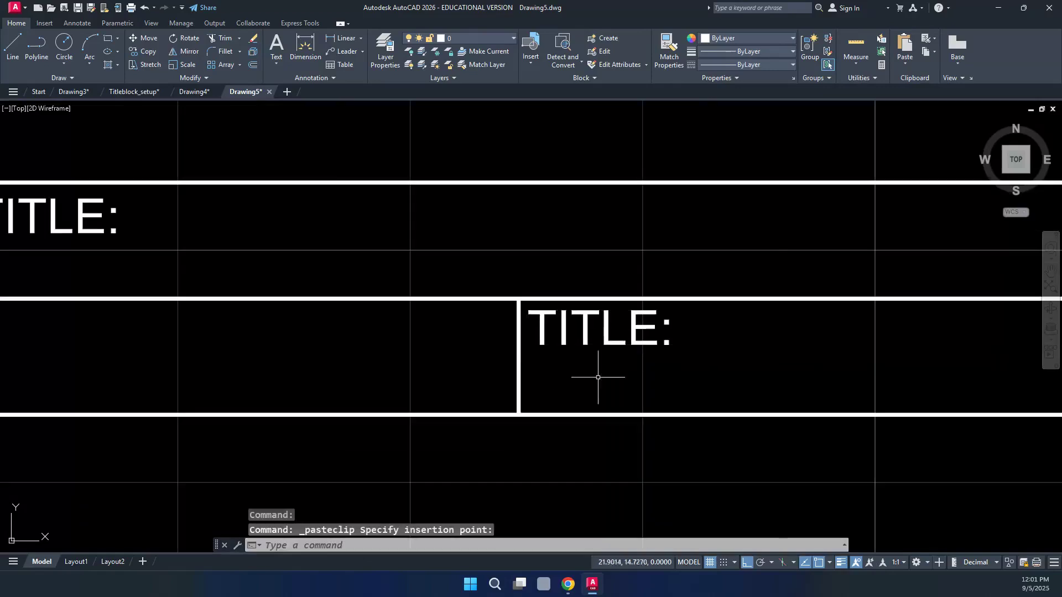
scroll(623, 383, "down", 4)
scroll(623, 383, "down", 2)
scroll(624, 383, "down", 2)
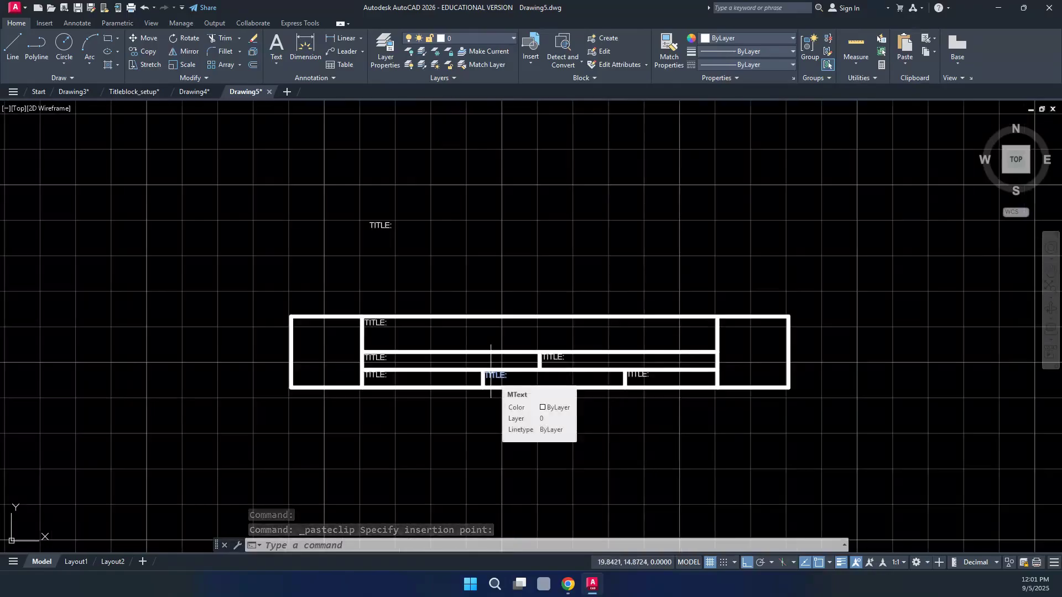
scroll(722, 364, "up", 2)
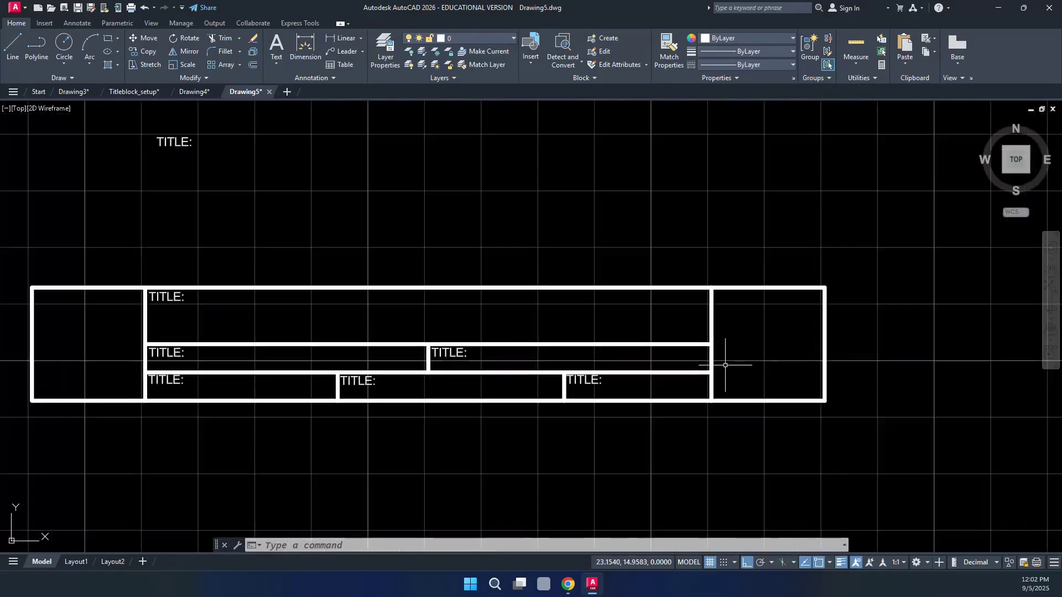
key("ctrl+v")
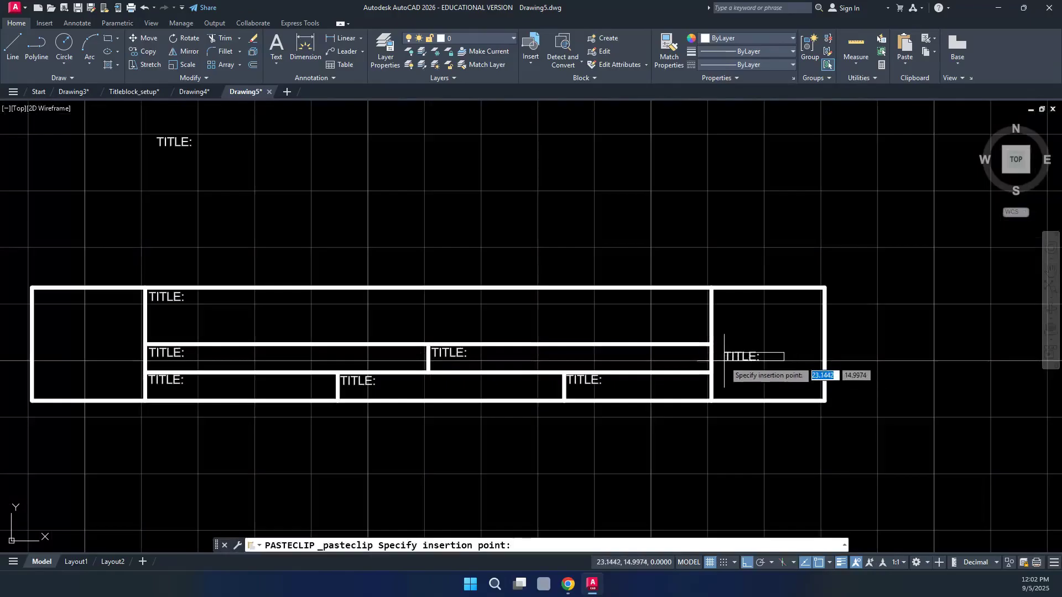
left_click(718, 360)
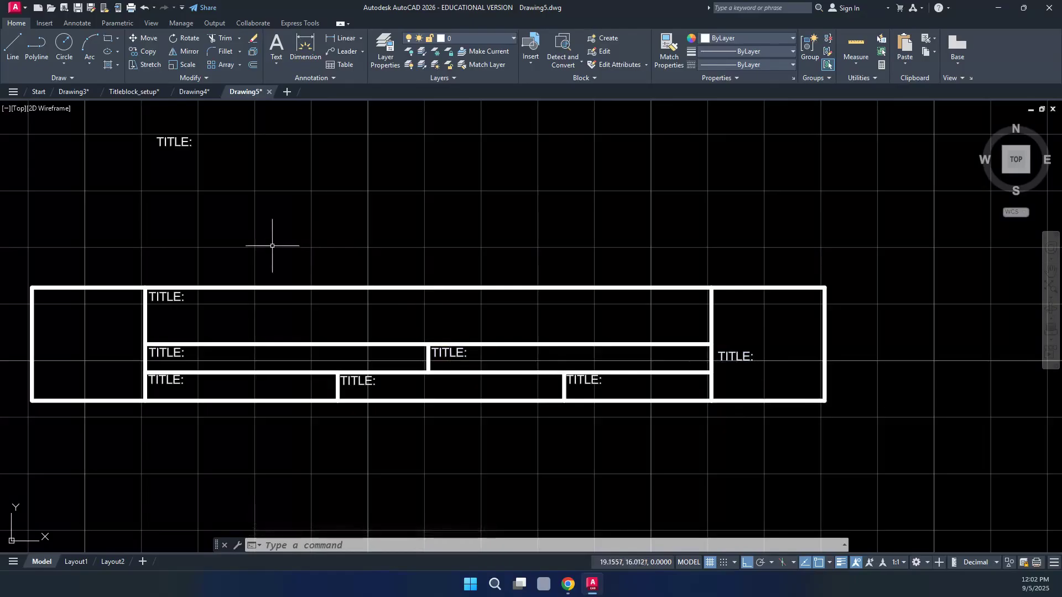
Edit the loose TITLE: label above the block and change its text height to 0.1000
double_click(170, 139)
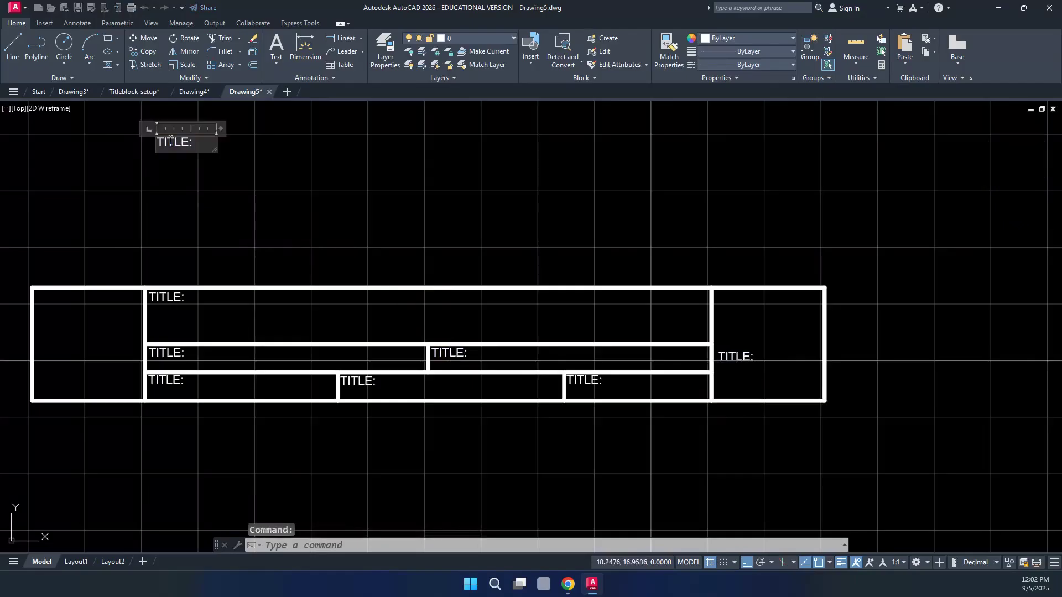
left_click_drag(196, 144, 160, 143)
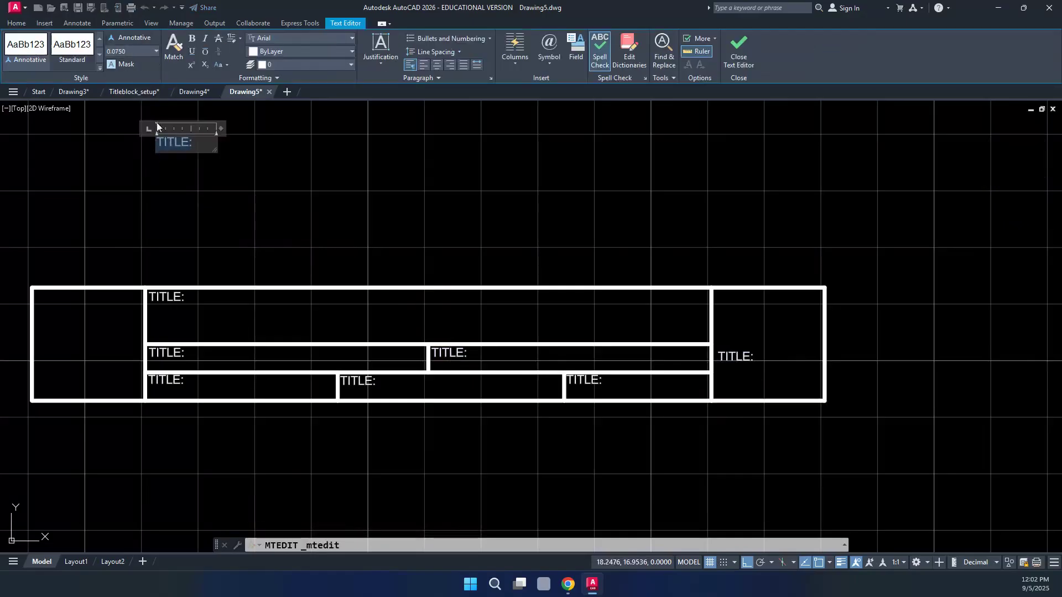
left_click(133, 55)
key("Return")
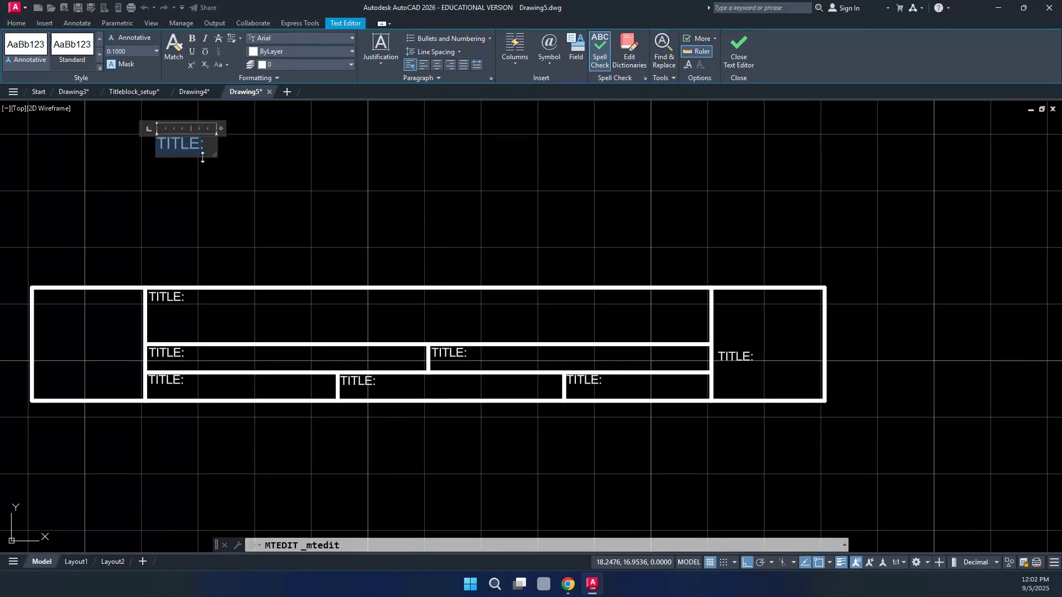
left_click(254, 155)
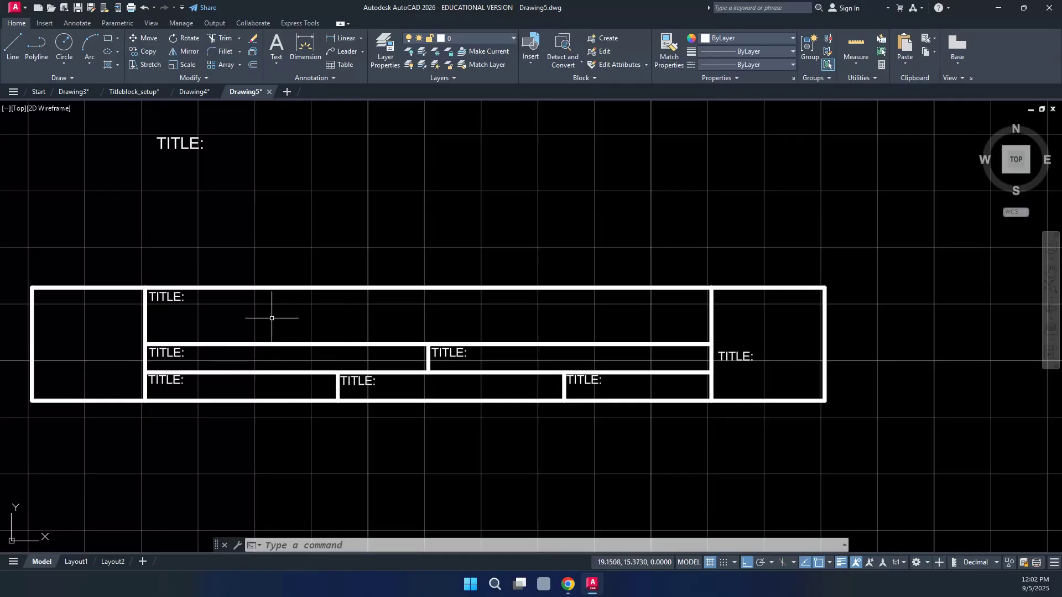
Copy the enlarged TITLE: into the middle-left, bottom-left, bottom-middle, middle-right, bottom-right and tall right cells
left_click(177, 144)
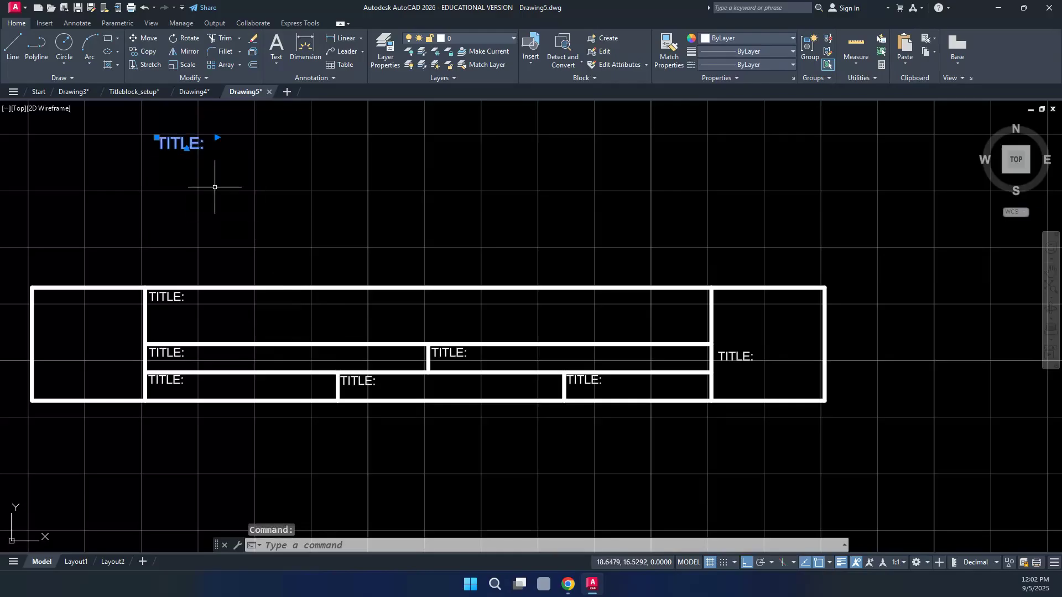
key("ctrl+c")
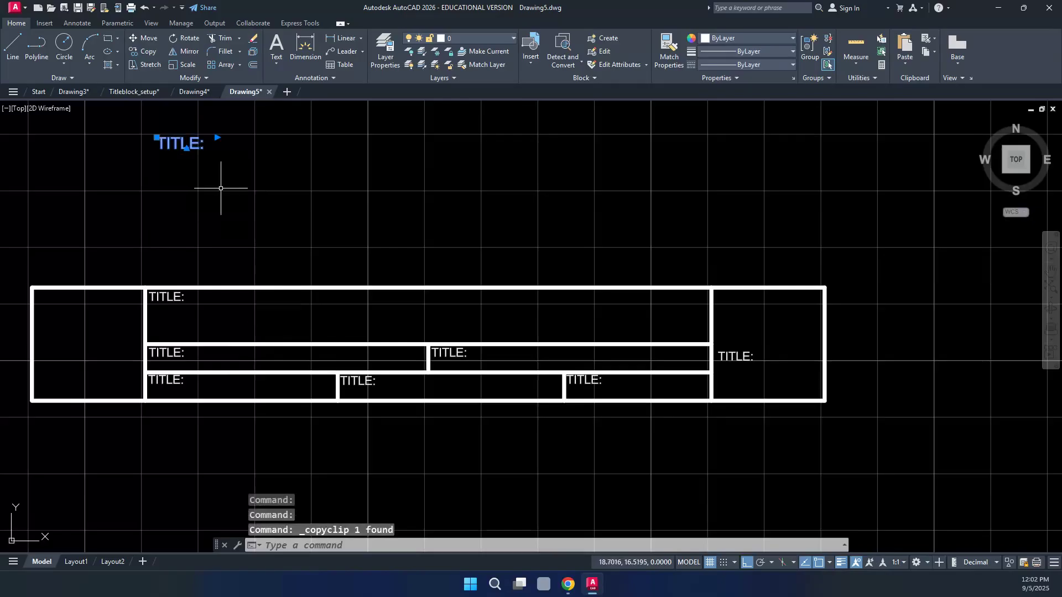
key("ctrl+v")
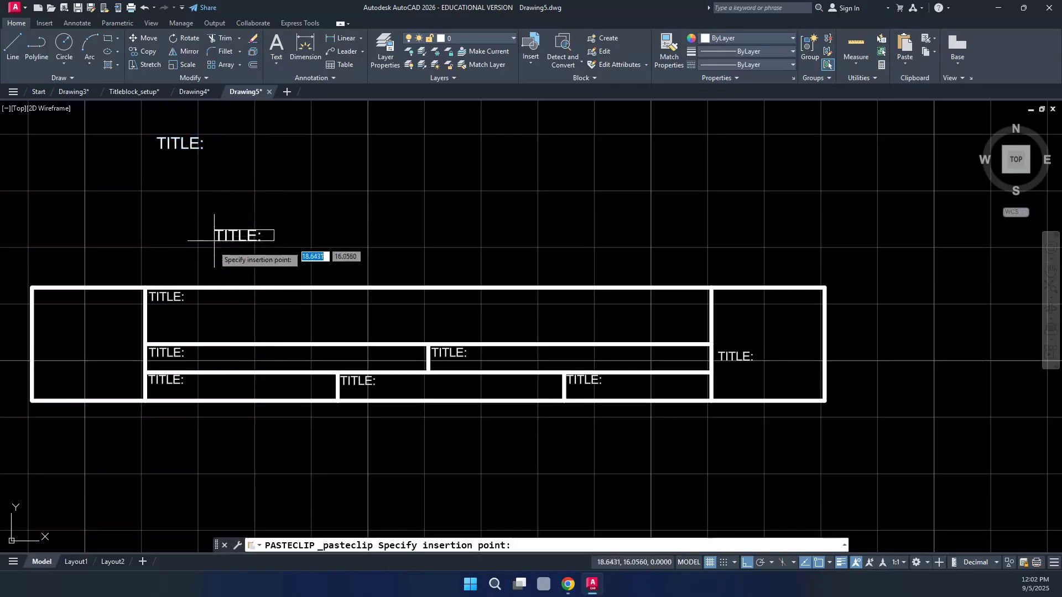
left_click(195, 366)
key("ctrl+v")
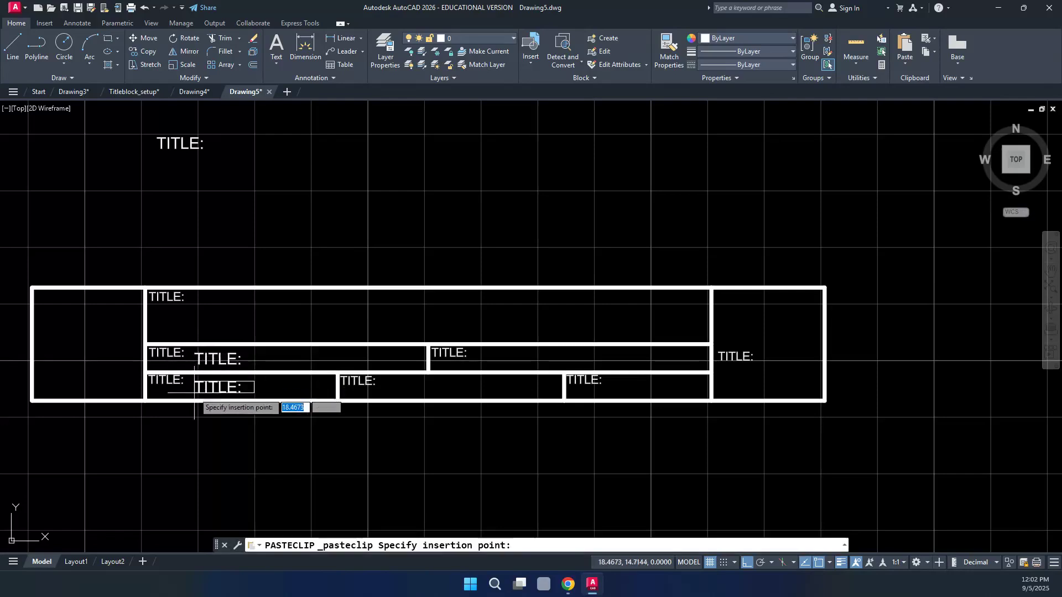
left_click(193, 388)
key("ctrl+v")
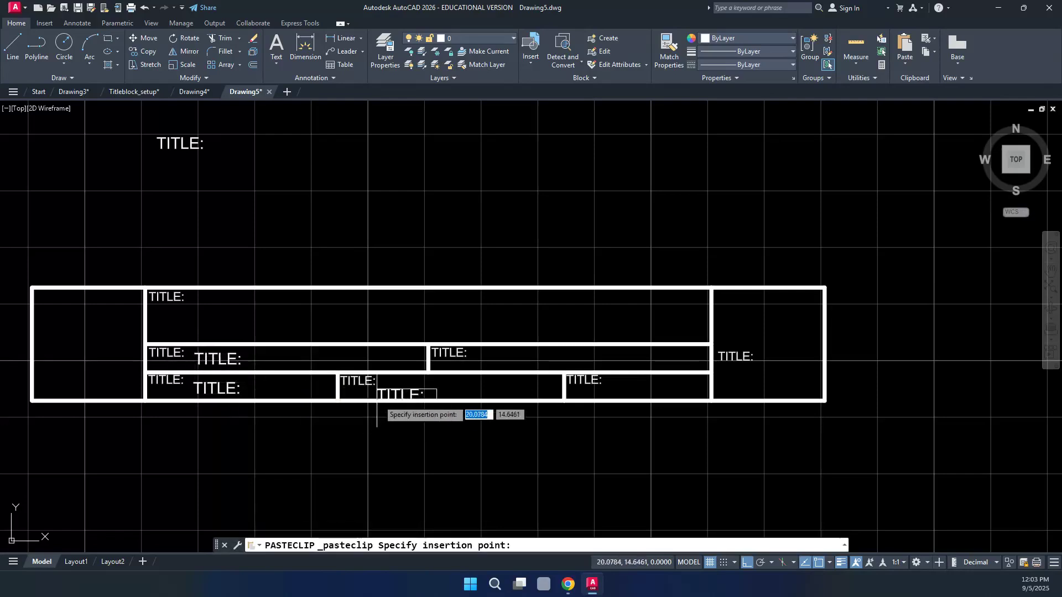
left_click(387, 394)
key("ctrl+v")
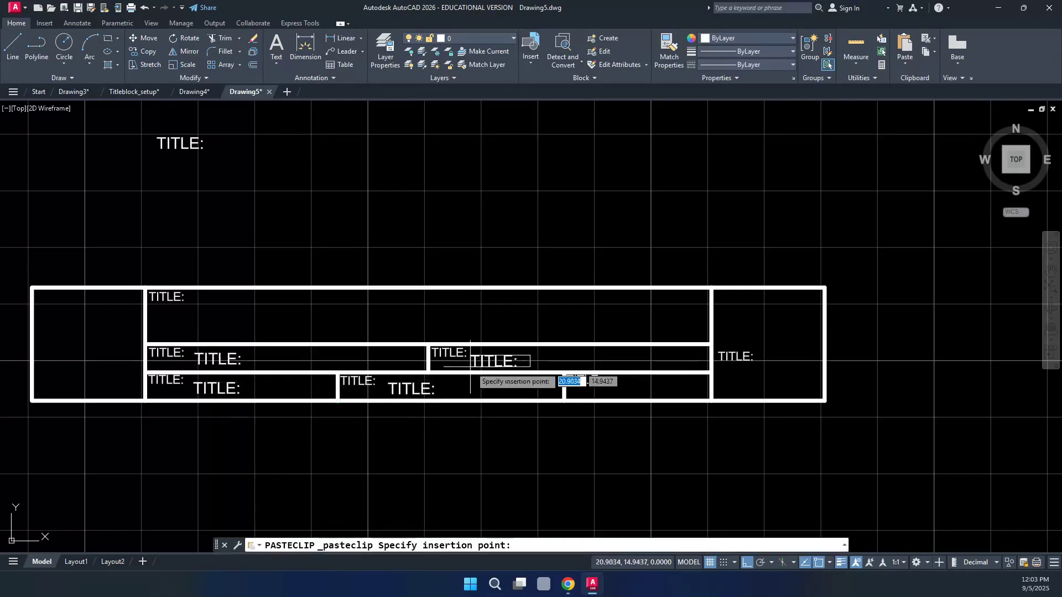
left_click(482, 364)
key("ctrl+v")
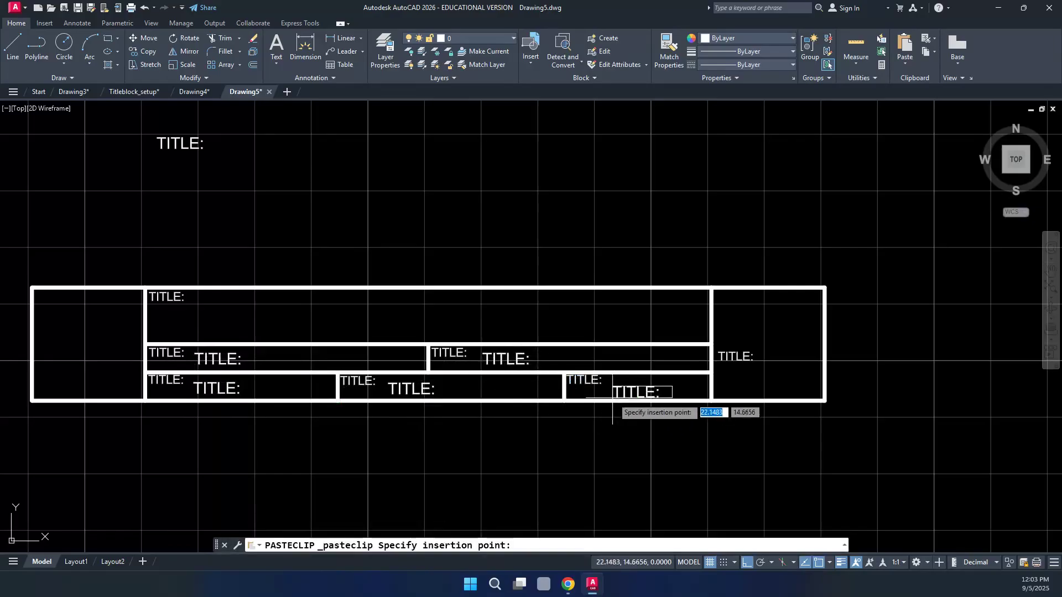
left_click(611, 393)
key("ctrl+v")
left_click(741, 384)
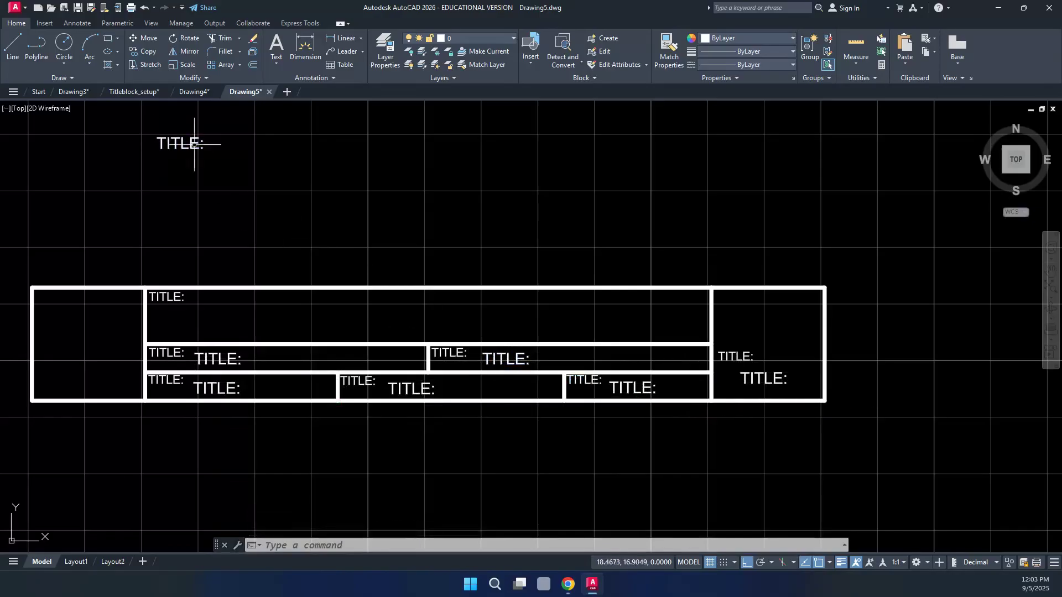
Grip-move the original TITLE: text into the top cell with Ortho turned off
left_click(159, 138)
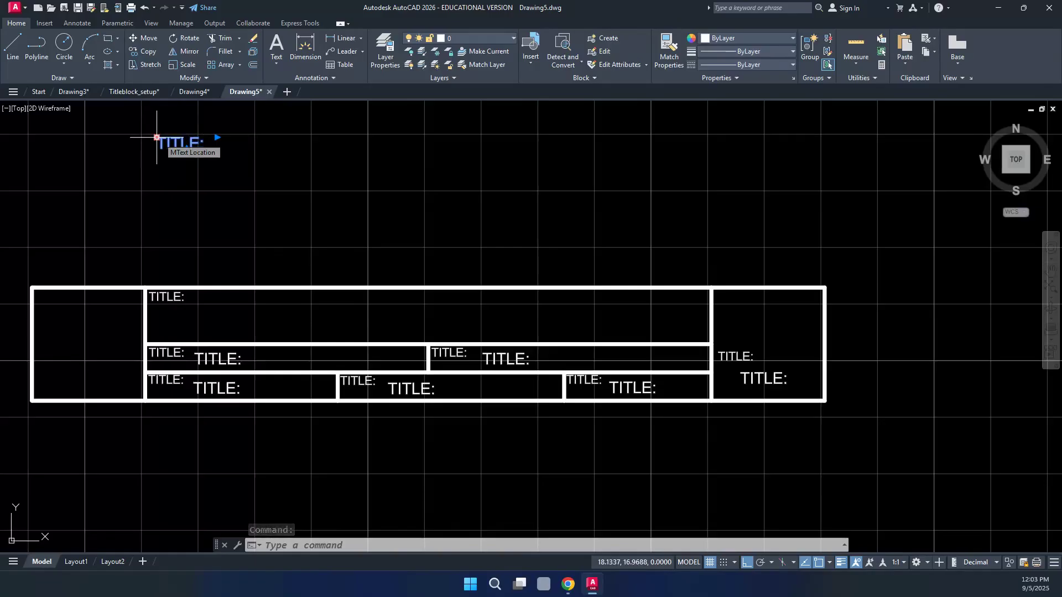
left_click(157, 138)
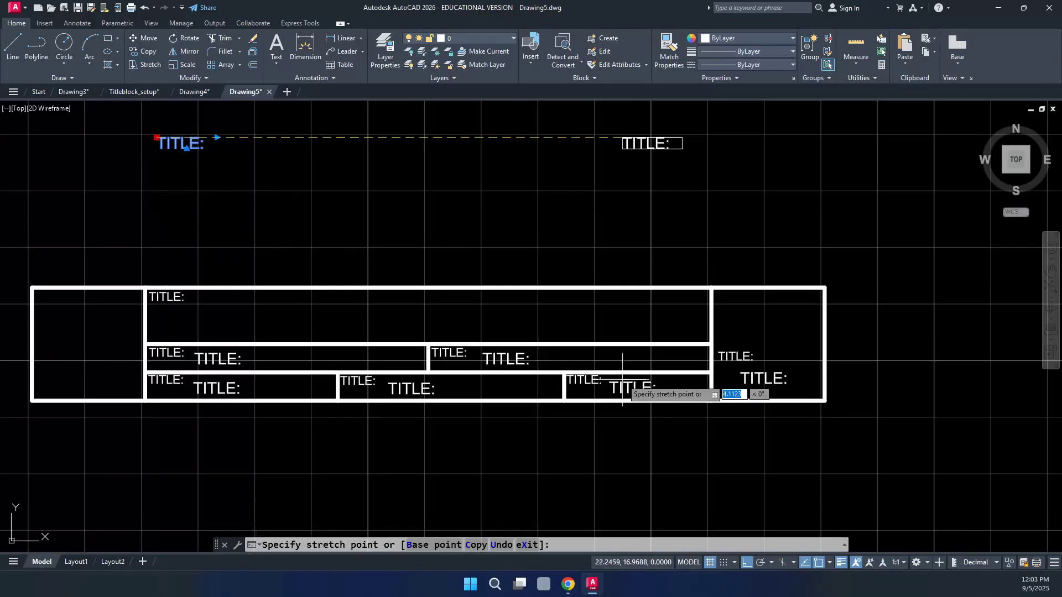
left_click(746, 563)
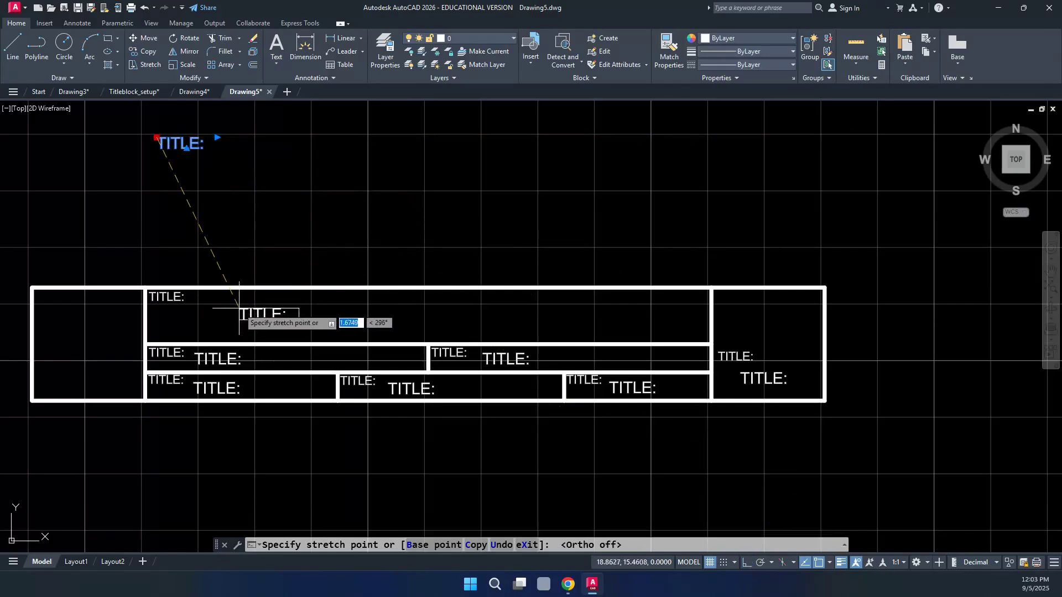
left_click(239, 305)
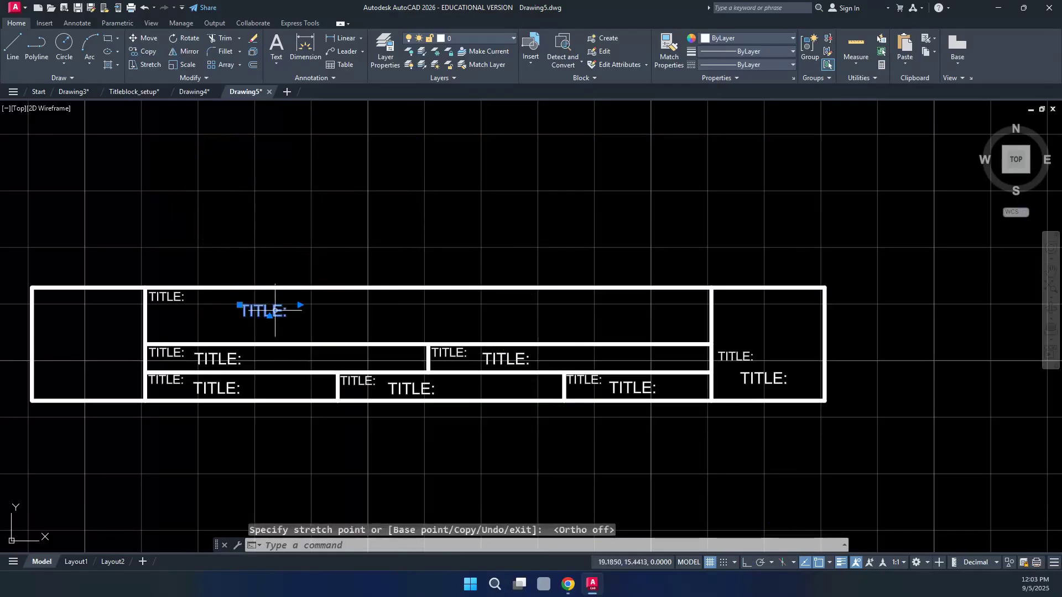
left_click(239, 305)
double_click(280, 311)
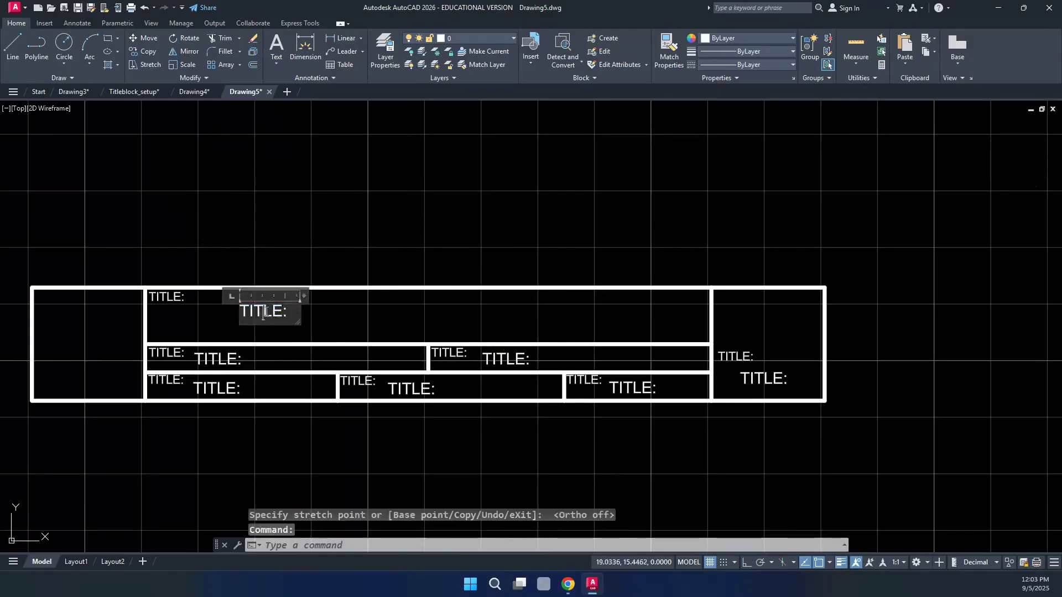
Set the top-cell TITLE: label's text height to 0.2000 and close the editor
left_click_drag(287, 313, 259, 314)
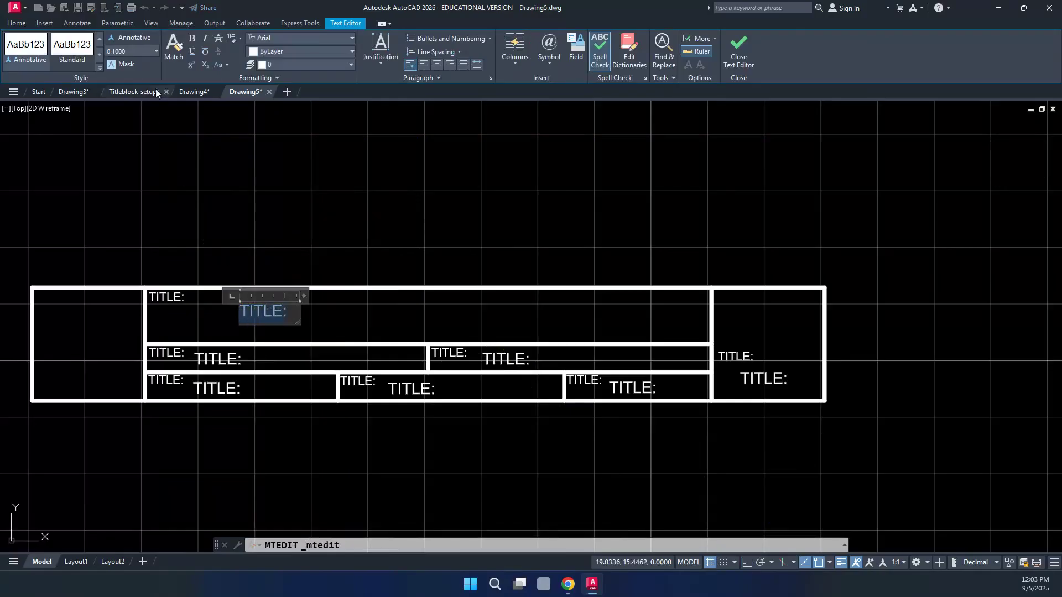
left_click(132, 51)
type(".200")
key("Return")
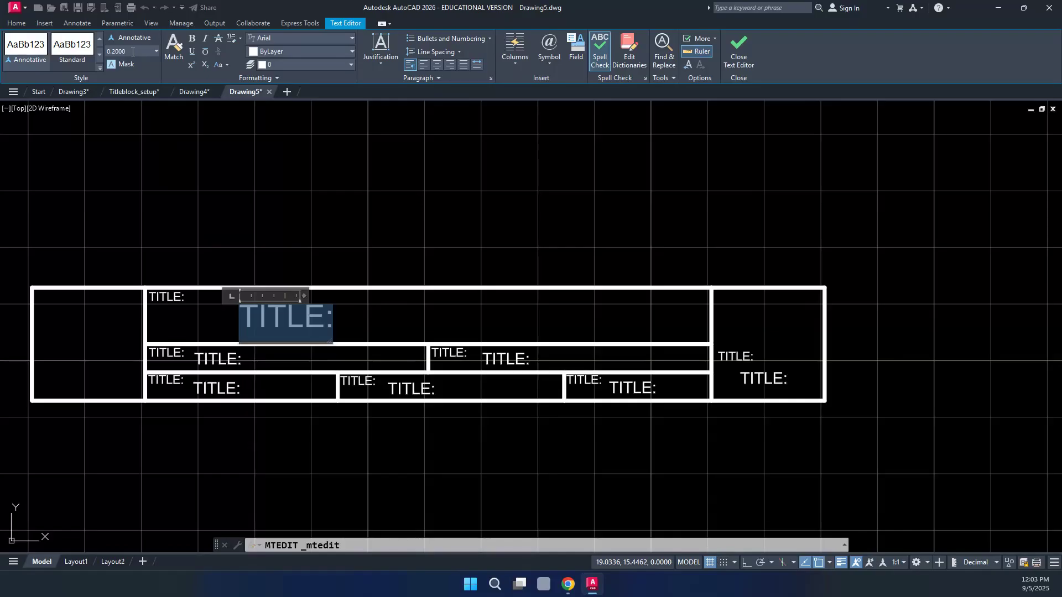
left_click(353, 193)
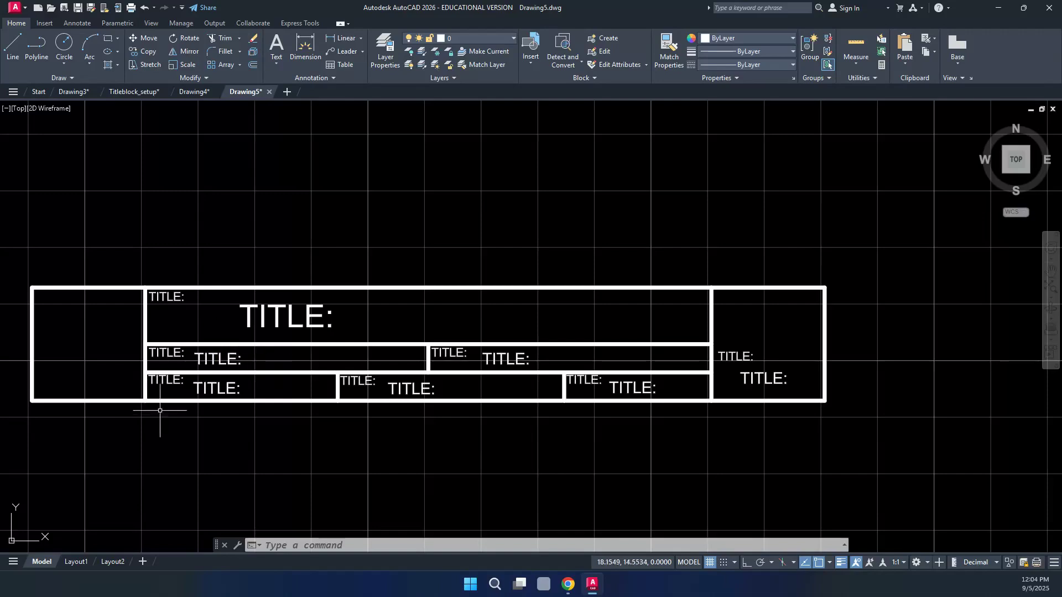
Rename the bottom-left small label to SCHOOL: and the bottom-middle one to DATE:
left_click(159, 382)
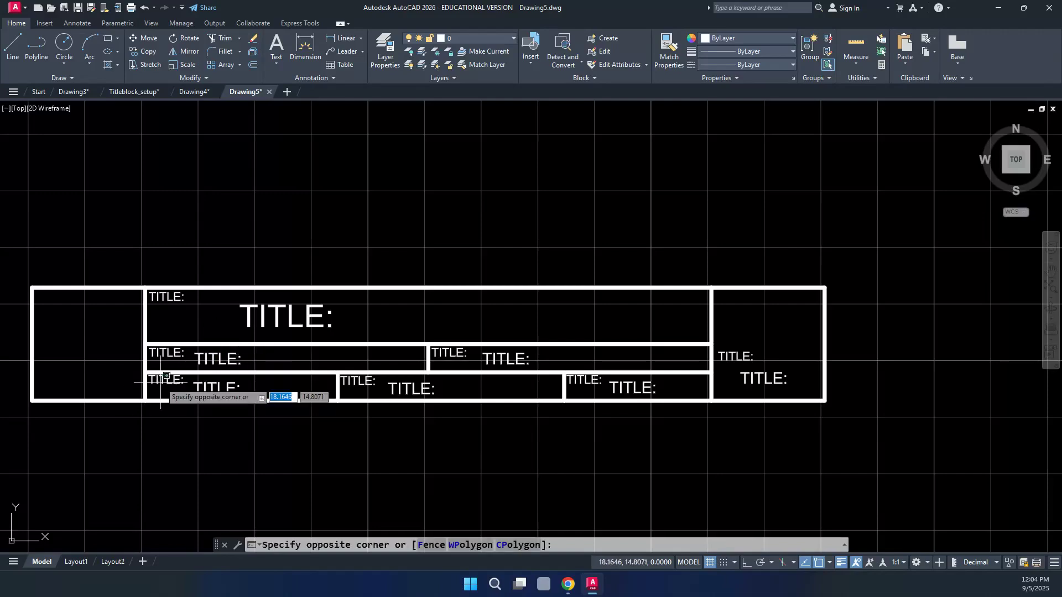
left_click(162, 381)
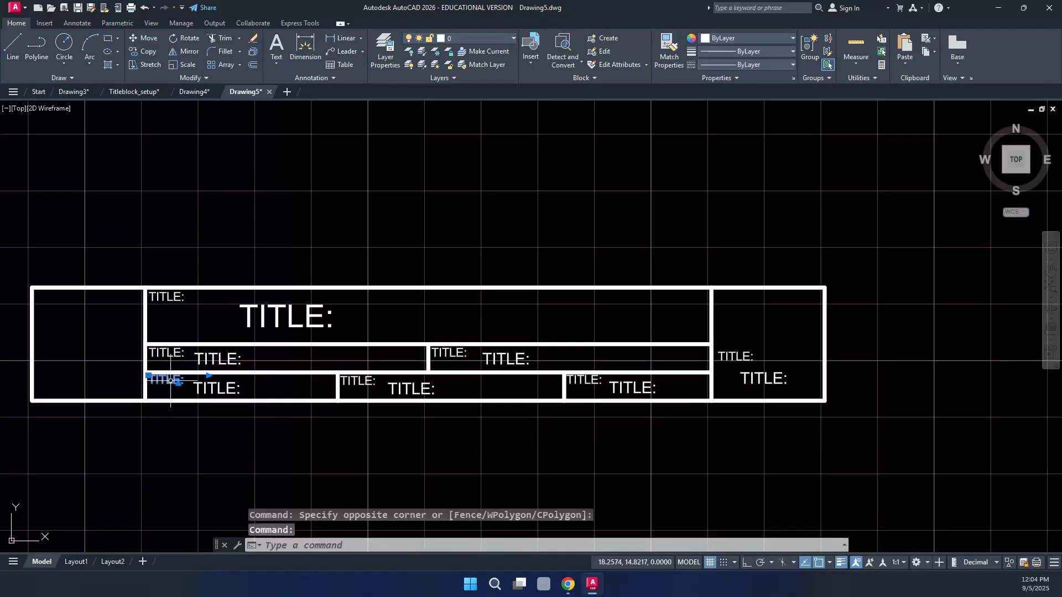
left_click(165, 382)
double_click(167, 381)
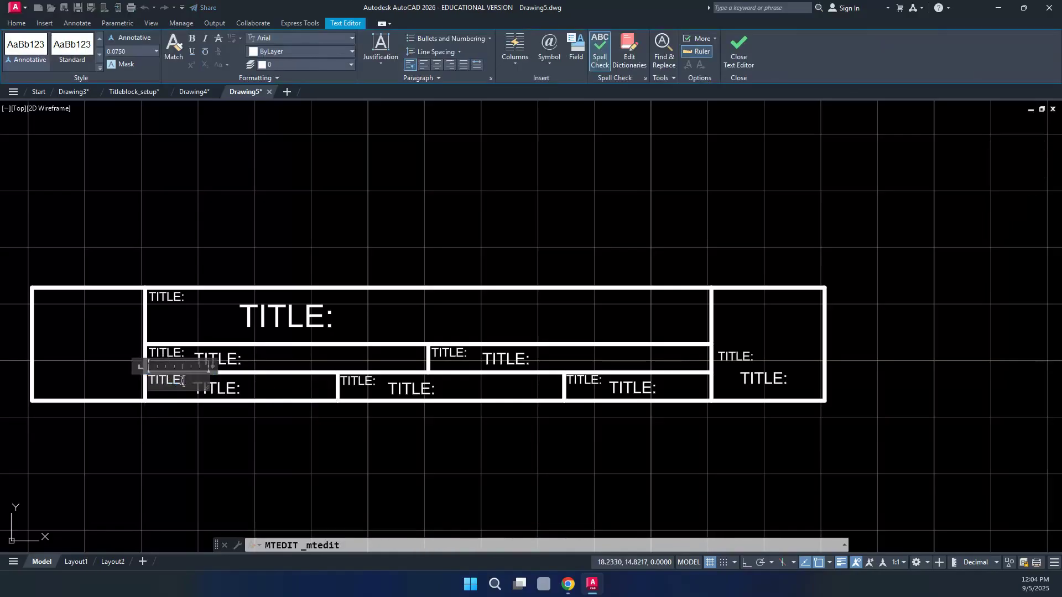
left_click_drag(180, 383, 144, 380)
type("SCHOOL:")
left_click(166, 424)
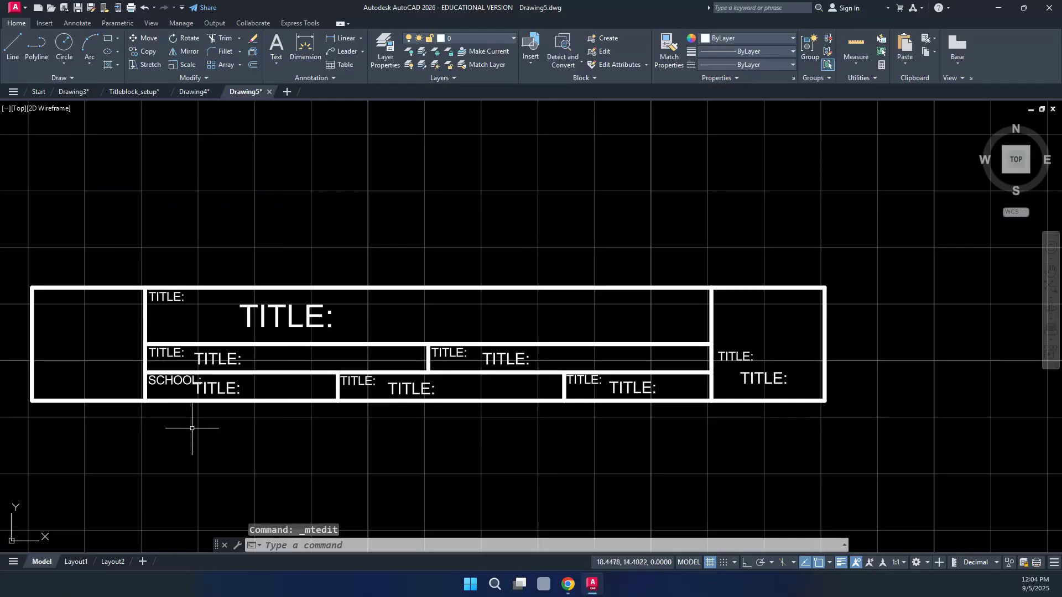
left_click(357, 381)
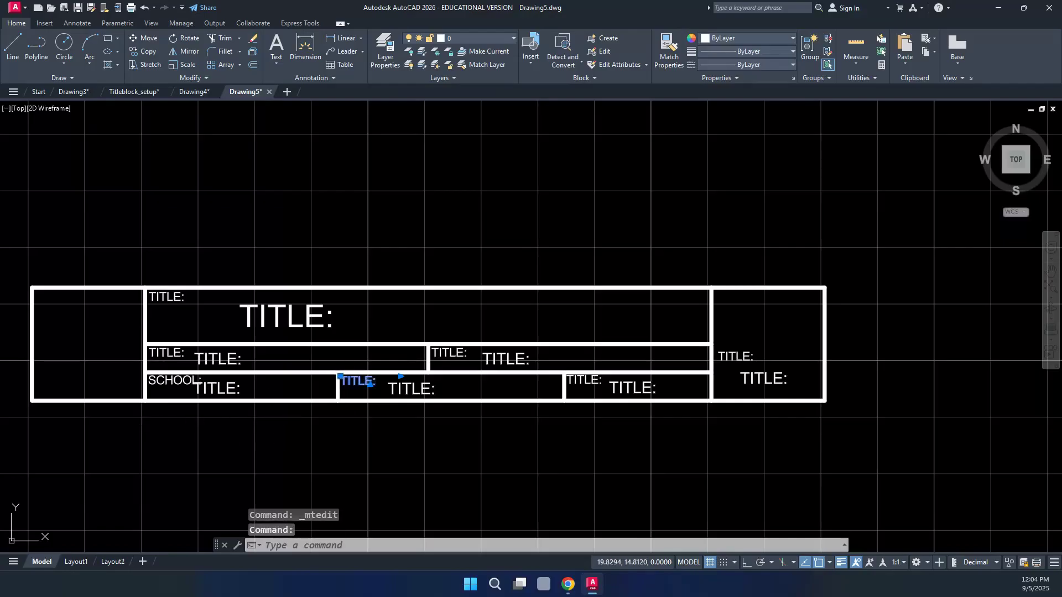
double_click(365, 382)
type("DA")
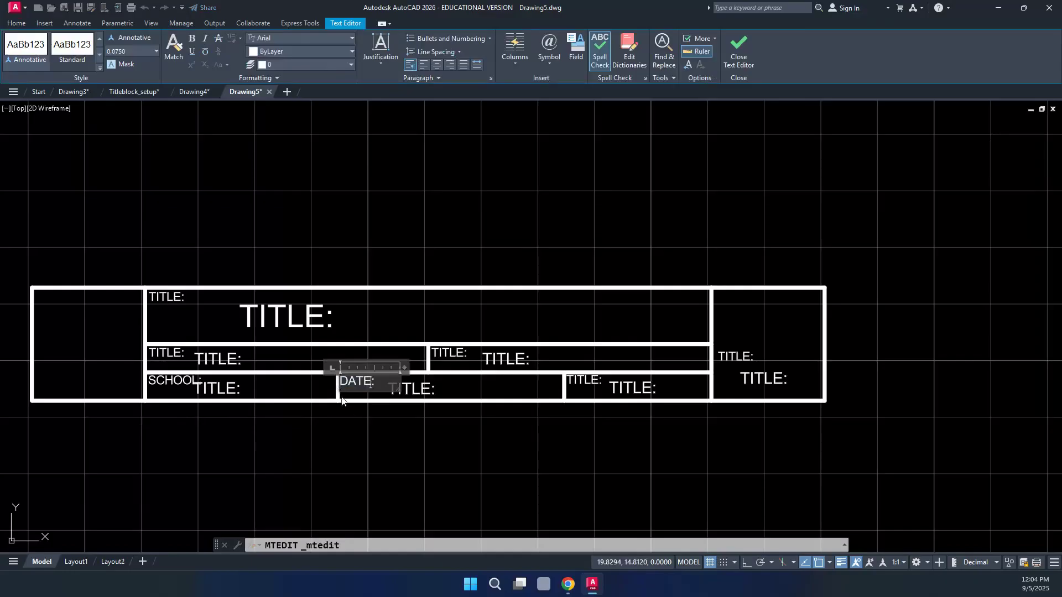
left_click(347, 413)
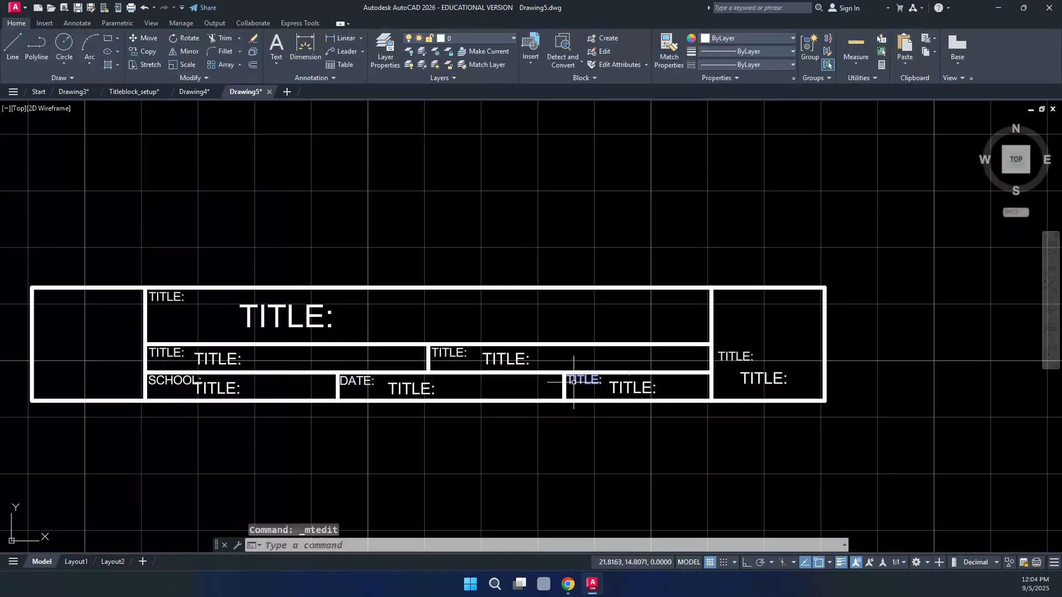
Rename the bottom-right small label to SCALE: and the right-cell one to SIZE:
double_click(574, 382)
left_click_drag(598, 383, 573, 382)
type("SCAL")
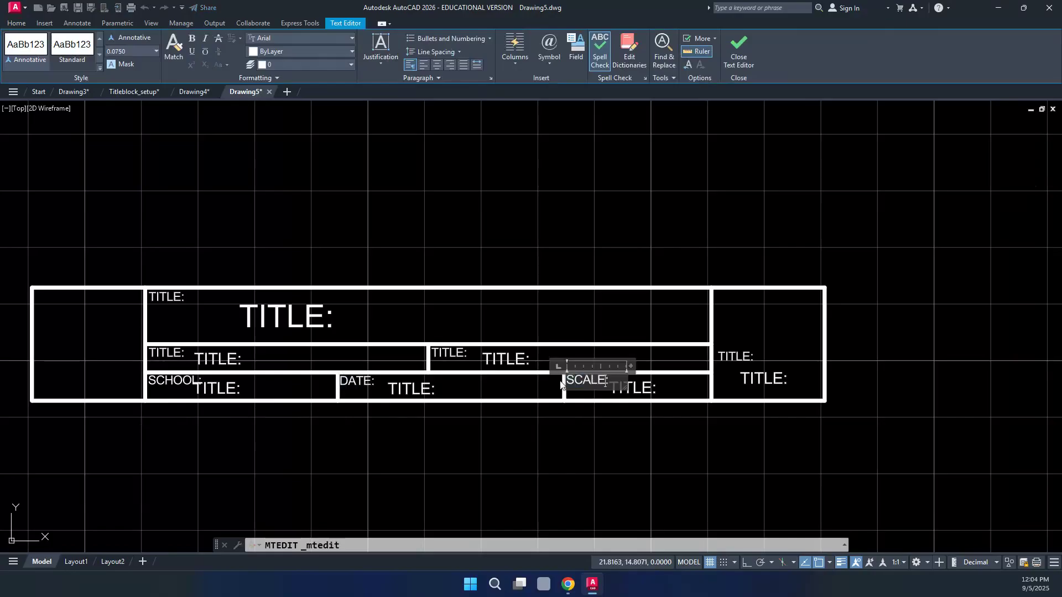
left_click(560, 412)
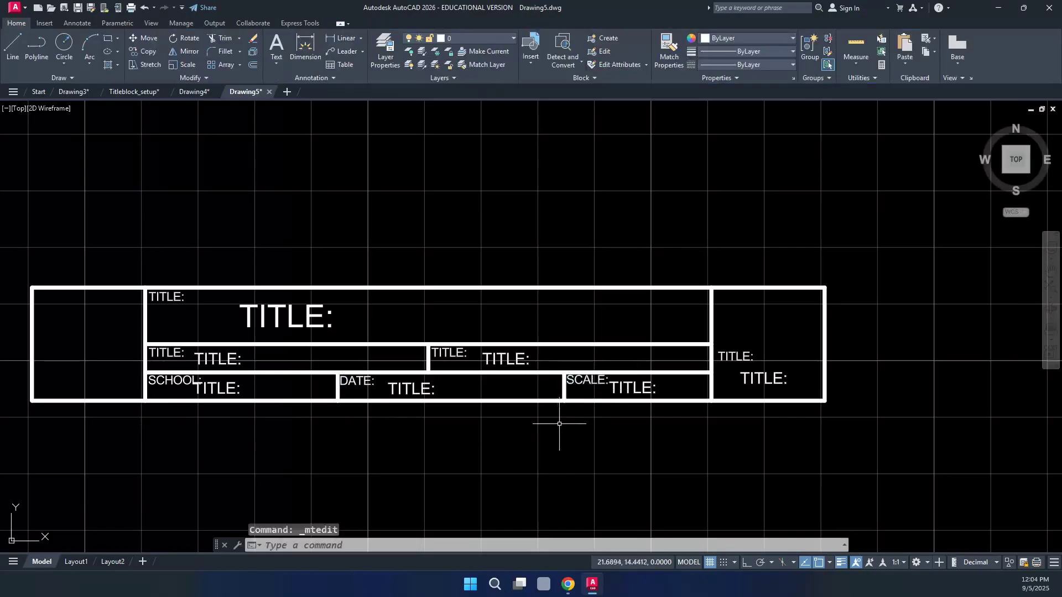
left_click(729, 358)
double_click(726, 359)
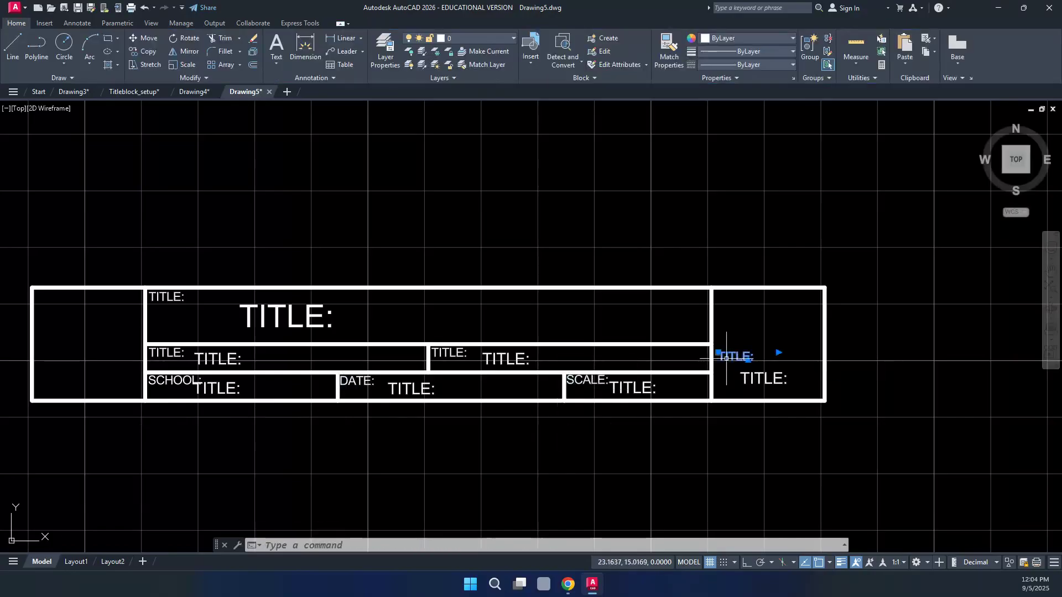
left_click_drag(745, 358, 708, 360)
type("SIZ")
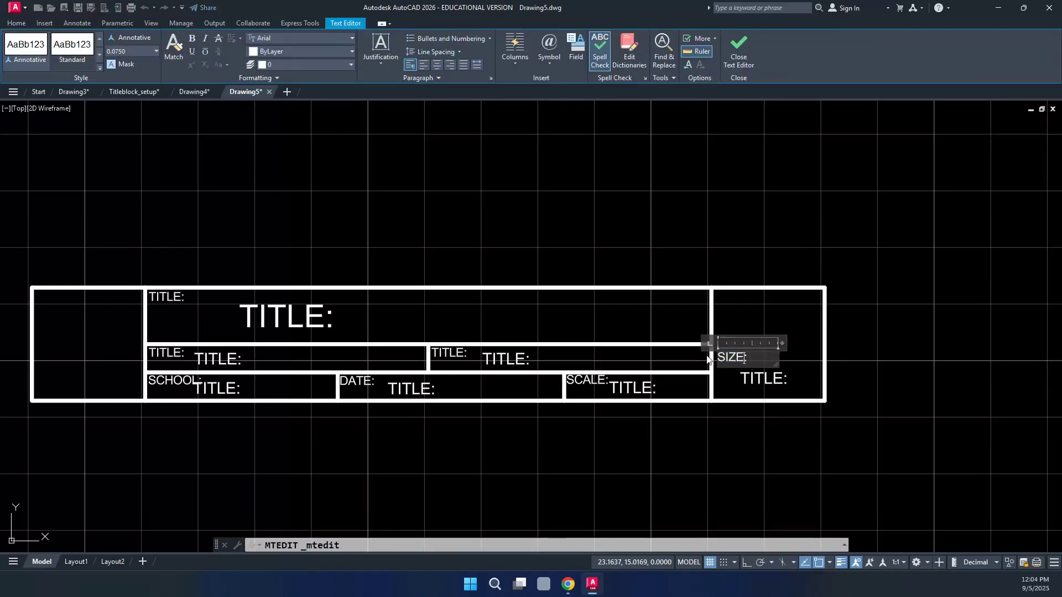
left_click(674, 438)
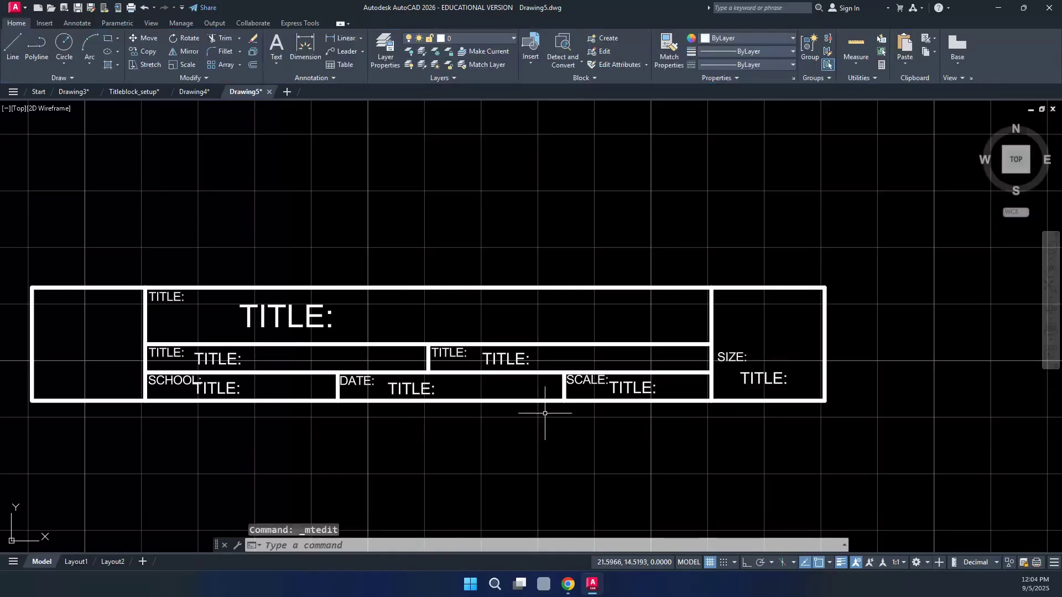
Change the middle-right cell label to DRAWN BY:, widened to fit on one line
double_click(440, 352)
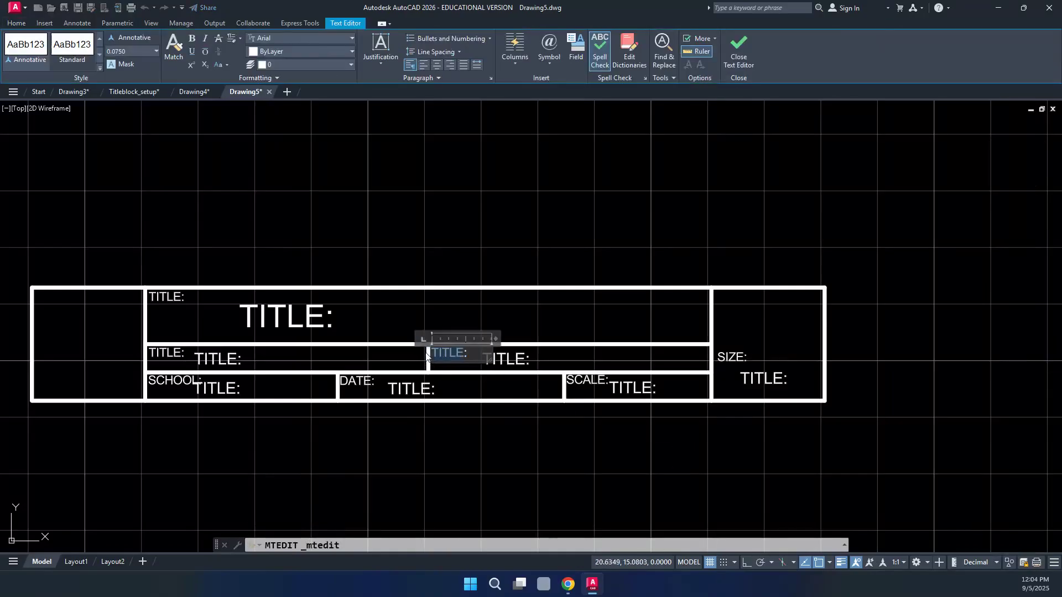
type("DRAWN BY:")
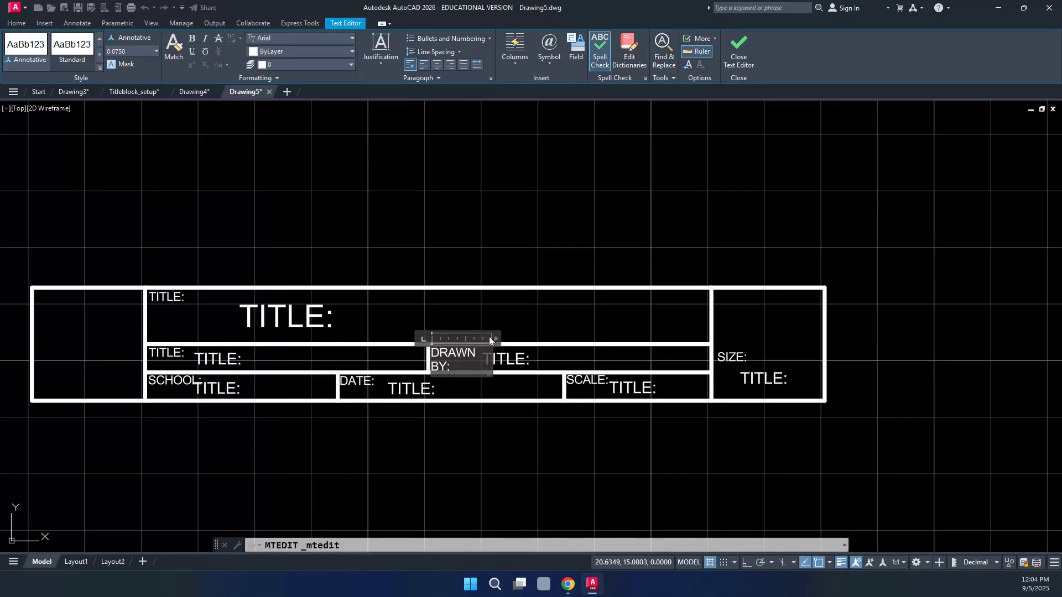
left_click_drag(496, 338, 511, 338)
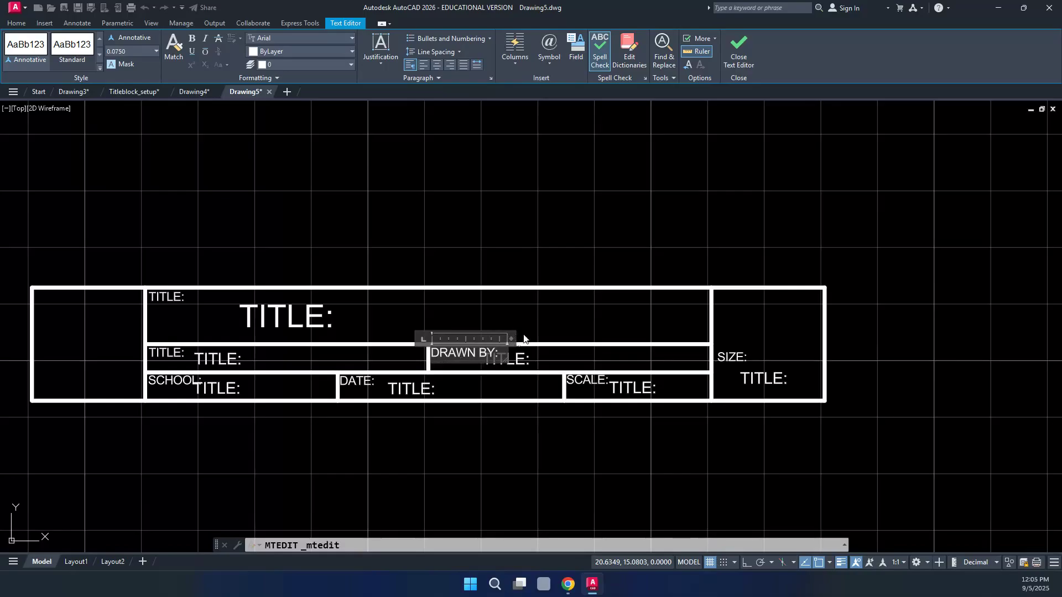
left_click(543, 332)
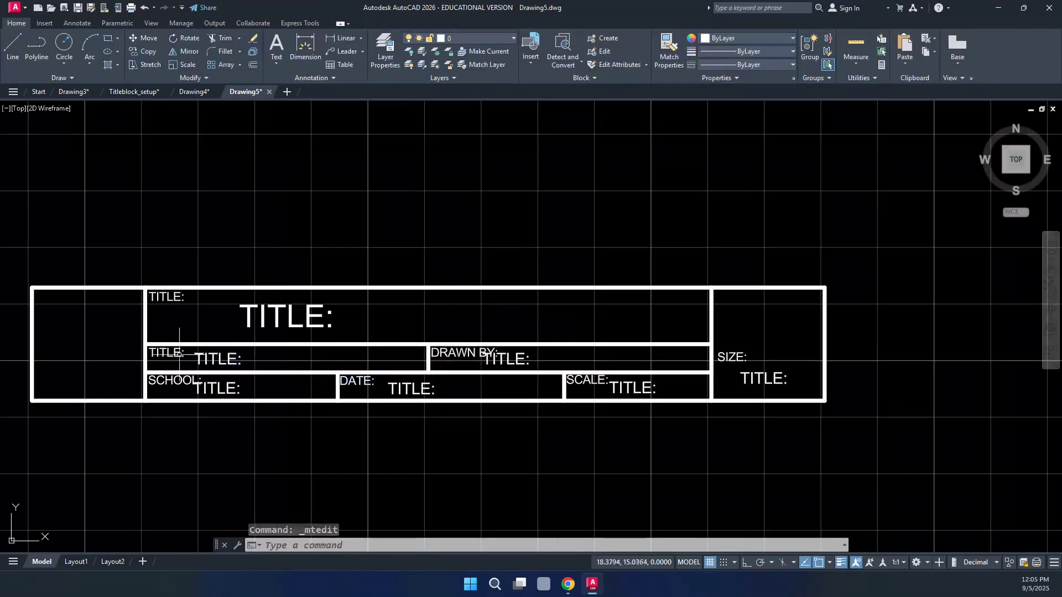
Change the middle-left cell label to PAGE/DRAW #:, widened to fit on one line
double_click(177, 355)
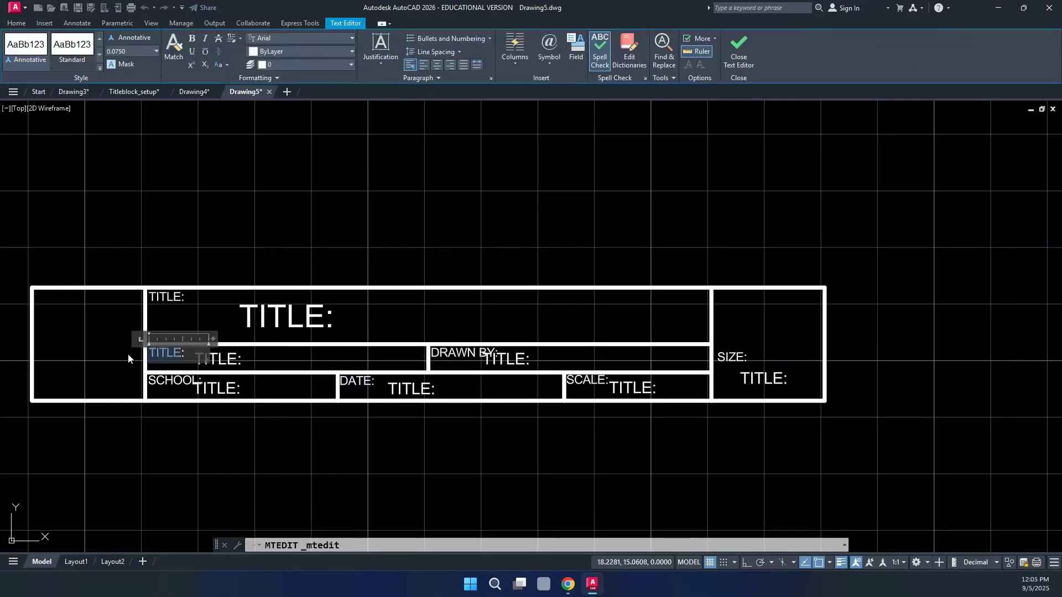
type("PAGE:/DRAW #:")
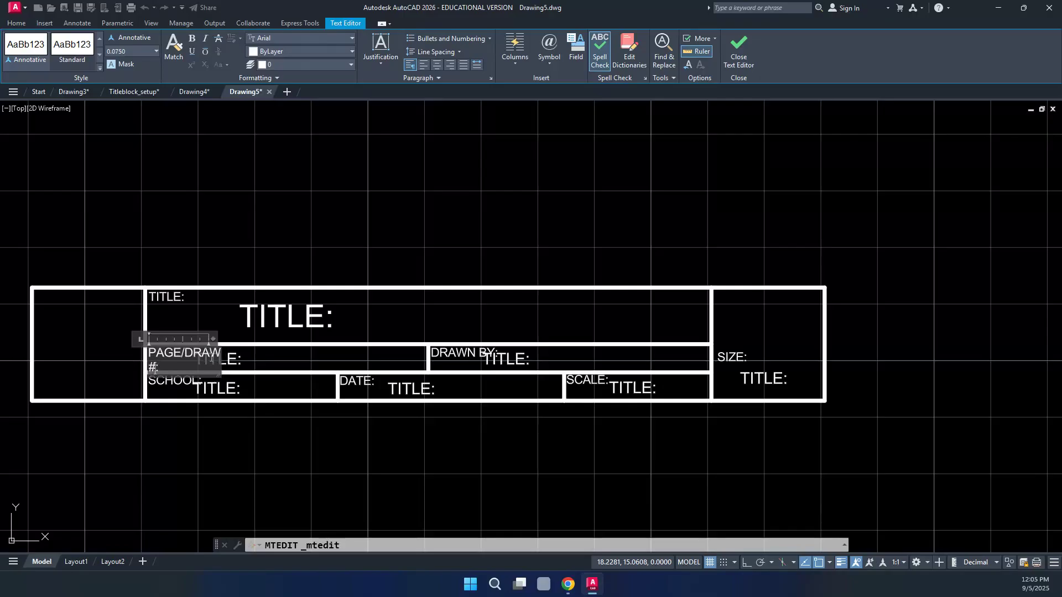
left_click_drag(219, 338, 249, 339)
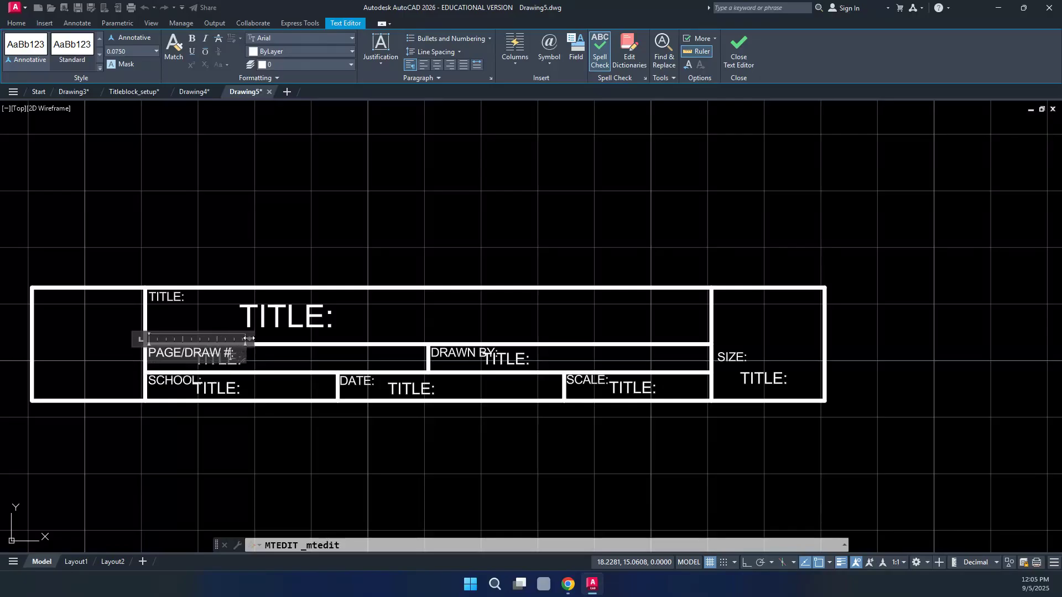
left_click(277, 356)
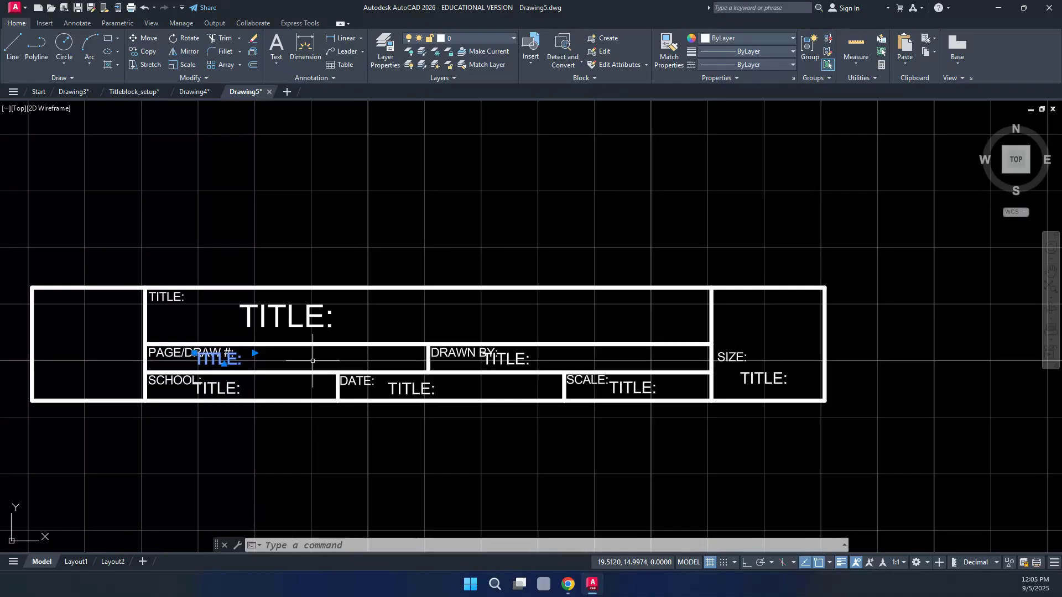
Nudge the large TITLE: placeholders in the PAGE/DRAW and SCHOOL cells to the right
key("ctrl+Right")
key("ctrl+Right")
key("ctrl+Right")
key("ctrl+Right")
key("ctrl+Right")
key("ctrl+Right")
key("ctrl+Right")
key("ctrl+Right")
key("ctrl+Right")
key("ctrl+Right")
key("ctrl+Right")
key("ctrl+Right")
key("ctrl+Right")
key("ctrl+Right")
key("ctrl+Right")
key("ctrl+Right")
key("ctrl+Right")
key("ctrl+Right")
key("ctrl+Right")
key("ctrl+Right")
key("ctrl+Right")
key("ctrl+Right")
key("ctrl+Right")
key("ctrl+Right")
key("ctrl+Right")
key("ctrl+Right")
key("ctrl+Right")
key("ctrl+Right")
key("ctrl+Right")
key("ctrl+Right")
key("ctrl+Right")
key("ctrl+Right")
key("ctrl+Right")
key("ctrl+Right")
key("ctrl+Up")
key("ctrl+Up")
key("Escape")
left_click(226, 390)
key("ctrl+Right")
key("ctrl+Right")
key("ctrl+Right")
key("ctrl+Right")
key("ctrl+Right")
key("ctrl+Right")
key("ctrl+Right")
key("ctrl+Right")
key("ctrl+Right")
key("ctrl+Right")
key("ctrl+Up")
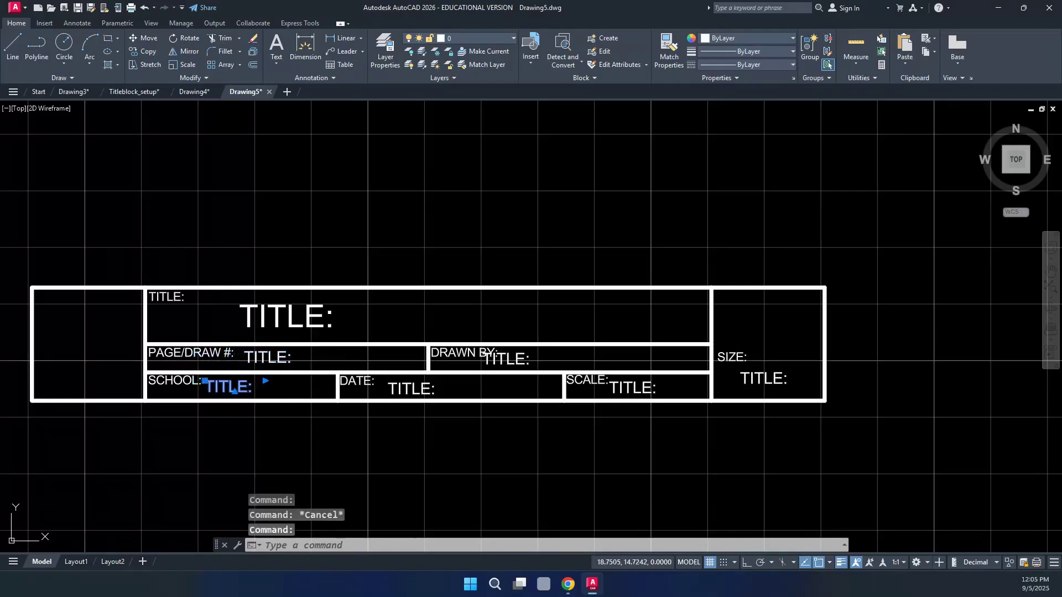
key("Escape")
Nudge the large TITLE: placeholders in the DRAWN BY and SCALE cells to the right
left_click(494, 361)
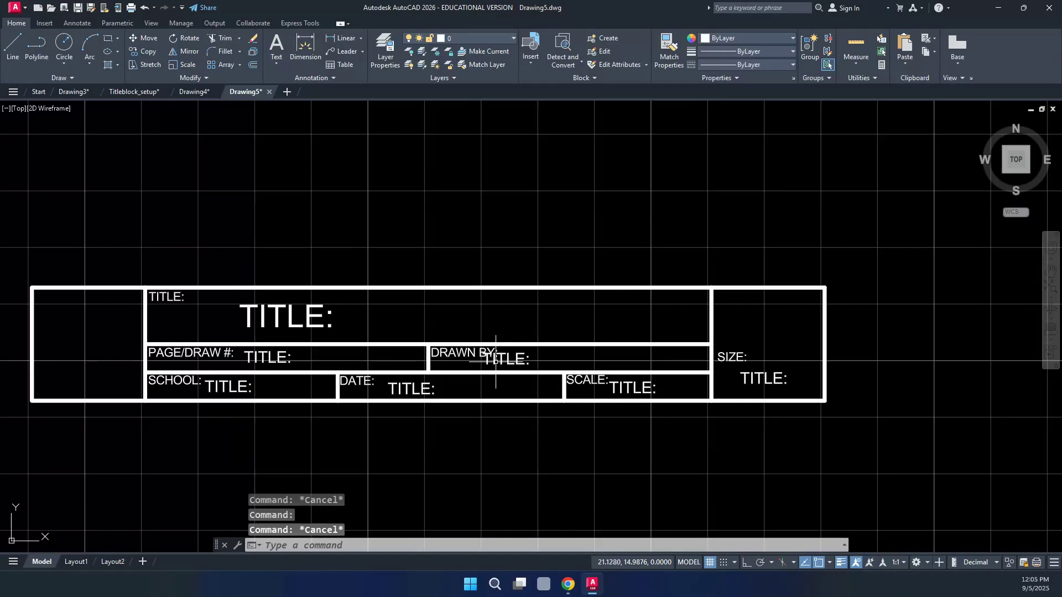
key("ctrl+Right")
key("ctrl+Right")
key("ctrl+Right")
key("ctrl+Right")
key("ctrl+Right")
key("ctrl+Right")
key("ctrl+Right")
key("ctrl+Right")
key("ctrl+Right")
key("ctrl+Right")
key("ctrl+Right")
key("ctrl+Right")
key("ctrl+Right")
key("ctrl+Right")
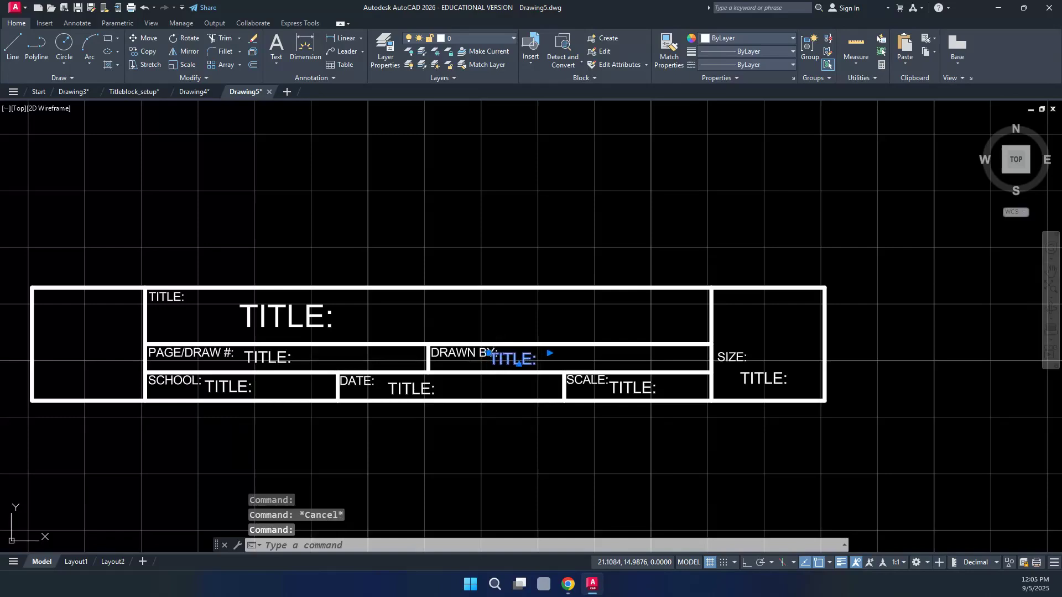
key("ctrl+Right")
key("ctrl+Right")
key("ctrl+Right")
key("ctrl+Right")
key("ctrl+Right")
key("ctrl+Right")
key("Escape")
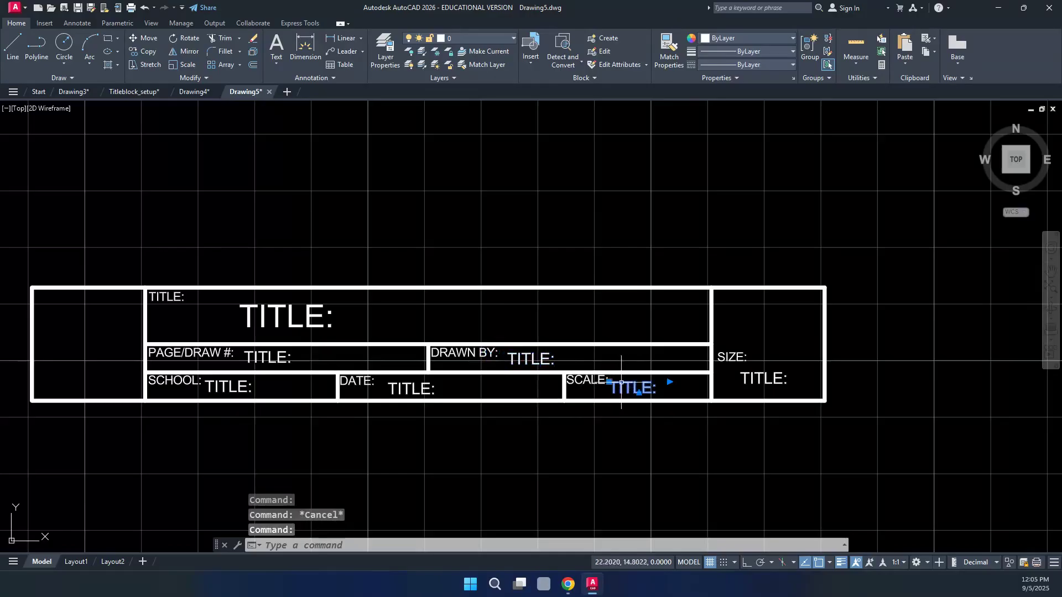
key("ctrl+Right")
key("ctrl+Right")
key("ctrl+Right")
key("ctrl+Right")
key("ctrl+Right")
key("ctrl+Right")
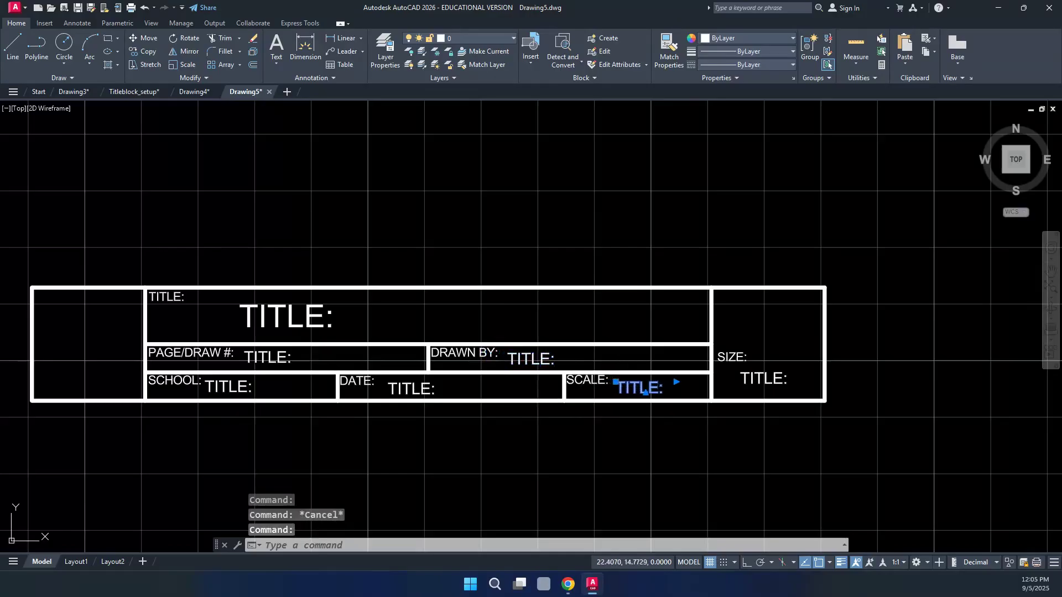
key("Escape")
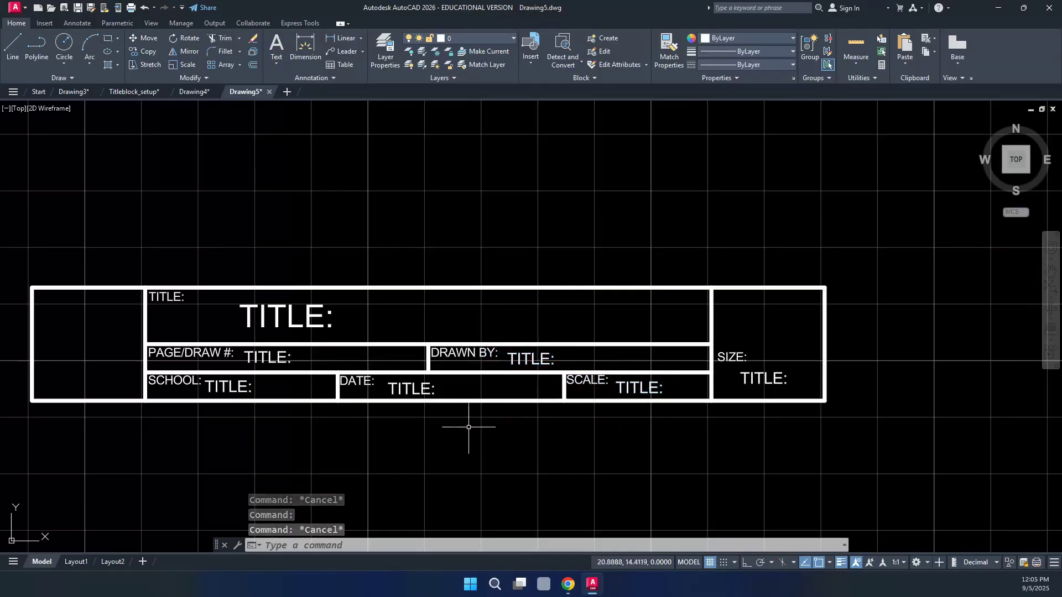
Replace the page-number placeholder with # and the school placeholder with HVCC
double_click(270, 357)
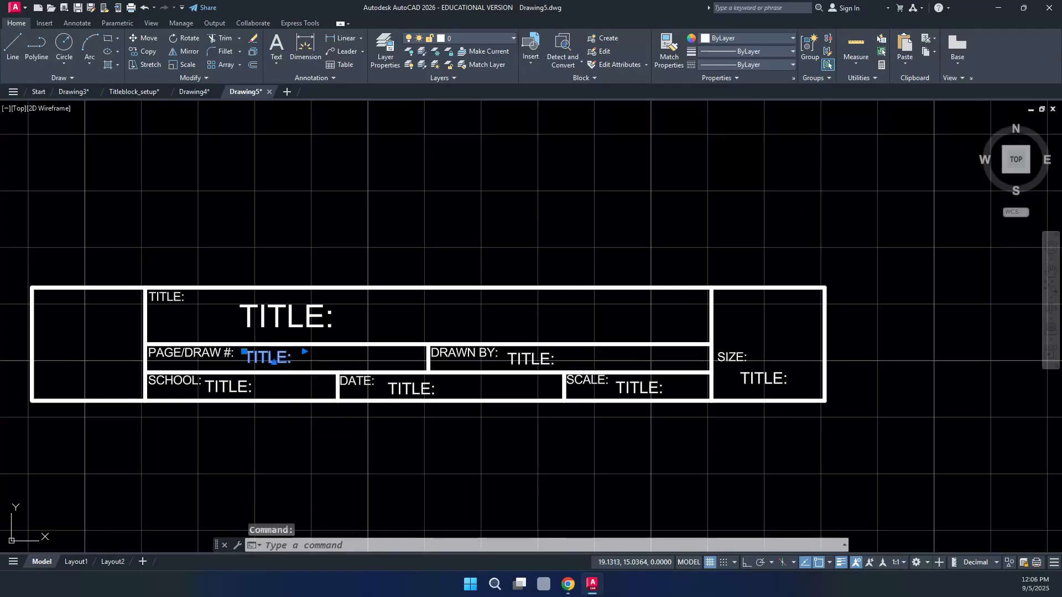
left_click_drag(287, 358, 247, 360)
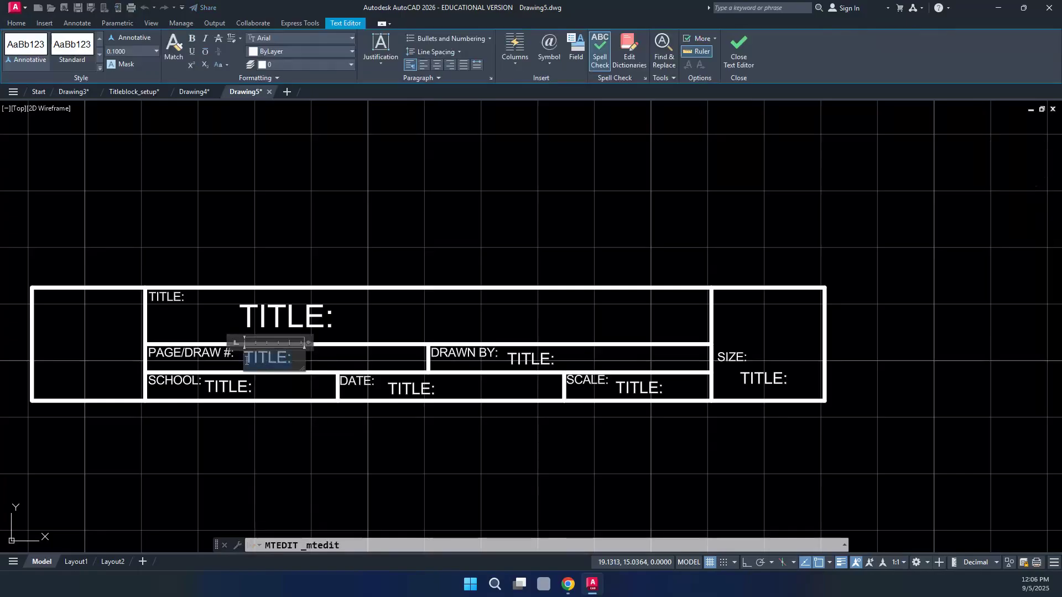
type("#")
left_click(337, 365)
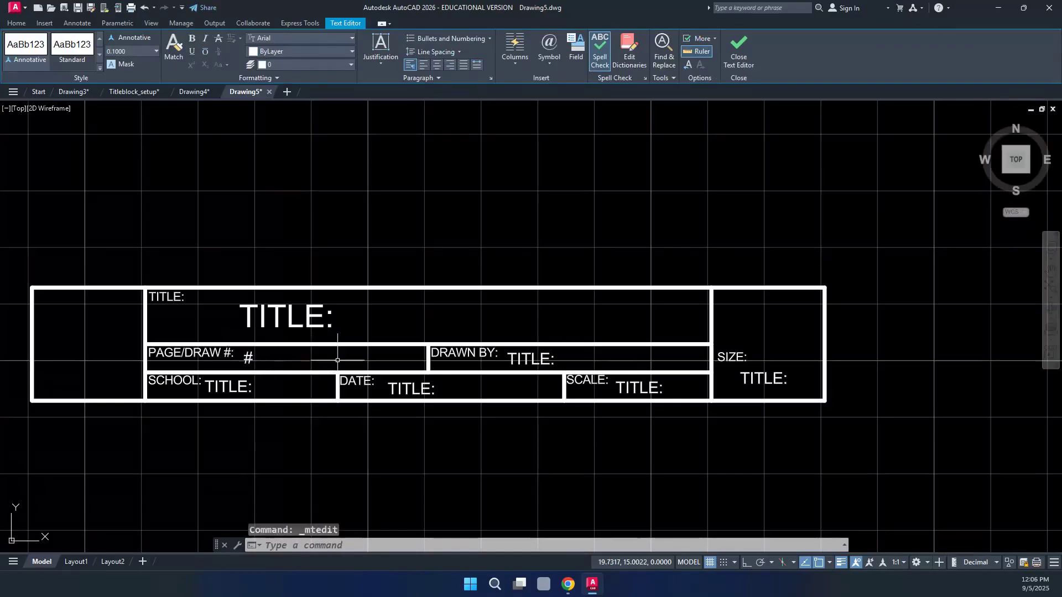
double_click(228, 386)
left_click_drag(252, 387, 222, 388)
type("HVCC")
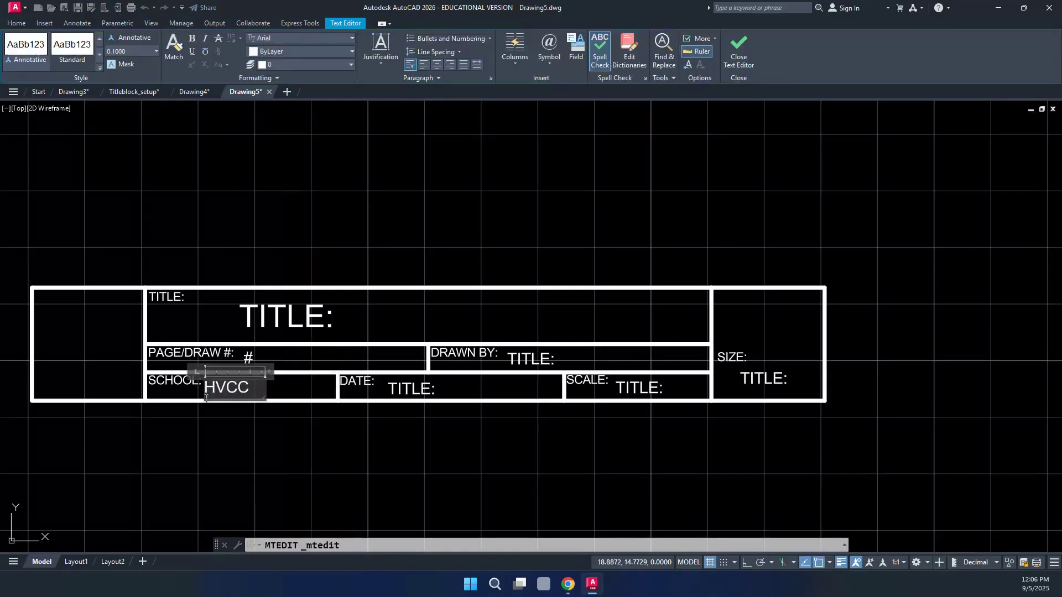
left_click(221, 426)
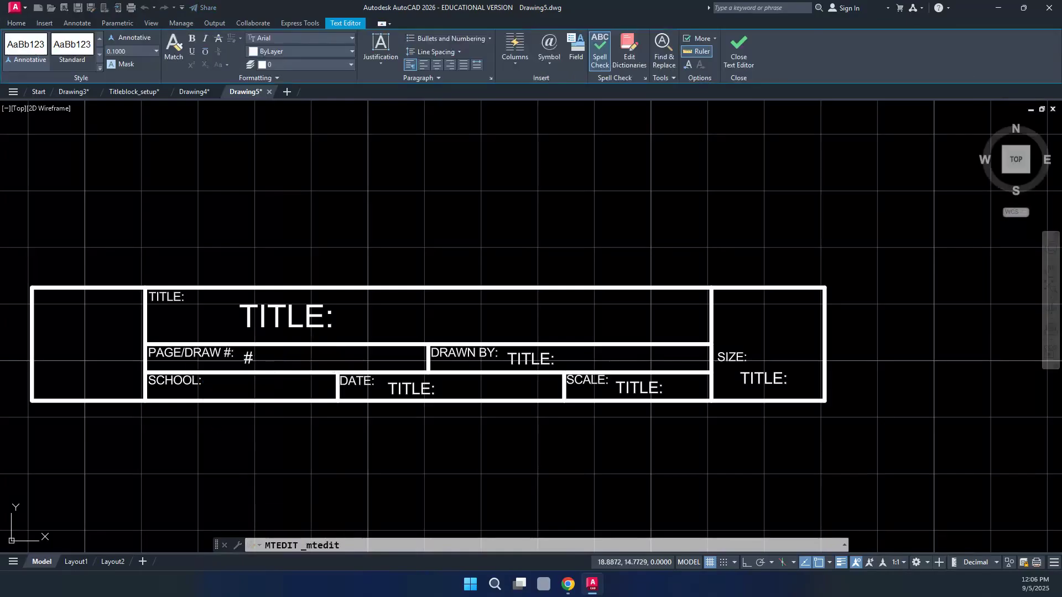
Enter 5 SEP 25 in the DATE field, widening the text box so it fits one line
left_click(394, 391)
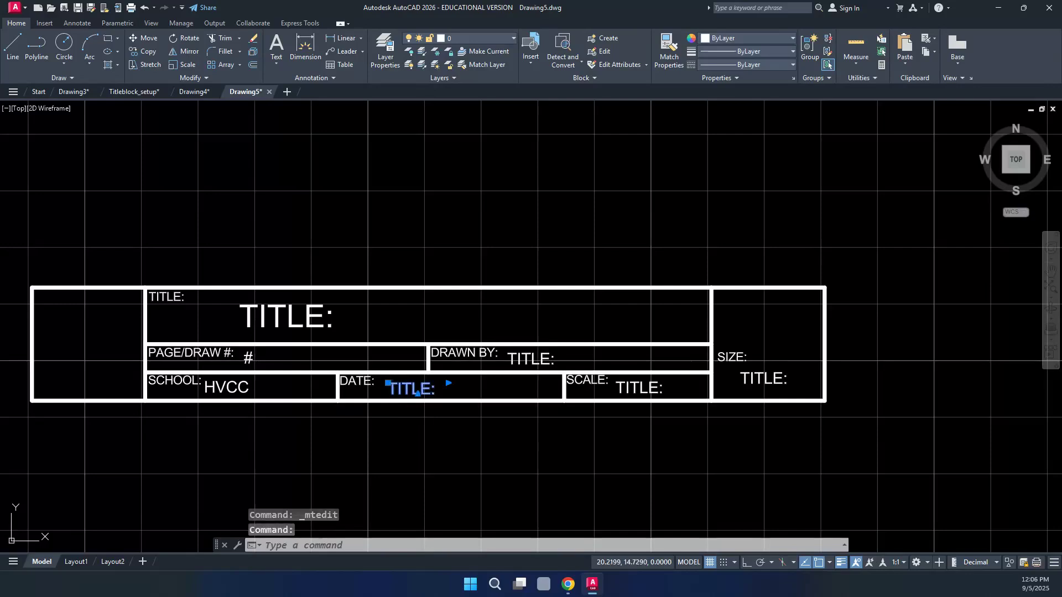
double_click(419, 391)
left_click_drag(434, 391, 381, 393)
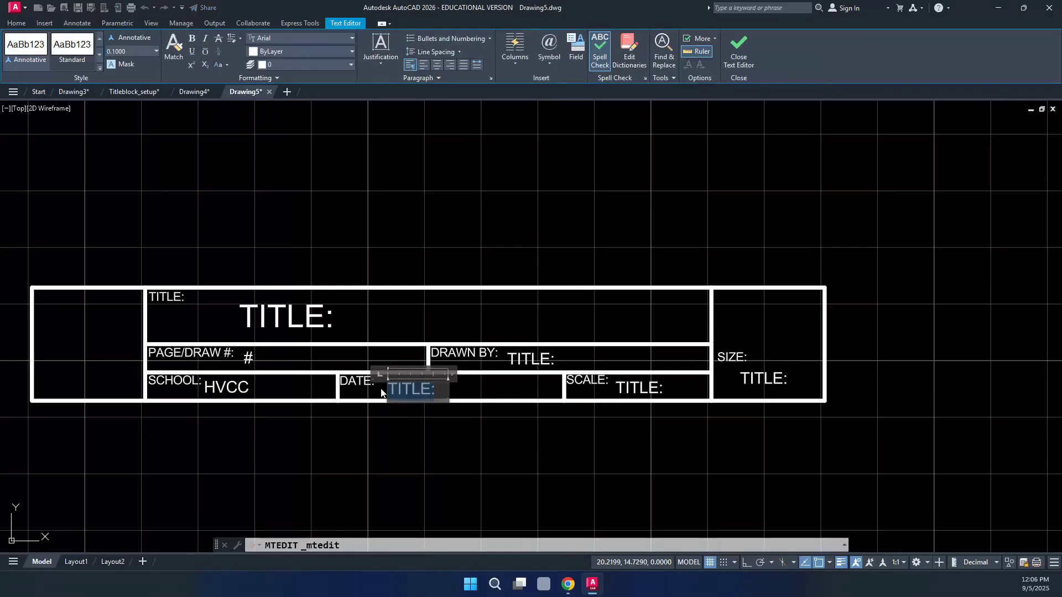
type("5 SEP")
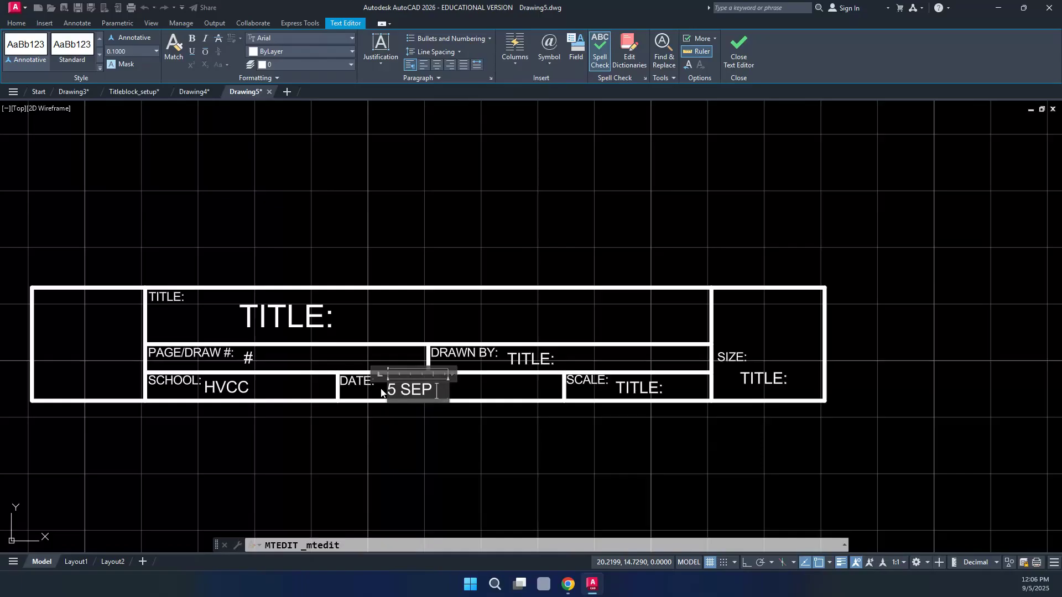
type("5")
key("BackSpace")
type("5")
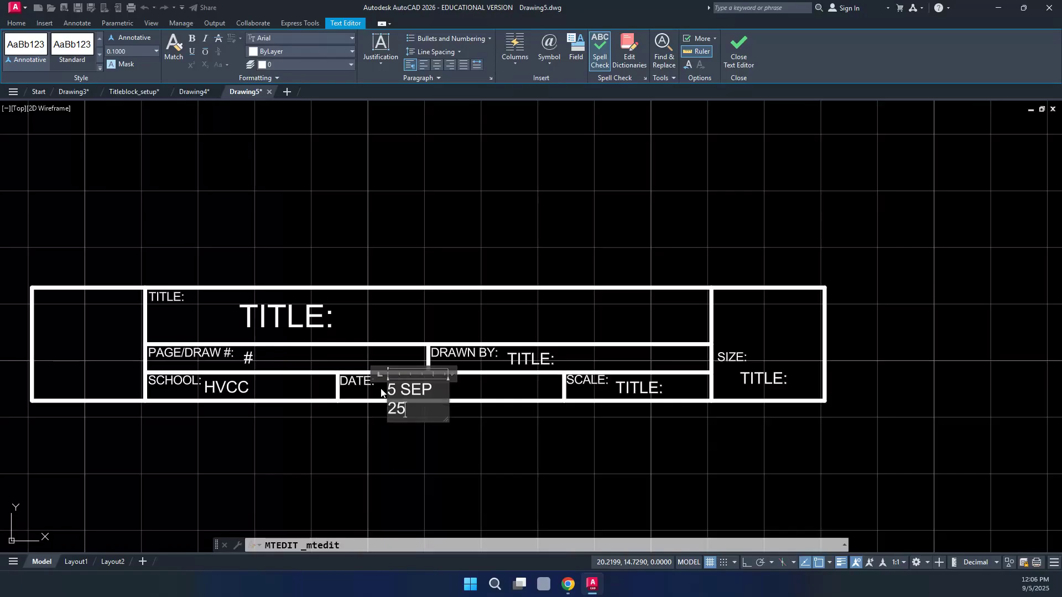
left_click_drag(452, 374, 479, 374)
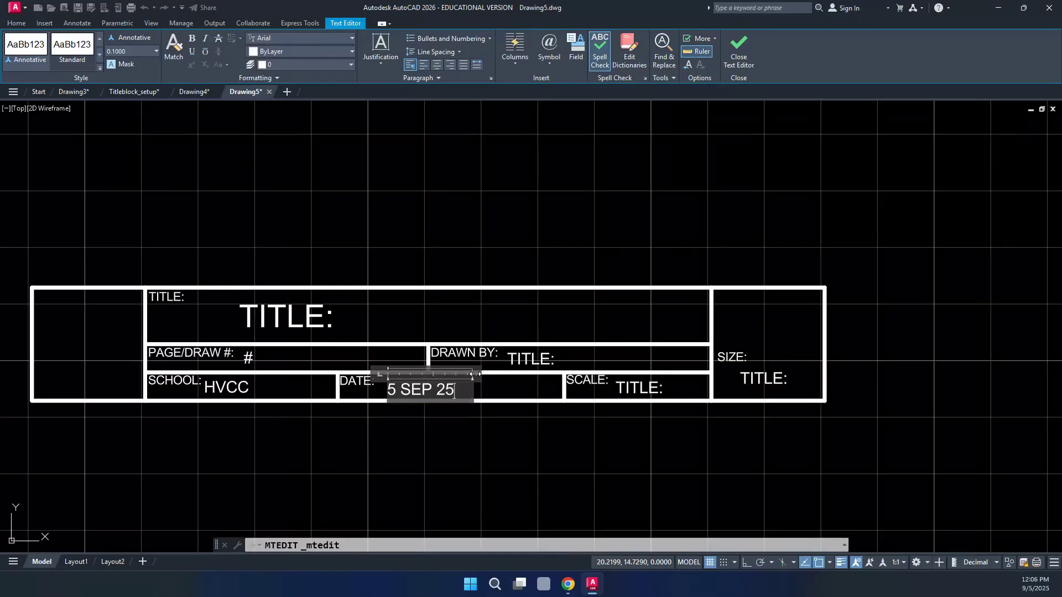
left_click(439, 427)
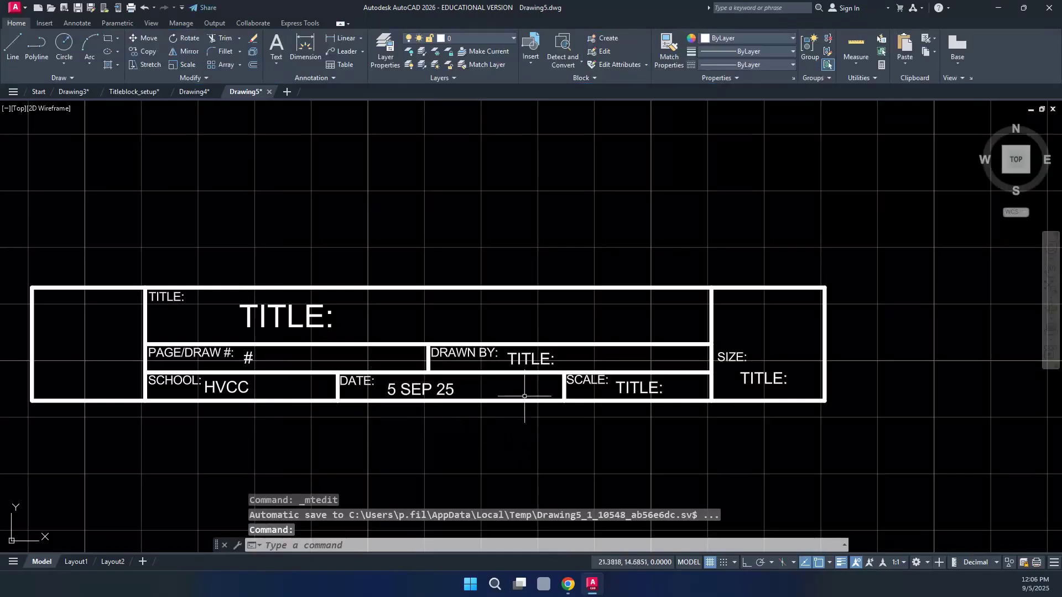
Fill DRAWN BY with the instructor's name, widened to a single line
double_click(514, 360)
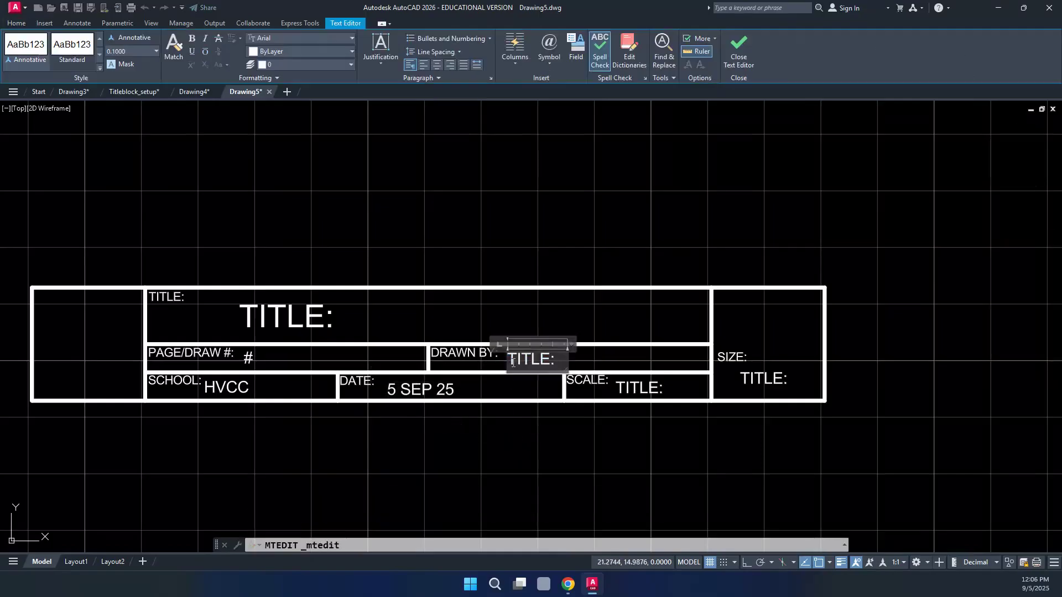
left_click_drag(556, 360, 536, 360)
type("PROF.")
key("Return")
type("F")
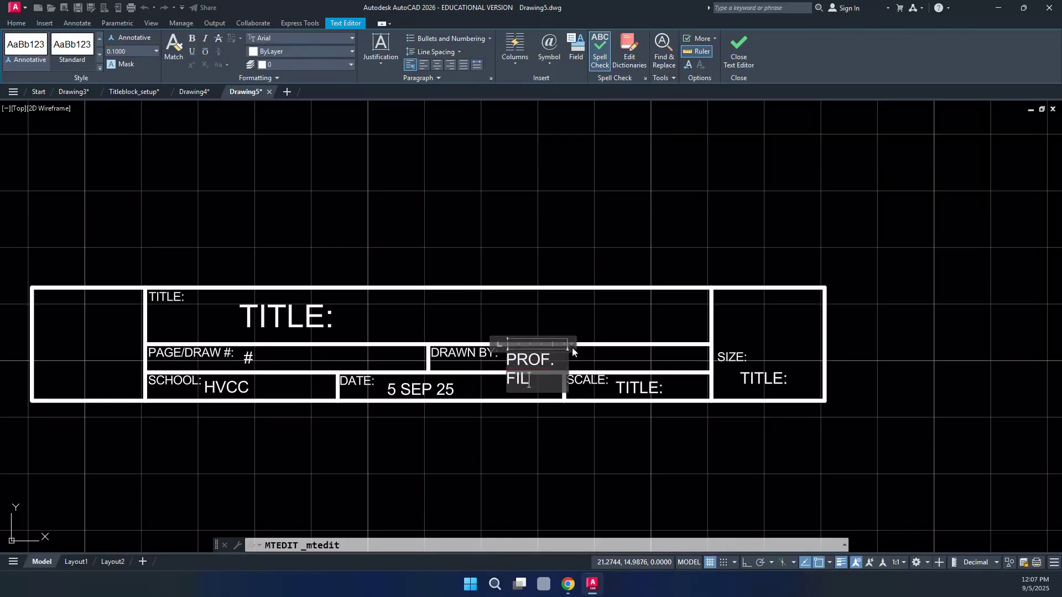
type("IL")
left_click_drag(571, 346, 608, 345)
left_click(624, 326)
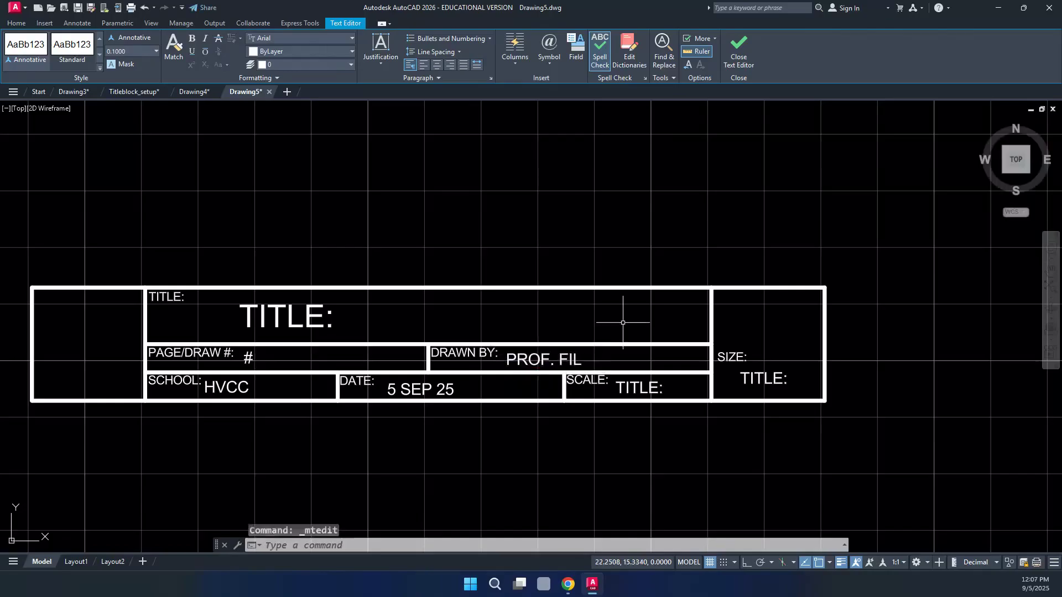
Replace the SCALE placeholder with NTS
left_click(642, 388)
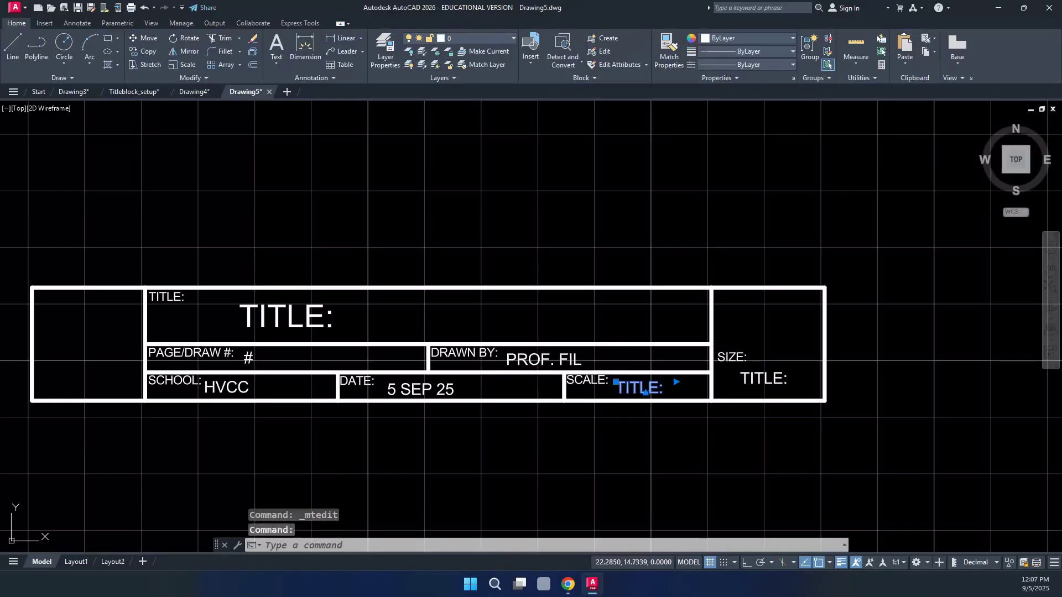
double_click(646, 390)
left_click_drag(657, 390, 603, 397)
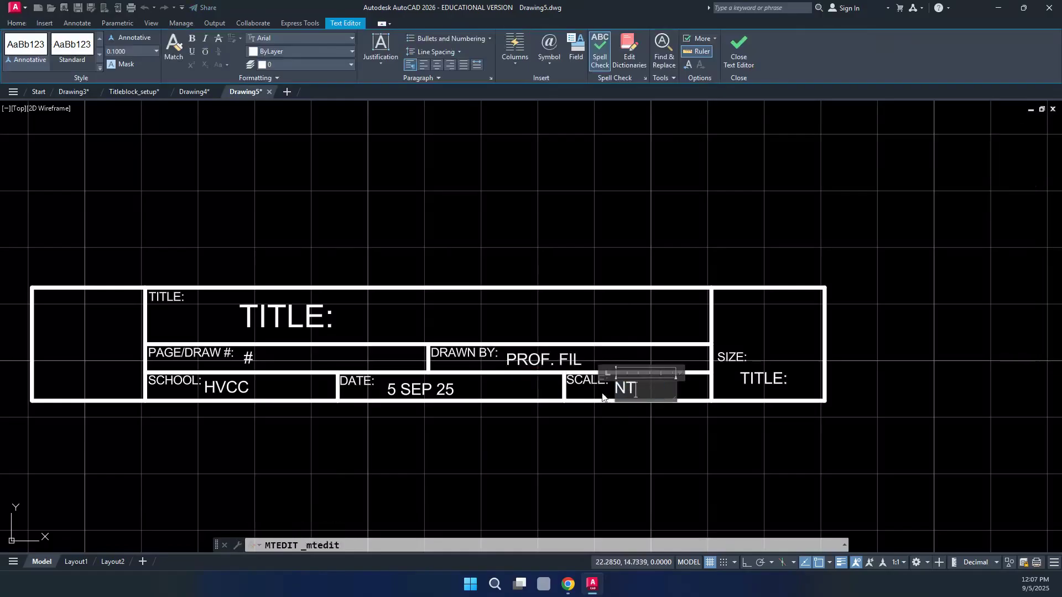
left_click(603, 424)
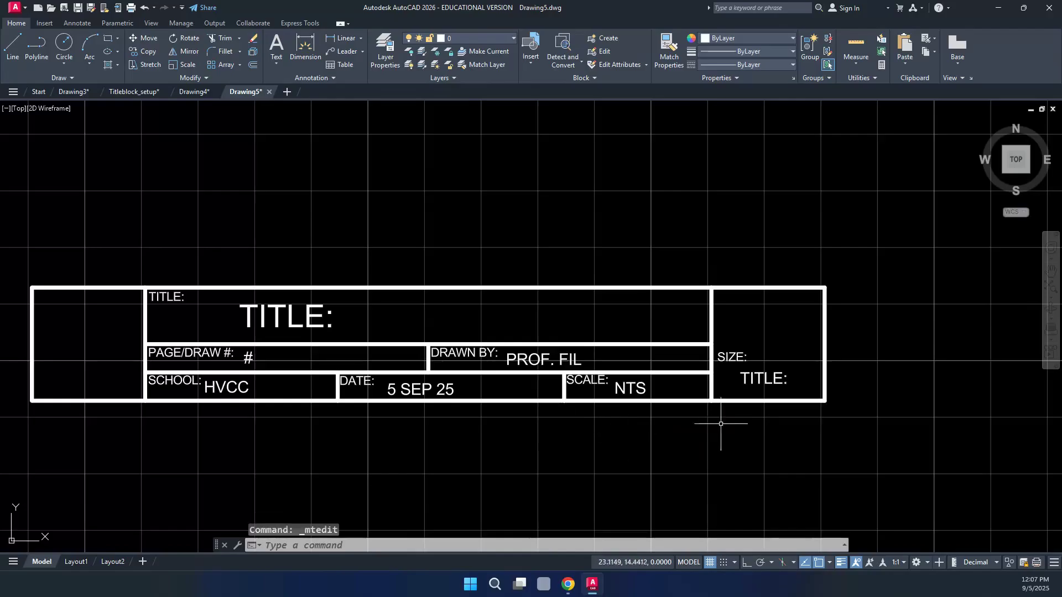
double_click(745, 380)
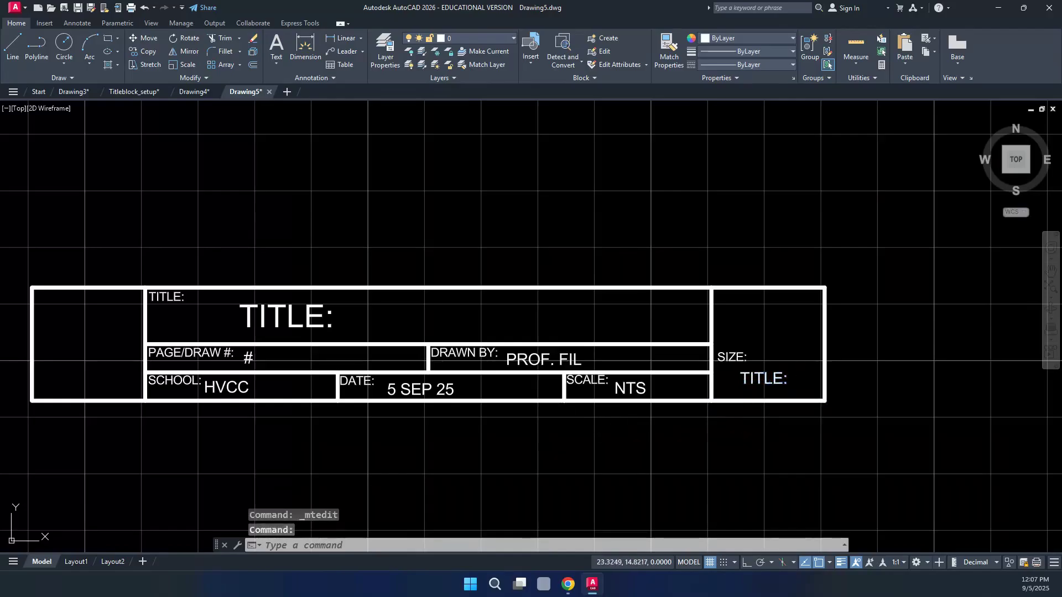
Put A in the SIZE field, nudge it right and narrow its text box to fit the cell
left_click_drag(790, 380, 734, 380)
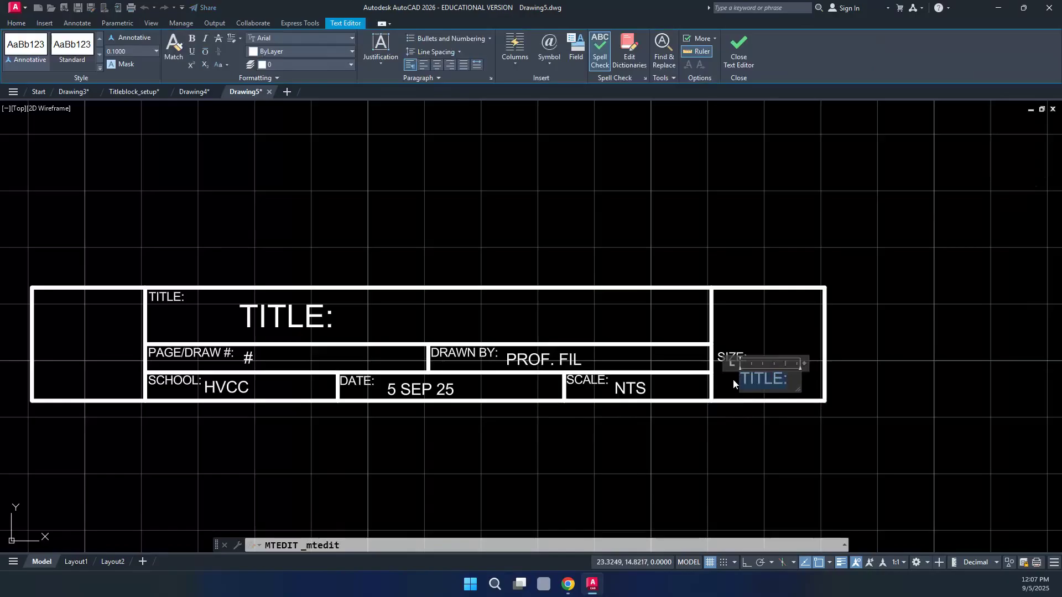
type("A")
left_click(738, 417)
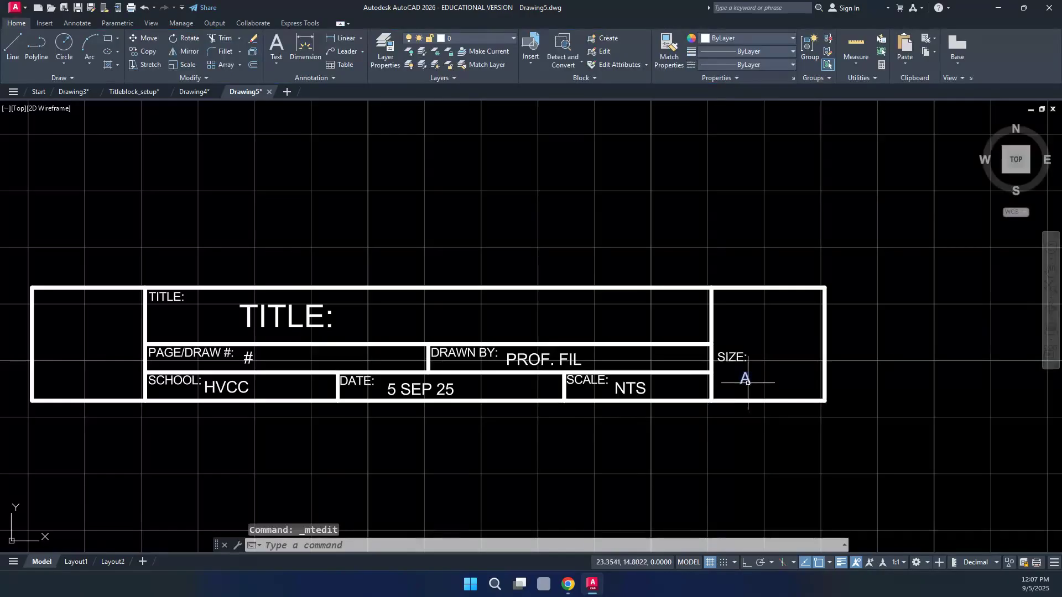
key("ctrl+Right")
key("ctrl+Right")
key("ctrl+Right")
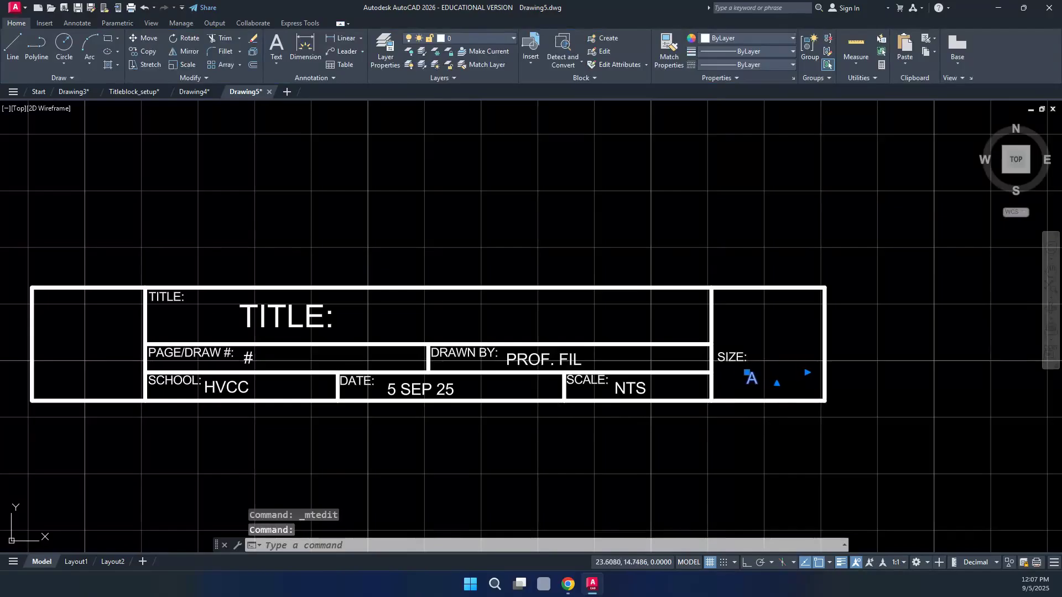
key("ctrl+Right")
key("ctrl+Right")
key("ctrl+Right")
key("ctrl+Right")
key("ctrl+Right")
key("ctrl+Right")
key("ctrl+Right")
key("ctrl+Right")
key("ctrl+Right")
key("ctrl+Right")
key("ctrl+Right")
key("ctrl+Right")
key("ctrl+Right")
key("ctrl+Right")
key("ctrl+Right")
key("ctrl+Right")
key("ctrl+Right")
key("ctrl+Right")
key("ctrl+Right")
key("ctrl+Right")
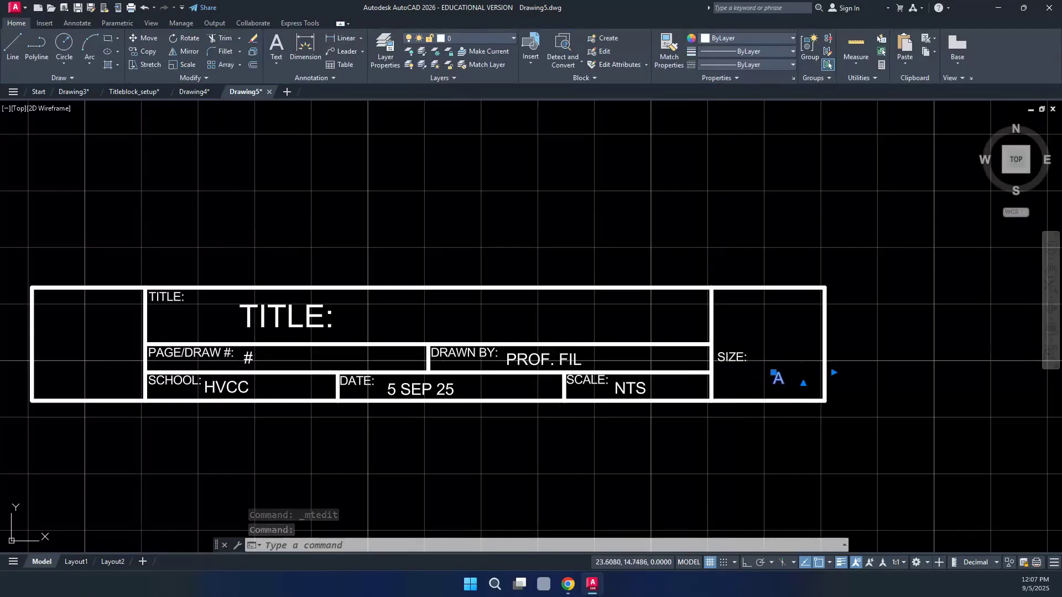
left_click(834, 372)
left_click(797, 375)
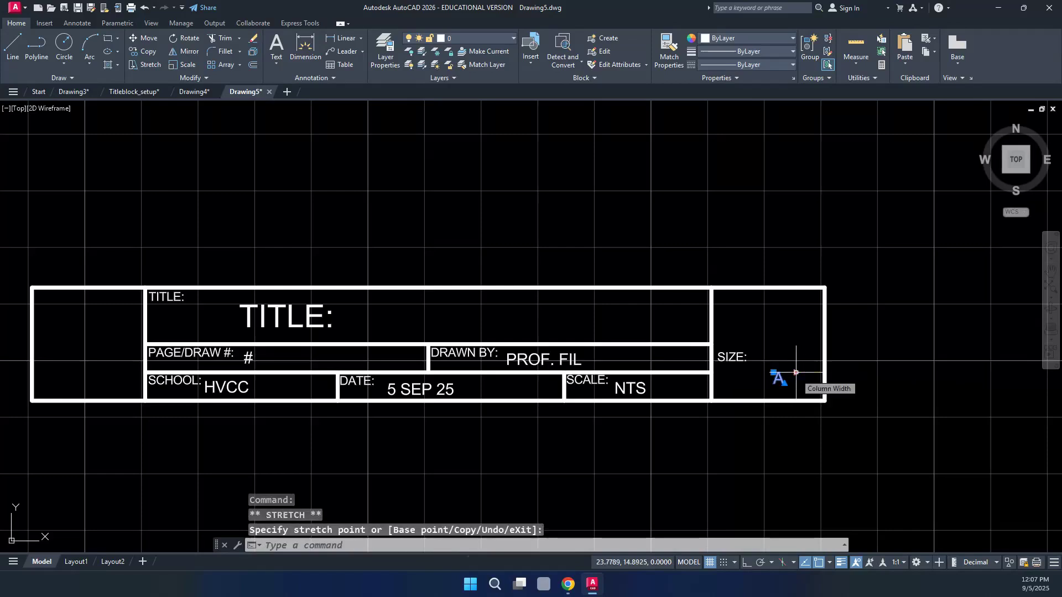
key("Escape")
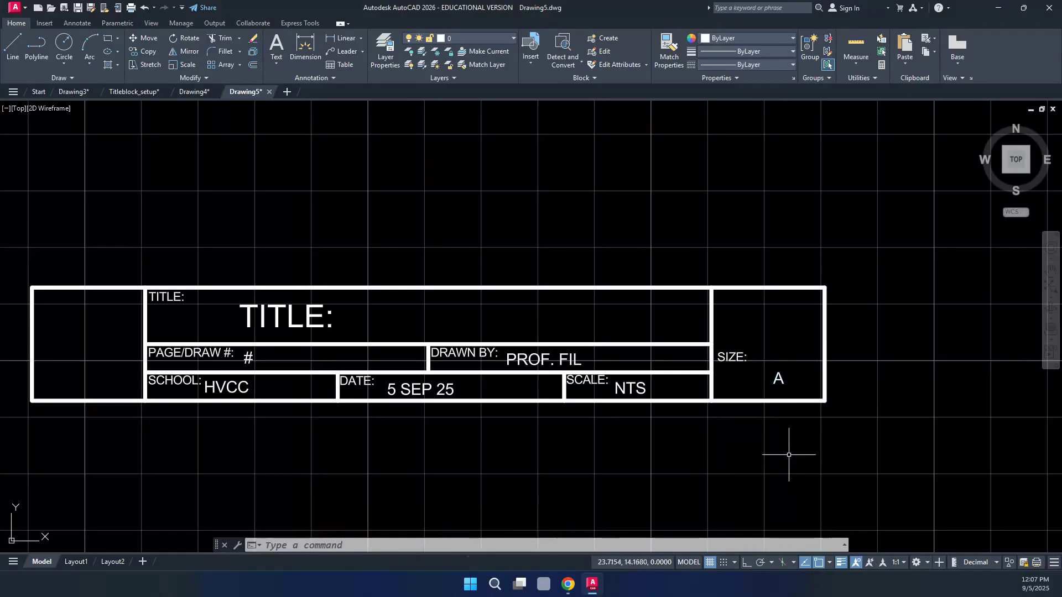
Zoom out and back in, then pick the first corner of a window around the title block
scroll(790, 452, "down", 3)
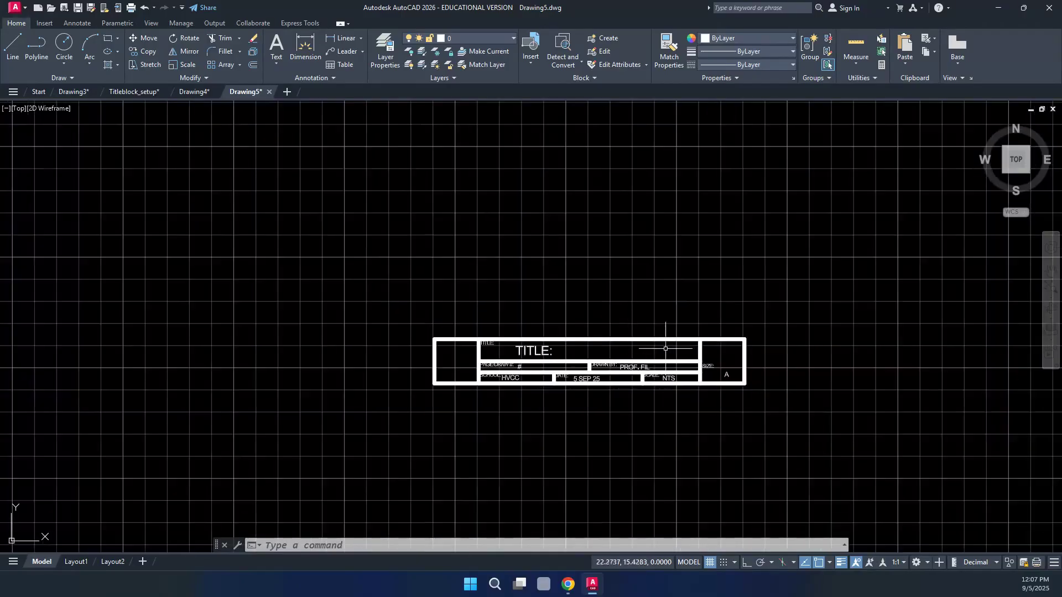
scroll(638, 303, "down", 2)
scroll(639, 303, "down", 3)
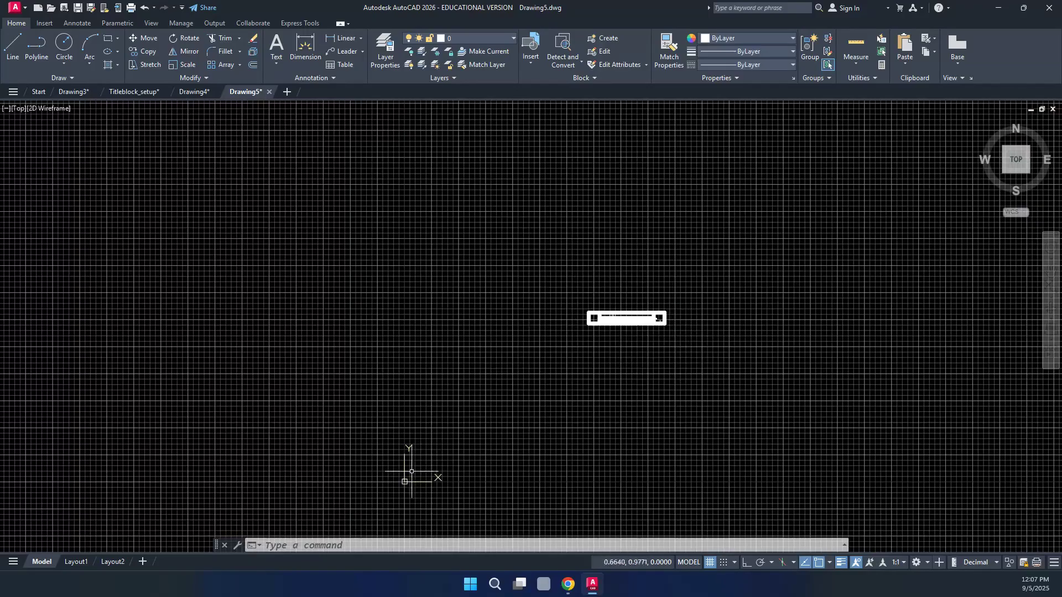
scroll(613, 365, "up", 2)
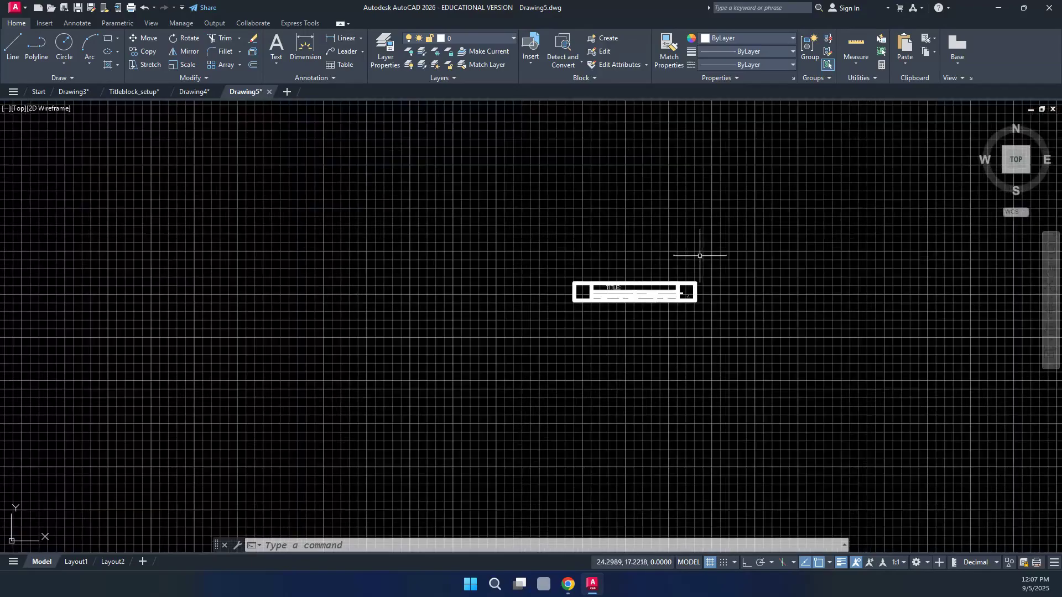
scroll(700, 256, "up", 2)
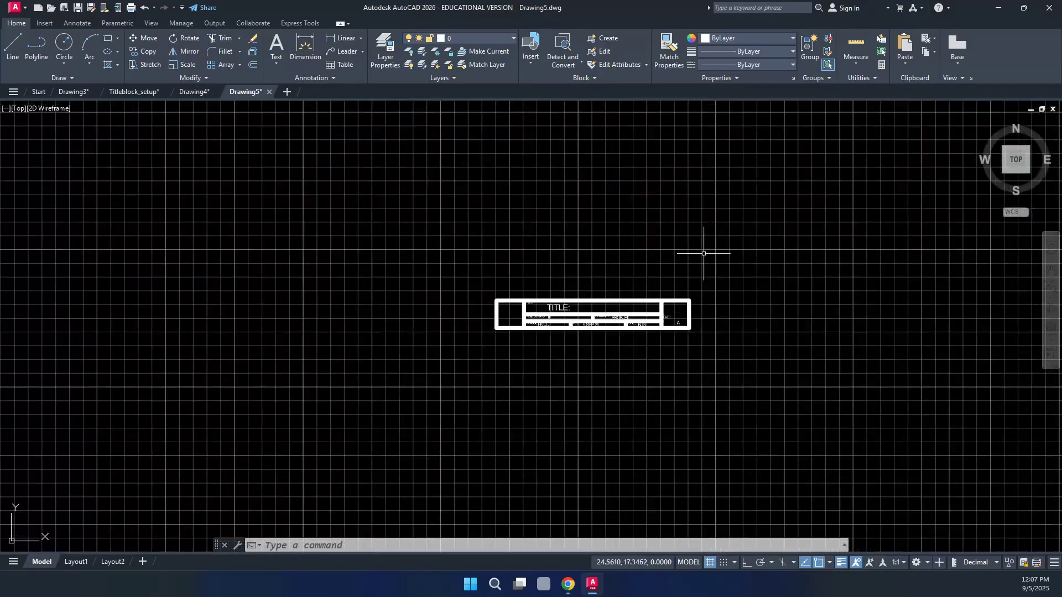
left_click(764, 224)
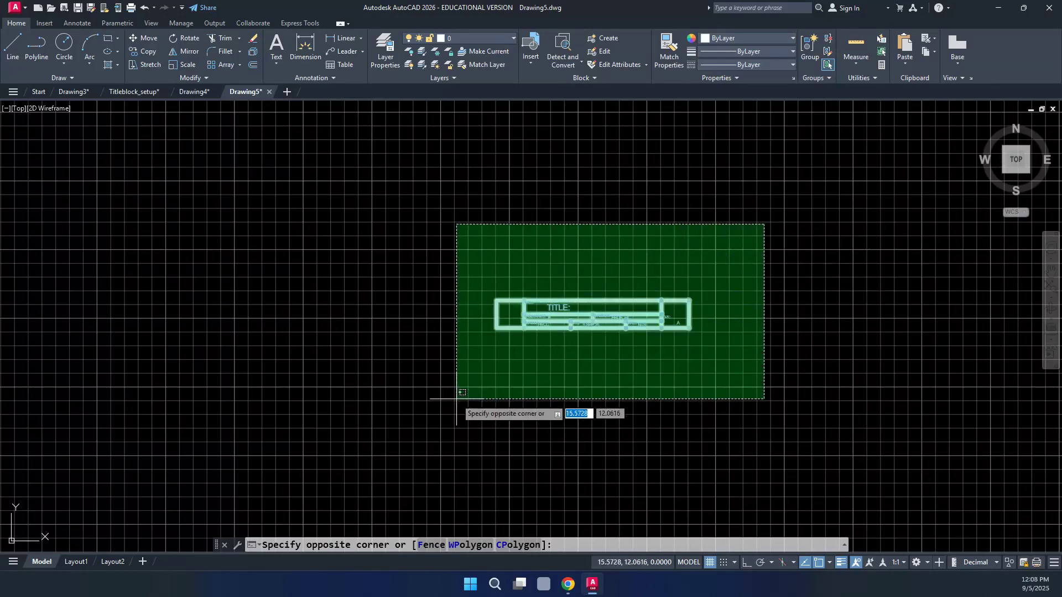
Finish window-selecting the title block and nudge it down and to the left
left_click(455, 399)
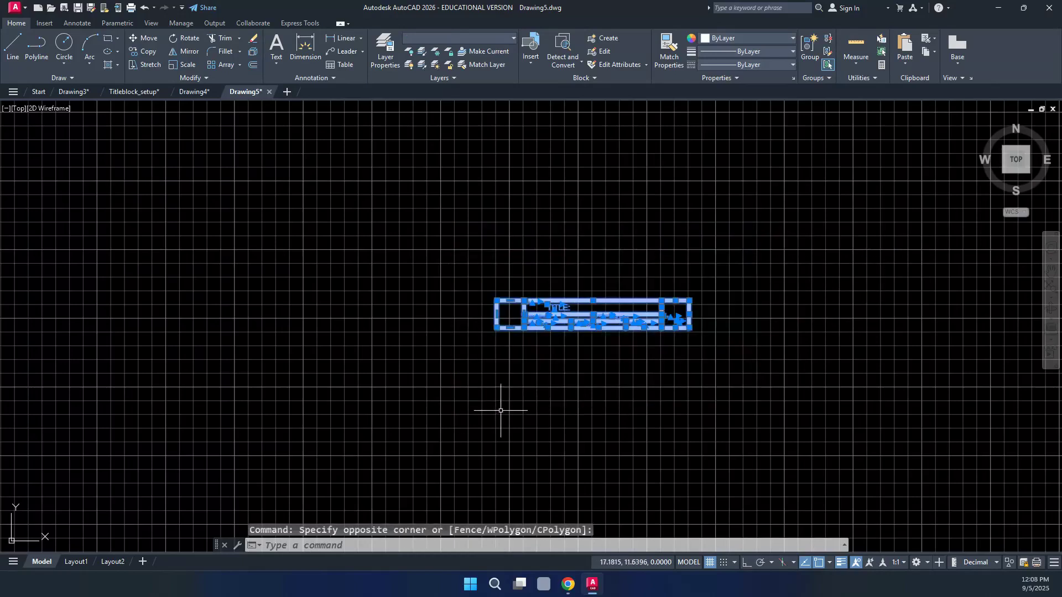
scroll(747, 277, "down", 5)
scroll(738, 249, "up", 2)
scroll(737, 248, "up", 2)
scroll(739, 246, "down", 2)
key("ctrl+Down")
key("ctrl+Down")
key("ctrl+Down")
key("ctrl+Down")
key("ctrl+Down")
key("ctrl+Down")
key("ctrl+Down")
key("ctrl+Down")
key("ctrl+Down")
key("ctrl+Down")
key("ctrl+Down")
key("ctrl+Down")
key("ctrl+Down")
key("ctrl+Down")
key("ctrl+Down")
key("ctrl+Down")
key("ctrl+Down")
key("ctrl+Down")
key("ctrl+Down")
key("ctrl+Down")
key("ctrl+Down")
key("ctrl+Down")
key("ctrl+Down")
key("ctrl+Down")
key("ctrl+Down")
key("ctrl+Down")
key("ctrl+Down")
key("ctrl+Down")
key("ctrl+Down")
key("ctrl+Down")
key("ctrl+Down")
key("ctrl+Down")
key("ctrl+Down")
key("ctrl+Down")
key("ctrl+Down")
key("ctrl+Down")
key("ctrl+Down")
key("ctrl+Down")
key("ctrl+Down")
key("ctrl+Down")
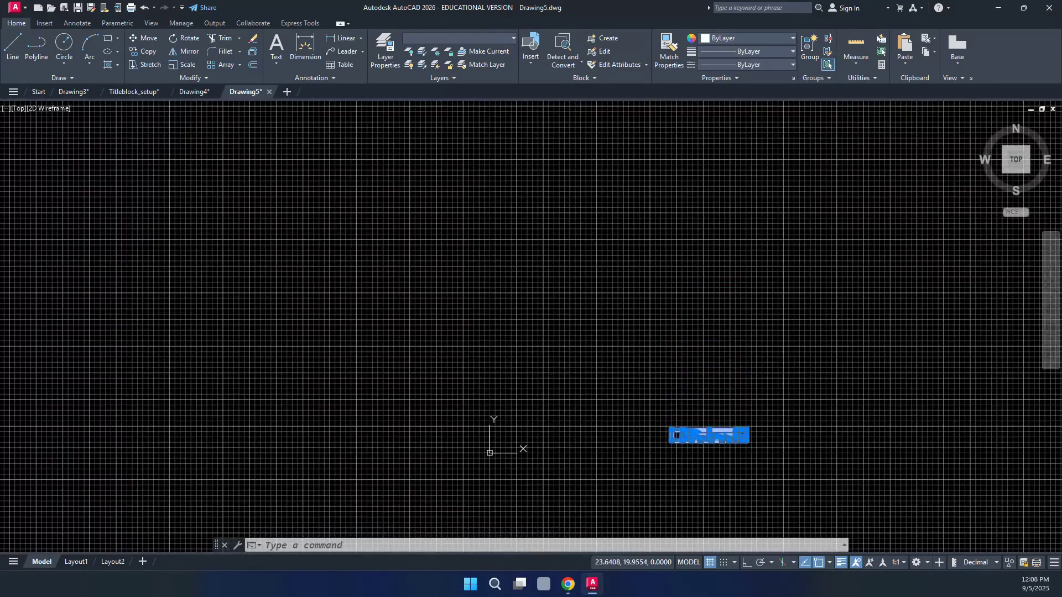
key("ctrl+Left")
key("ctrl+Left")
key("ctrl+Left")
key("ctrl+Left")
key("ctrl+Left")
key("ctrl+Left")
key("ctrl+Left")
key("ctrl+Left")
key("ctrl+Left")
key("ctrl+Left")
key("ctrl+Left")
key("ctrl+Left")
key("ctrl+Left")
key("ctrl+Left")
key("ctrl+Left")
key("ctrl+Left")
key("ctrl+Left")
key("ctrl+Left")
key("ctrl+Left")
key("ctrl+Left")
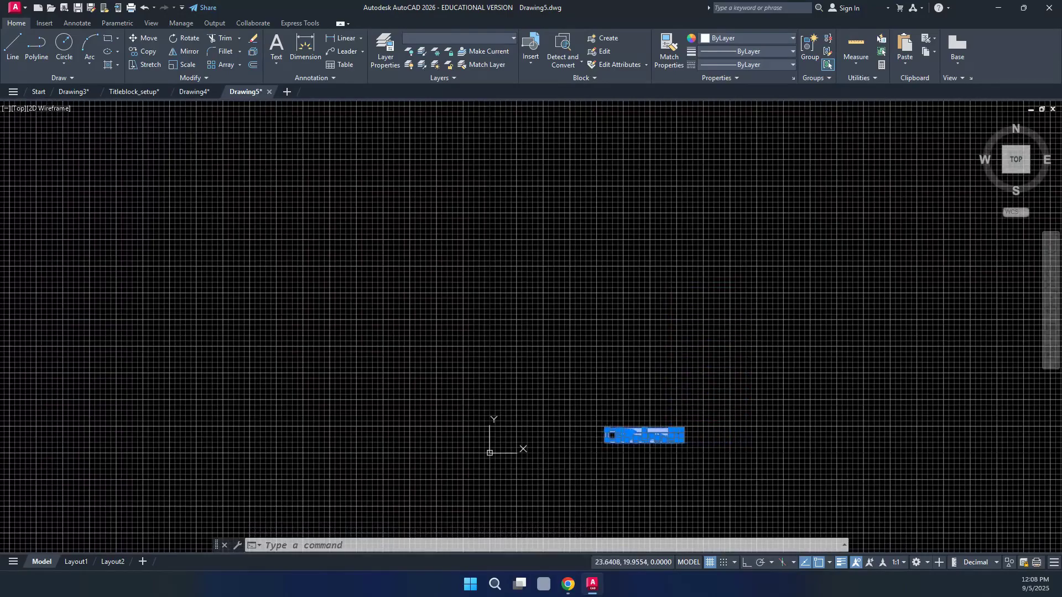
key("ctrl+Left")
key("ctrl+Left")
key("ctrl+Left")
key("ctrl+Left")
key("ctrl+Left")
key("ctrl+Left")
key("ctrl+Left")
key("ctrl+Left")
key("ctrl+Left")
key("ctrl+Left")
key("ctrl+Left")
key("ctrl+Left")
key("ctrl+Left")
key("ctrl+Left")
key("ctrl+Left")
key("ctrl+Left")
key("ctrl+Left")
key("ctrl+Left")
key("ctrl+Left")
key("ctrl+Left")
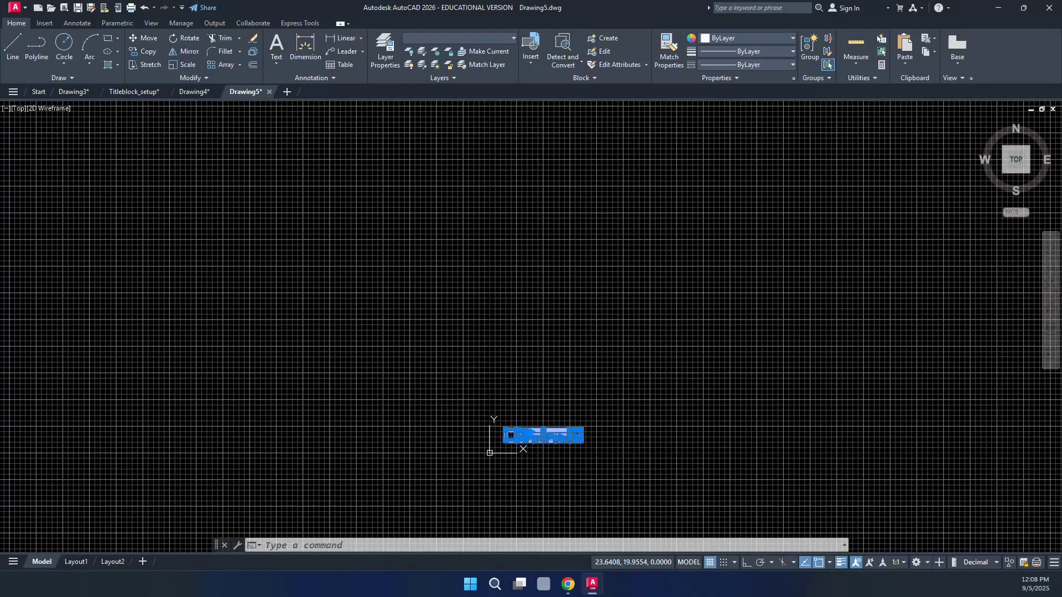
key("ctrl+Down")
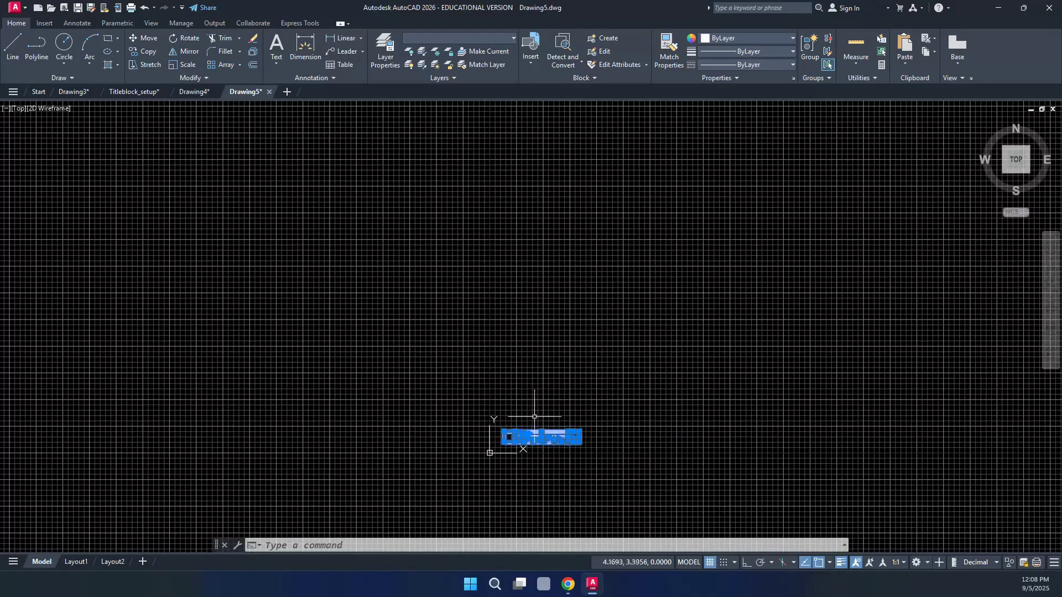
Cut the selected title block (30 objects) to the clipboard with Ctrl+X
scroll(507, 457, "up", 5)
scroll(507, 457, "up", 2)
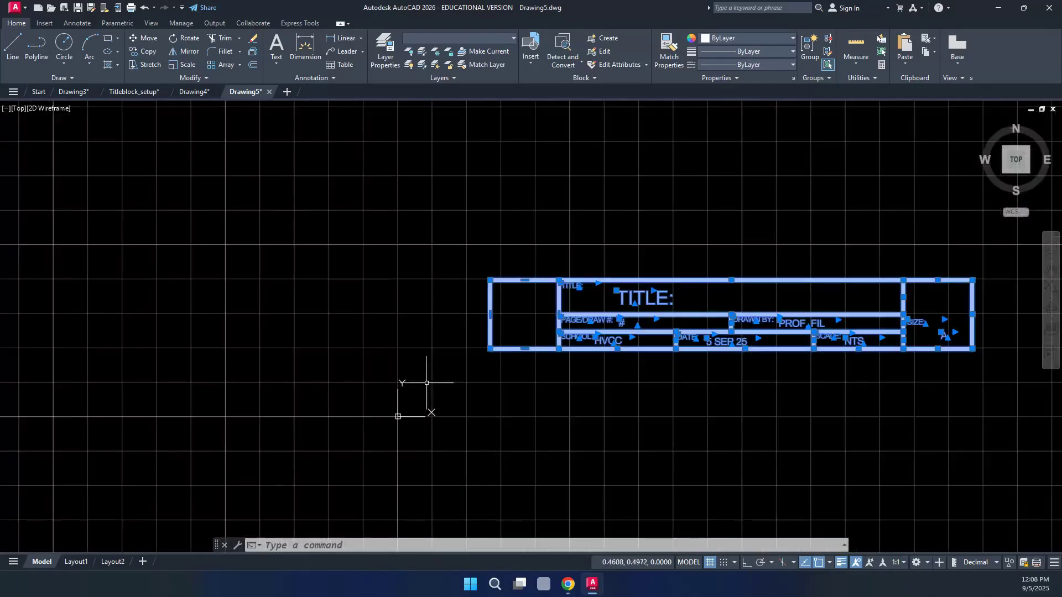
scroll(299, 376, "down", 2)
scroll(466, 373, "up", 2)
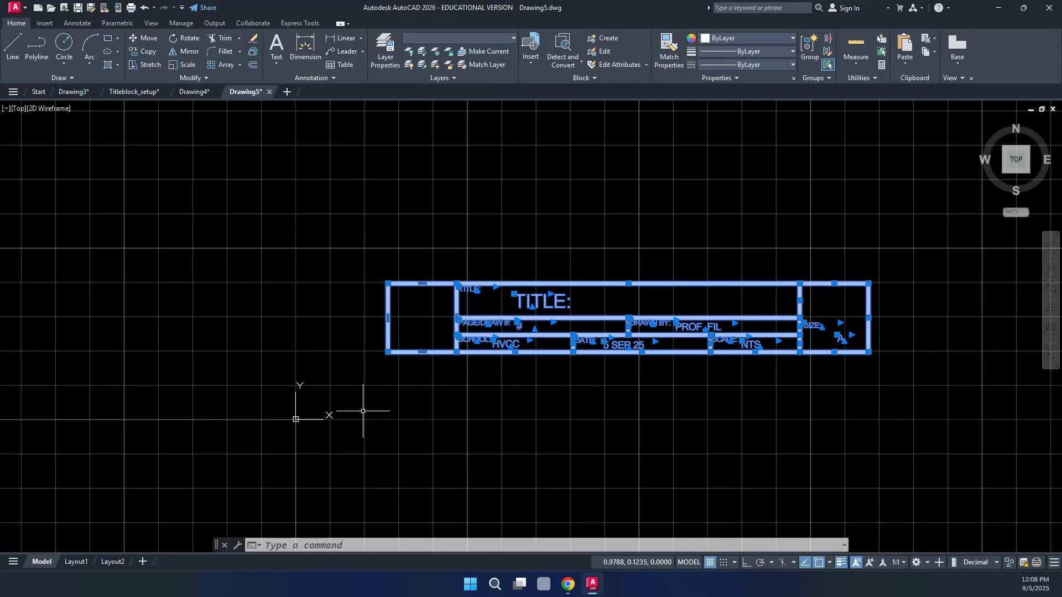
key("ctrl+x")
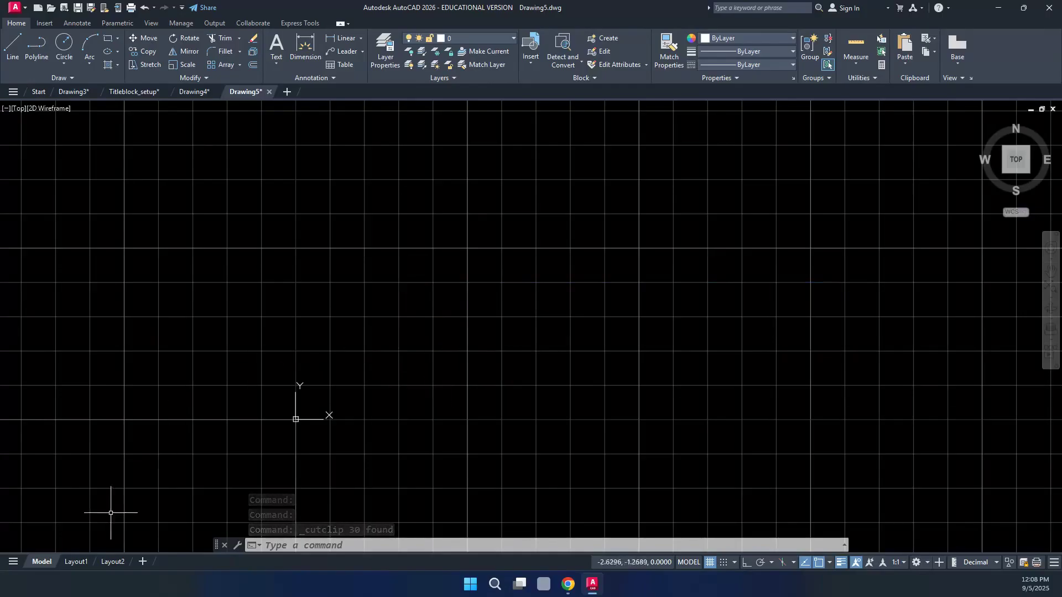
Switch to Layout1 and paste the title block just to the right of the sheet
left_click(76, 562)
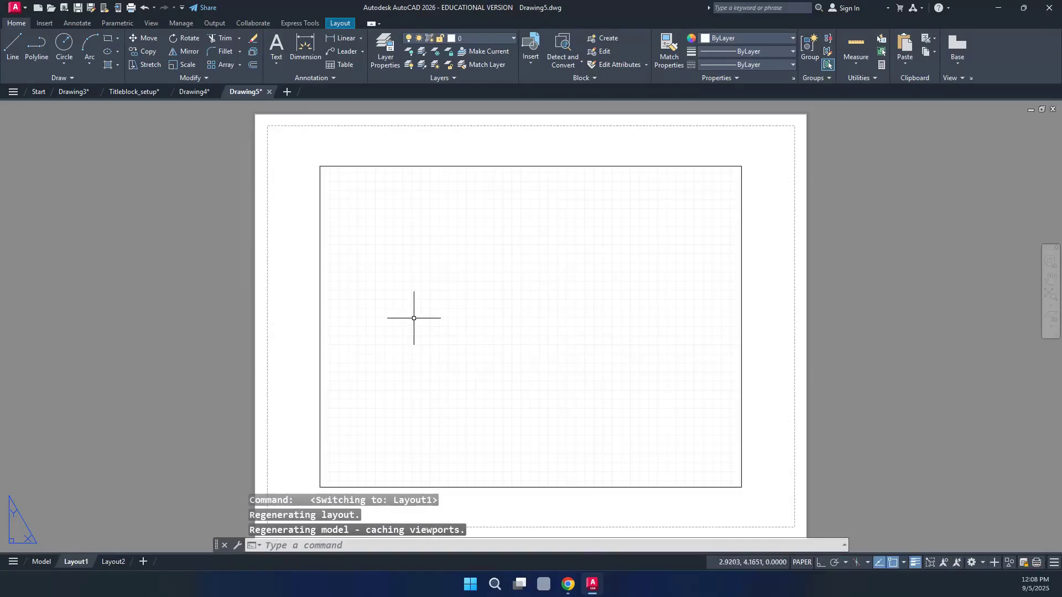
scroll(387, 332, "down", 2)
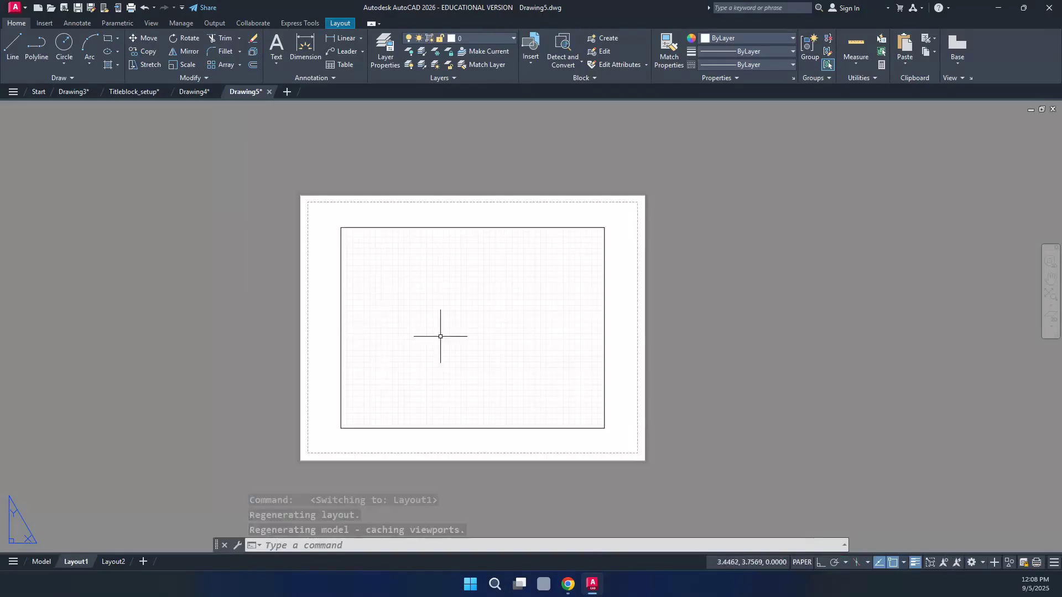
key("ctrl+v")
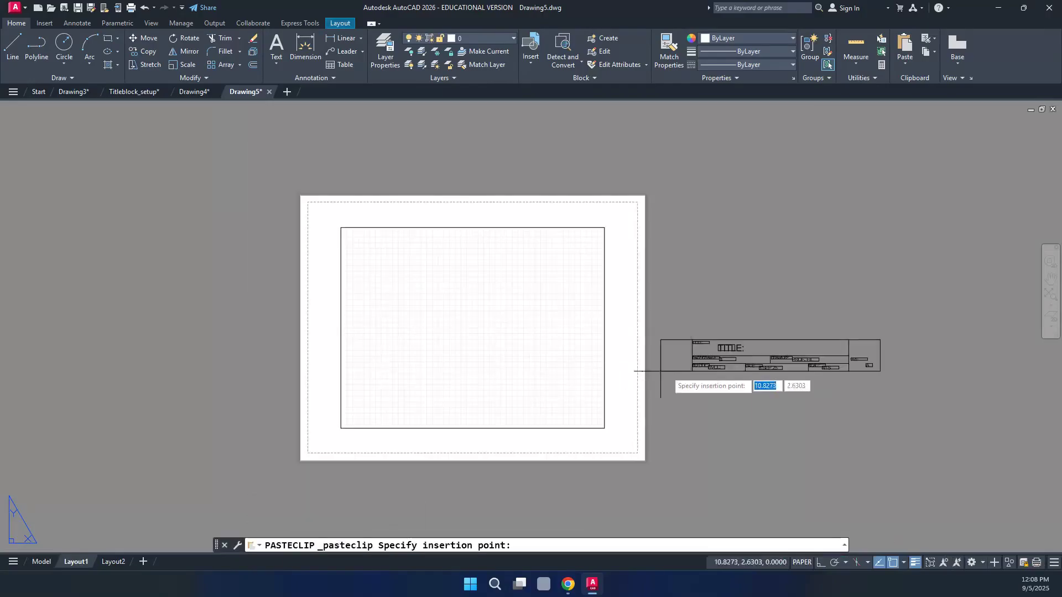
left_click(667, 416)
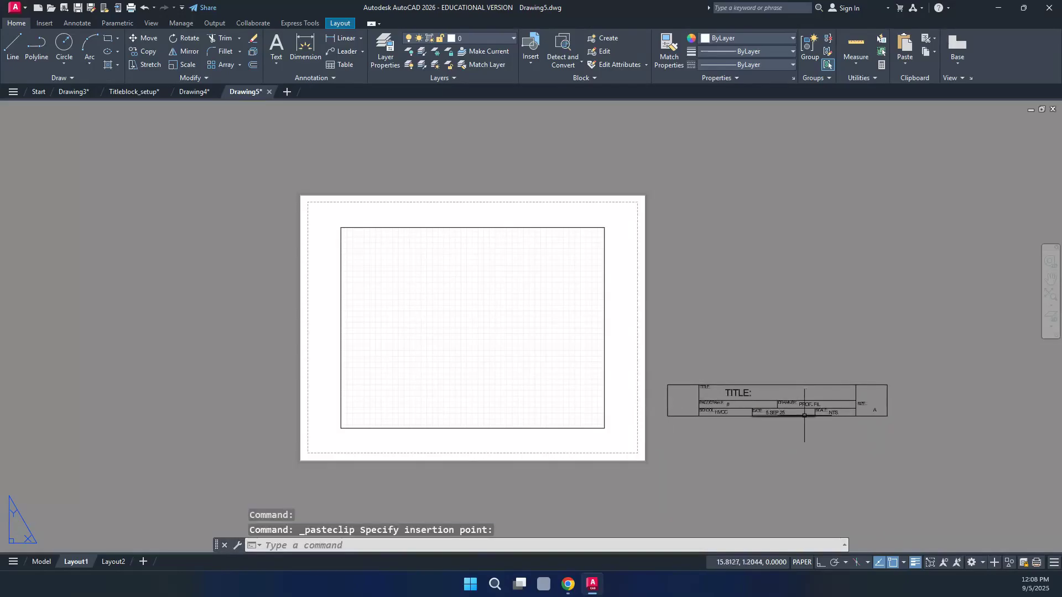
scroll(812, 416, "up", 2)
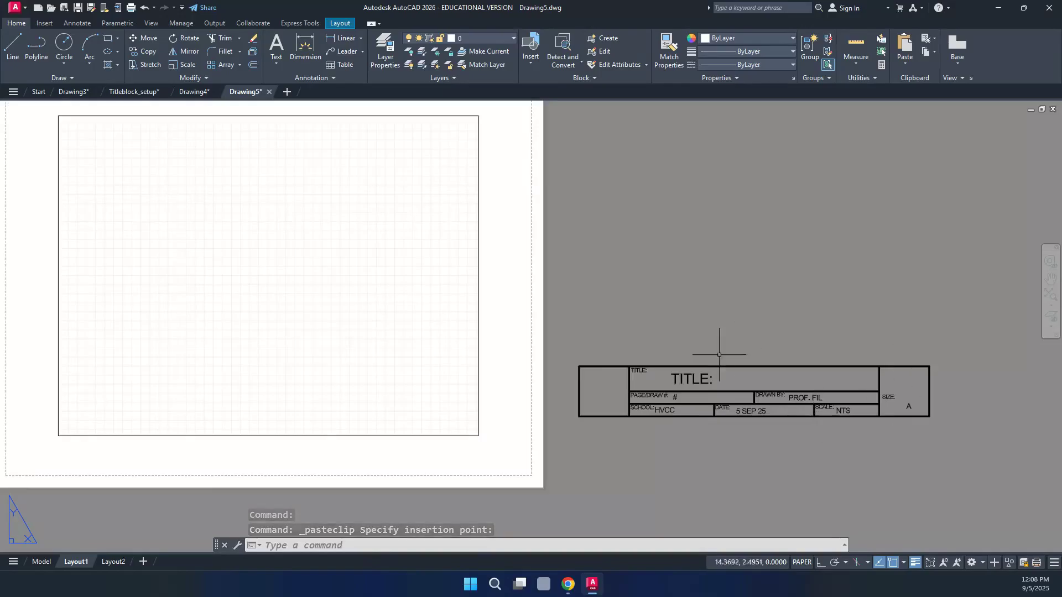
left_click(967, 314)
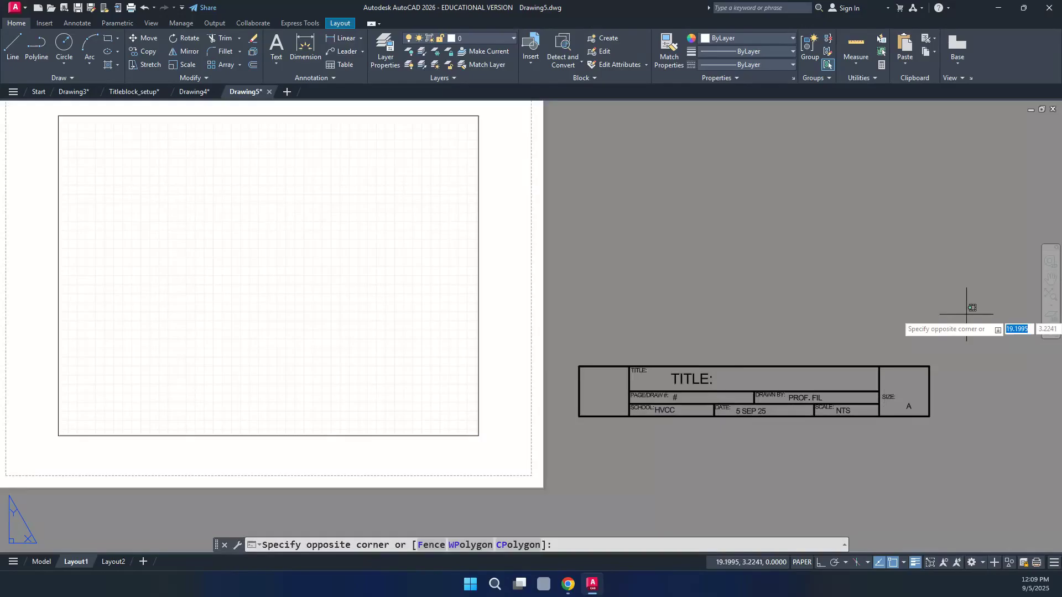
Move the pasted title block onto the TITLEBLOCK layer so it shows in blue
left_click(547, 460)
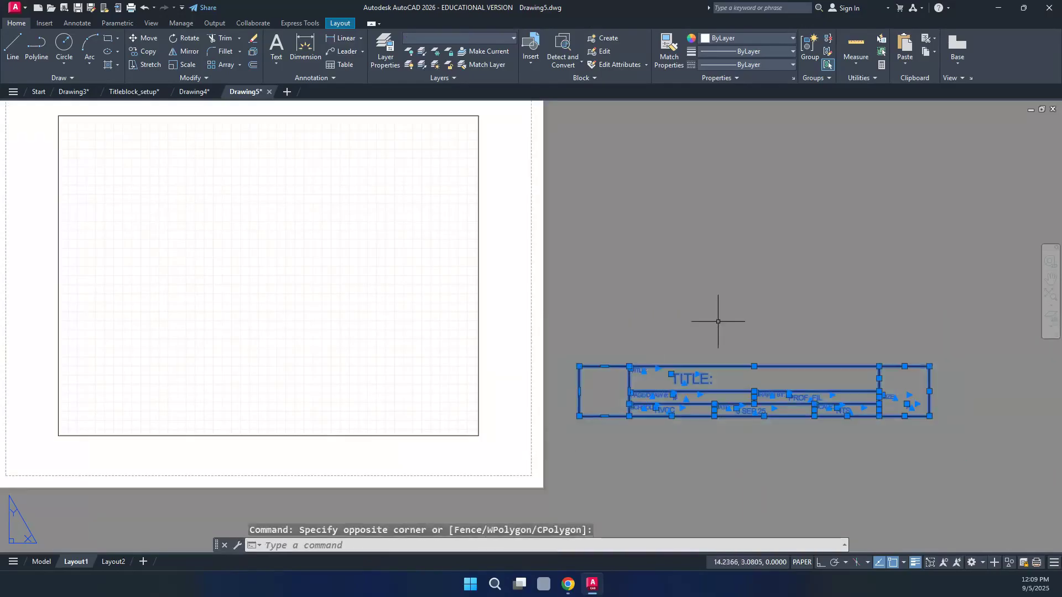
left_click(513, 39)
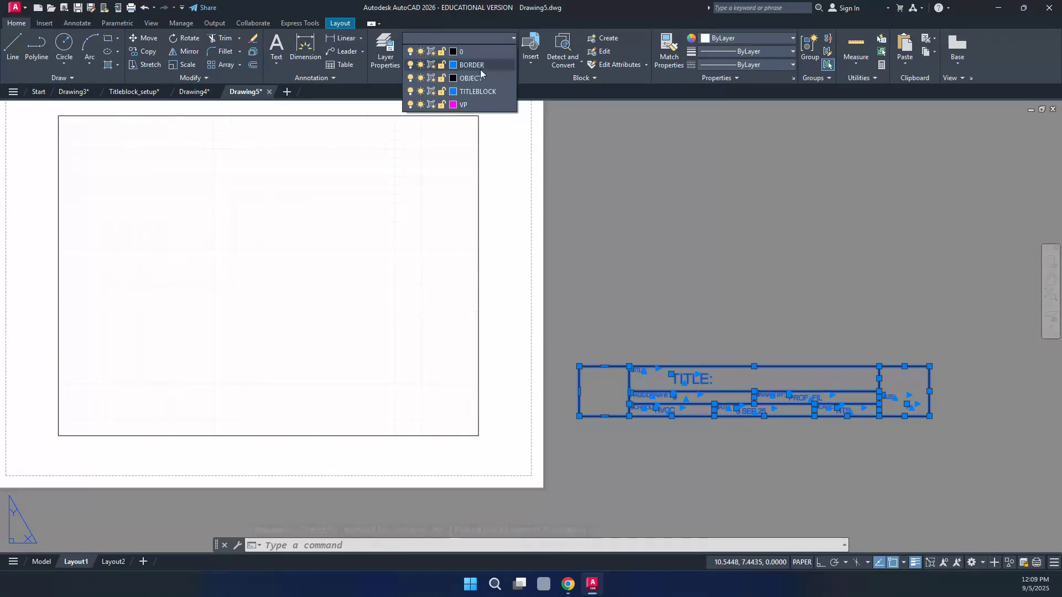
left_click(470, 93)
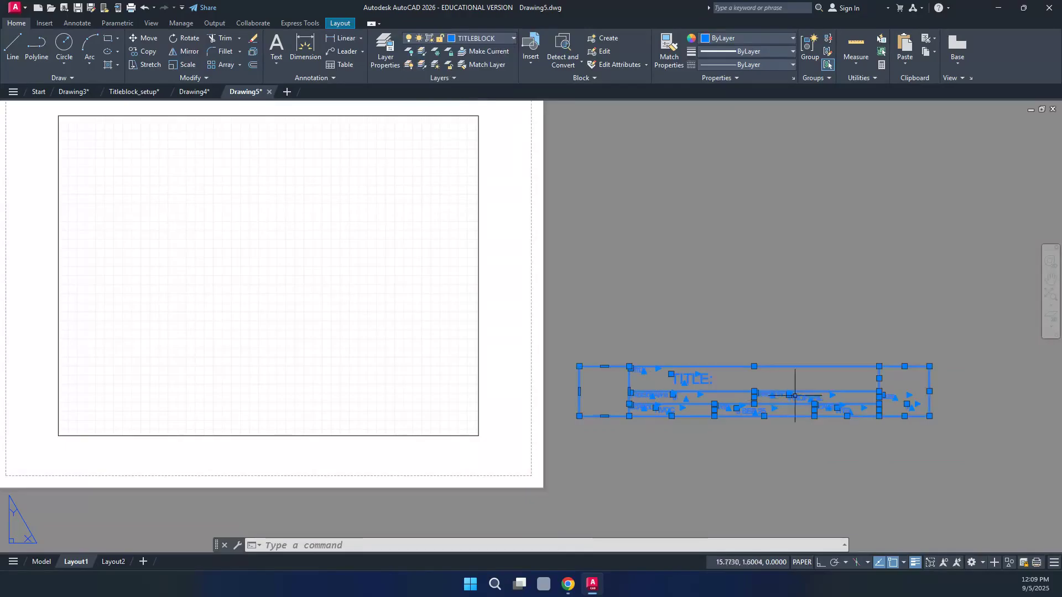
key("Escape")
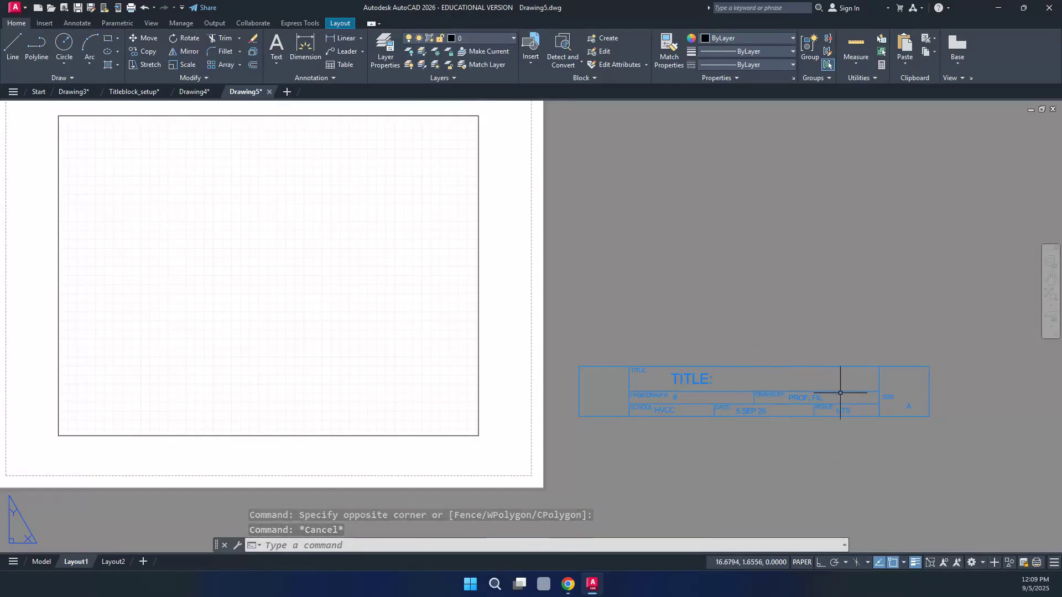
scroll(840, 393, "down", 2)
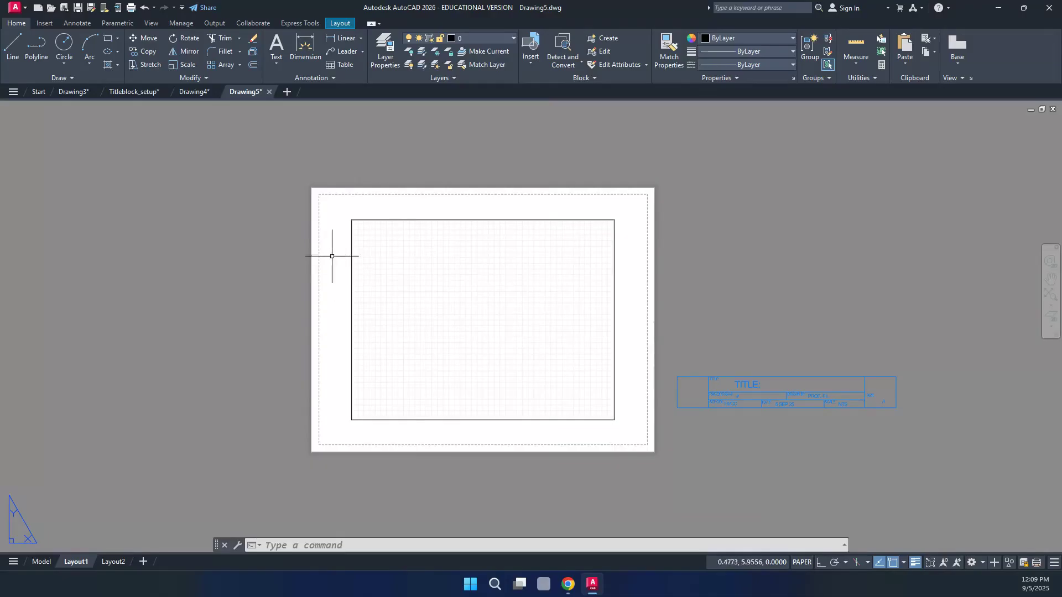
scroll(310, 191, "up", 10)
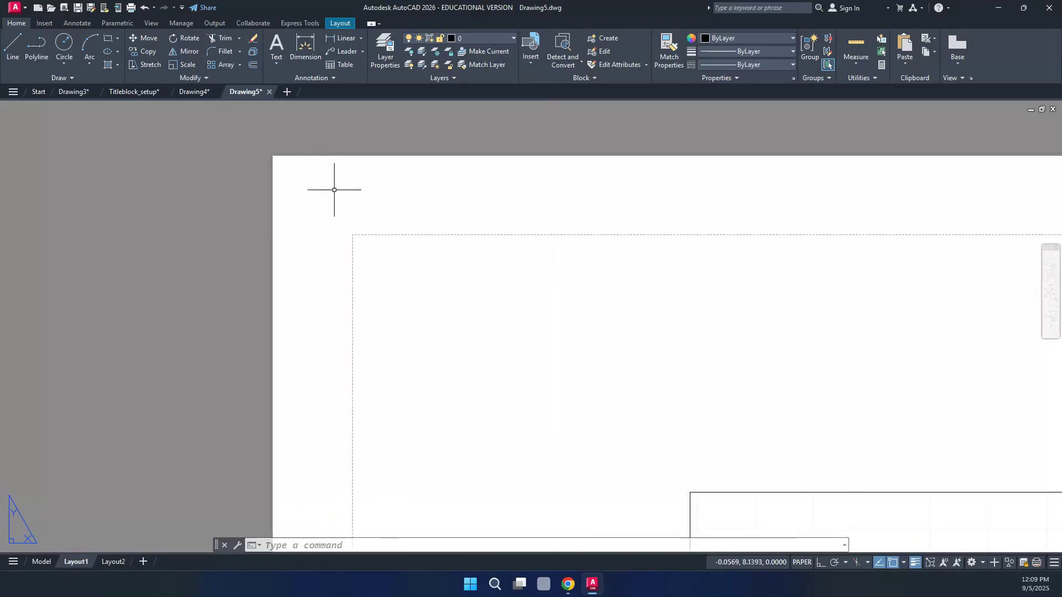
scroll(339, 216, "up", 4)
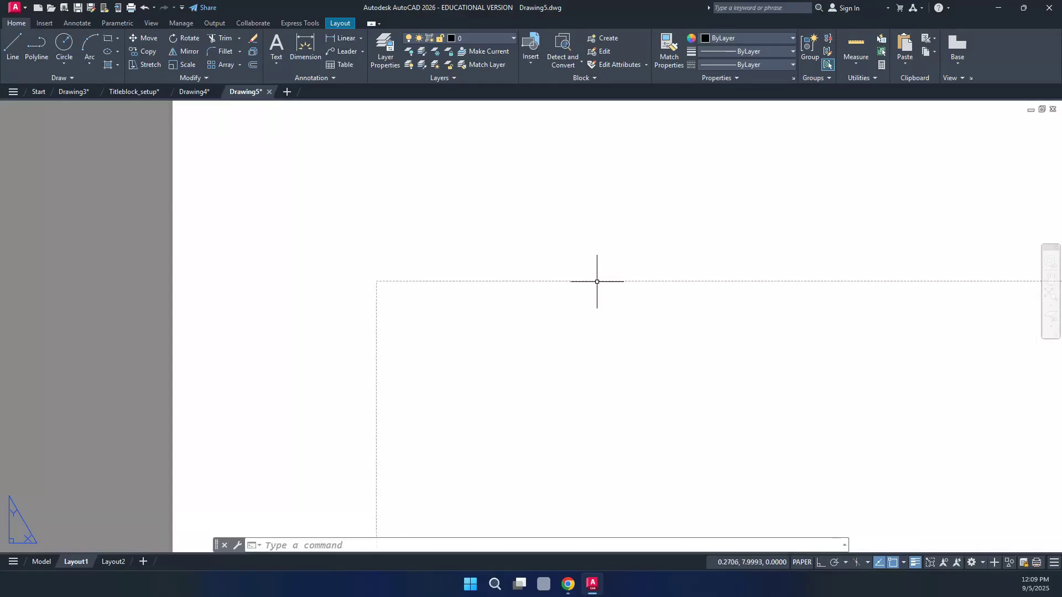
scroll(367, 232, "down", 10)
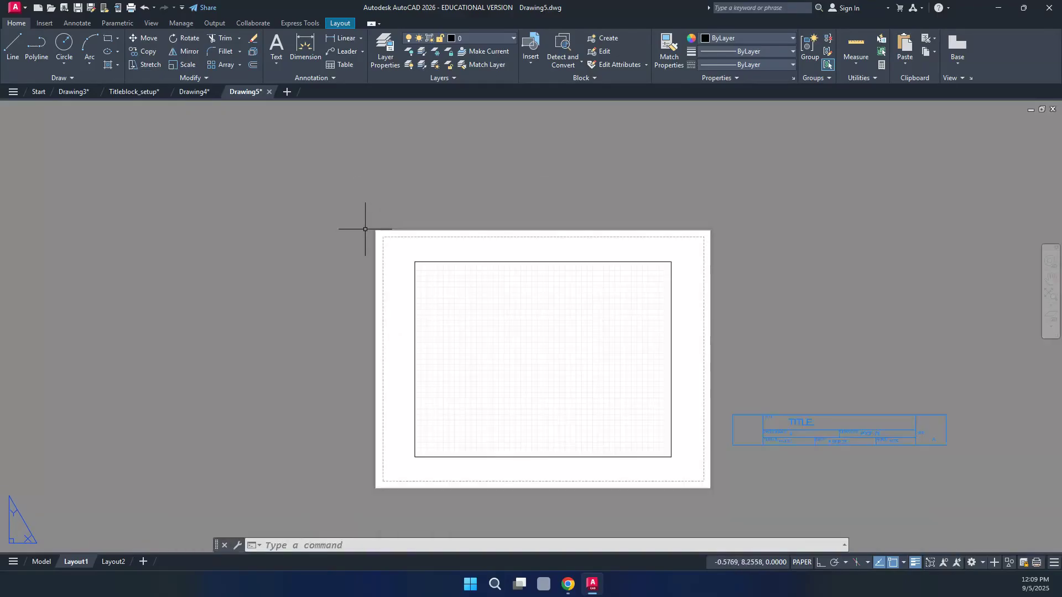
scroll(448, 307, "up", 4)
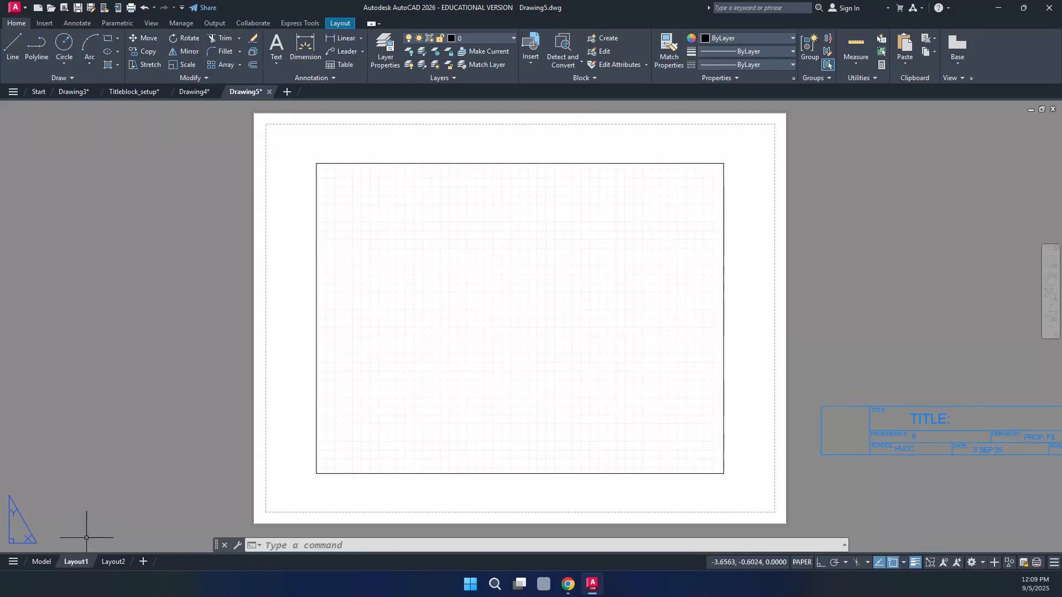
right_click(80, 562)
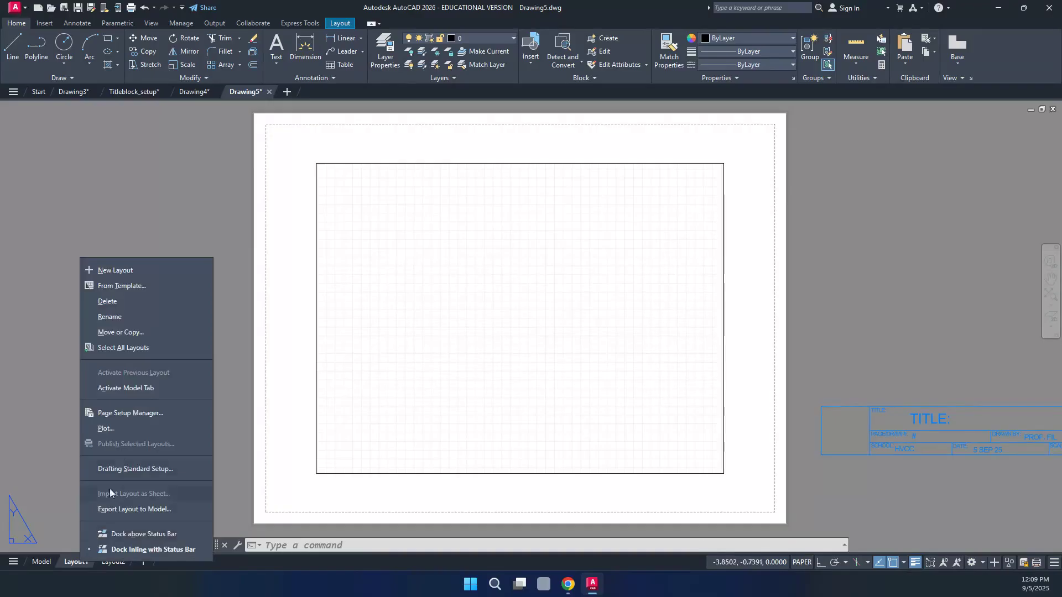
Modify Layout1's page setup to use the LaserJet CP5225 printer and monochrome.ctb plot style
left_click(137, 414)
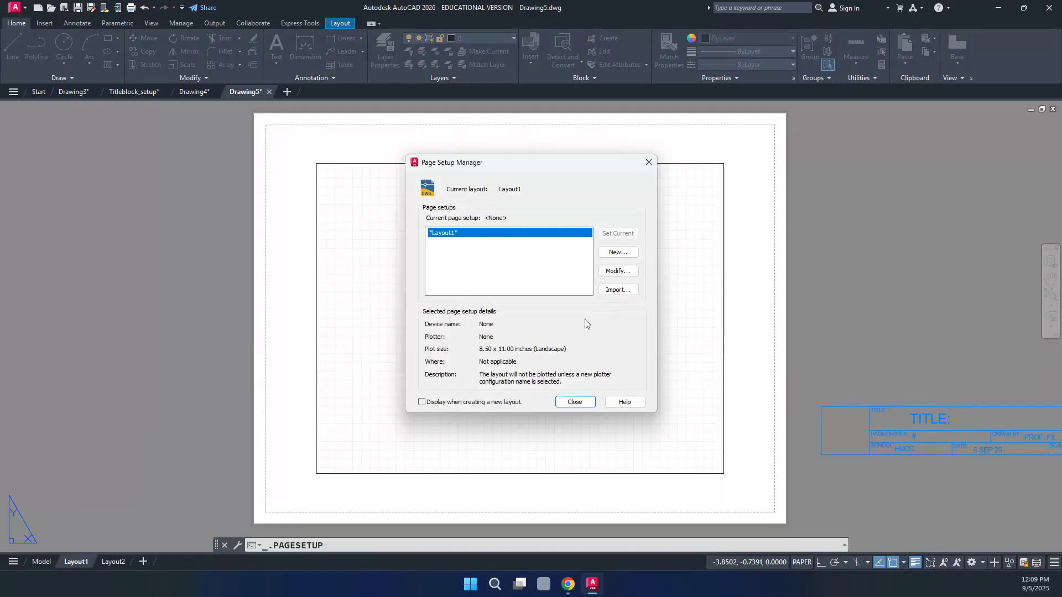
left_click(618, 271)
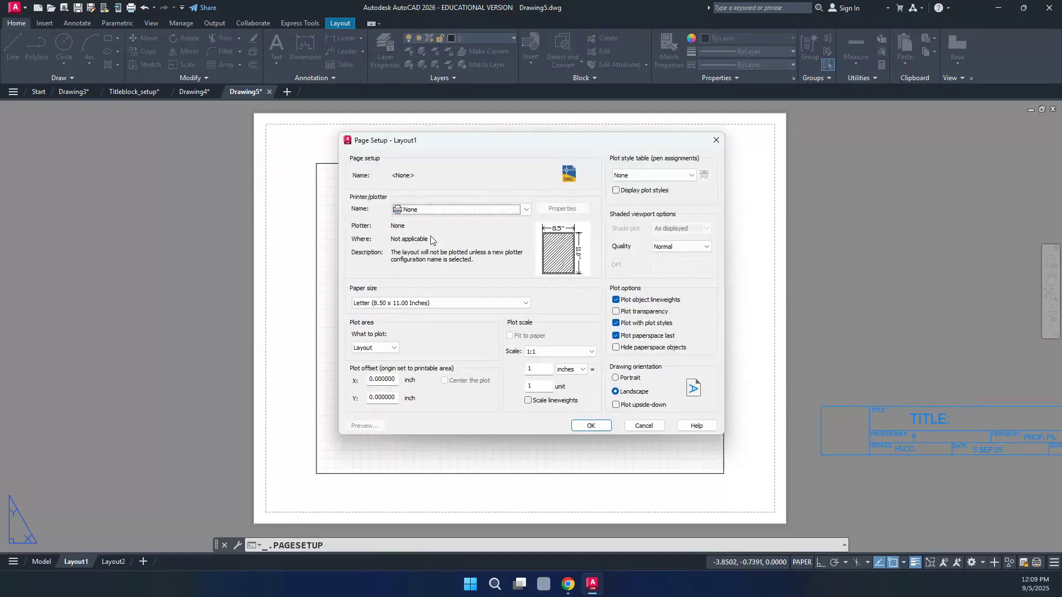
left_click(525, 210)
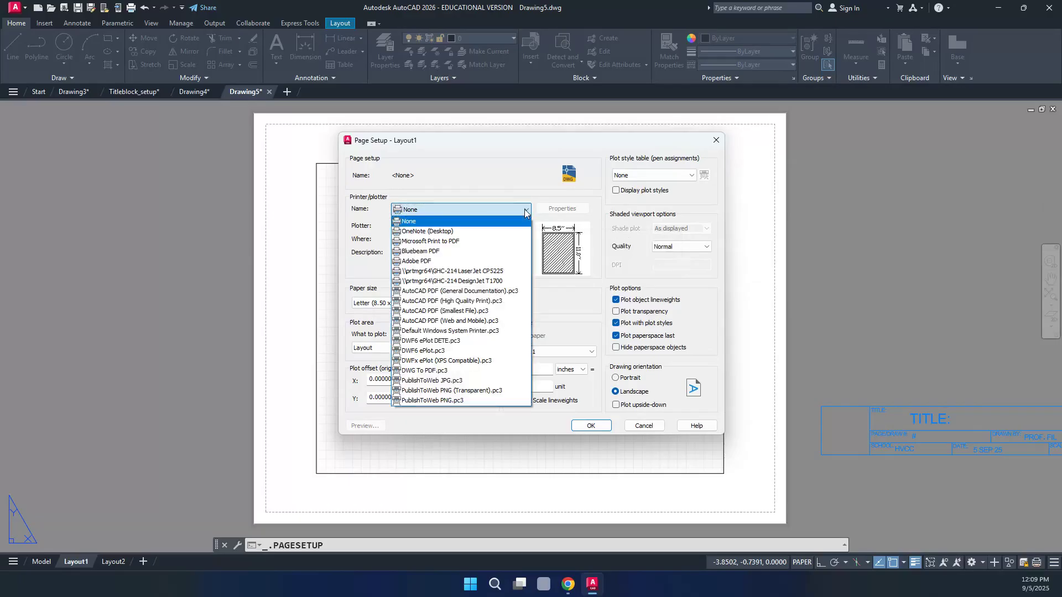
left_click(478, 272)
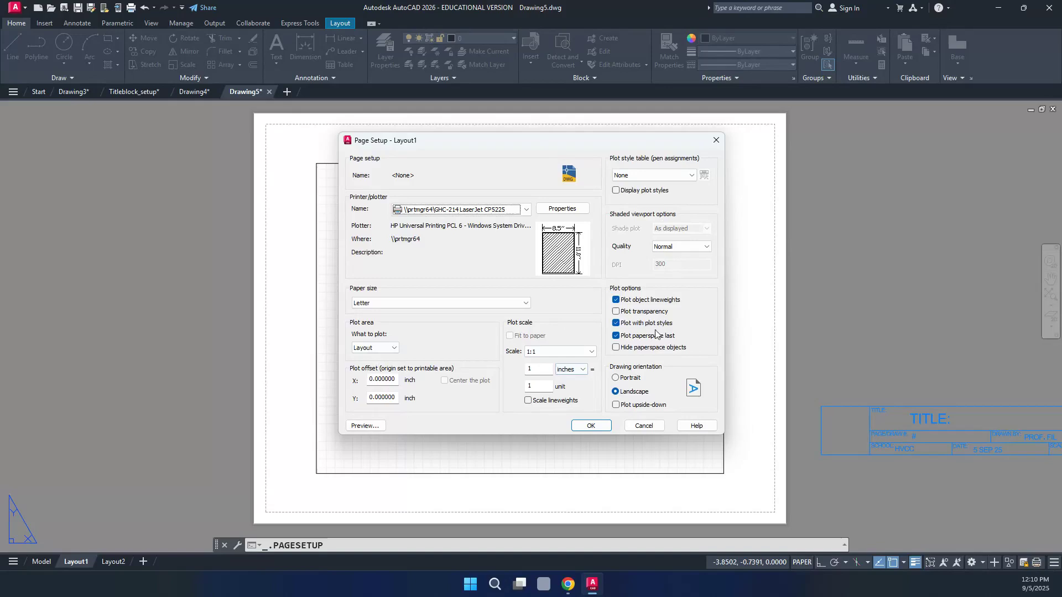
left_click(690, 176)
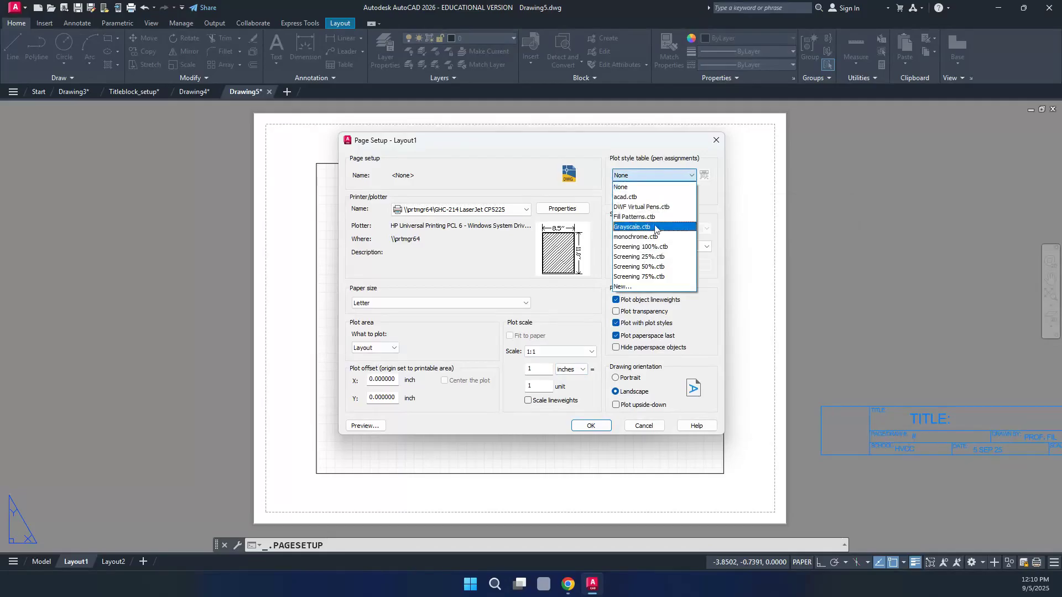
left_click(648, 237)
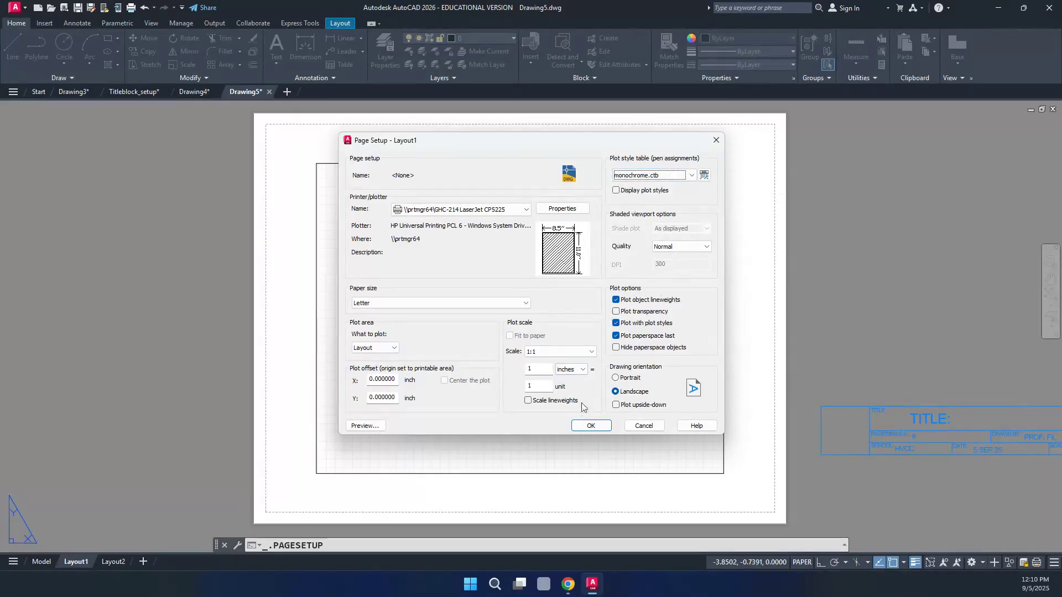
left_click(589, 426)
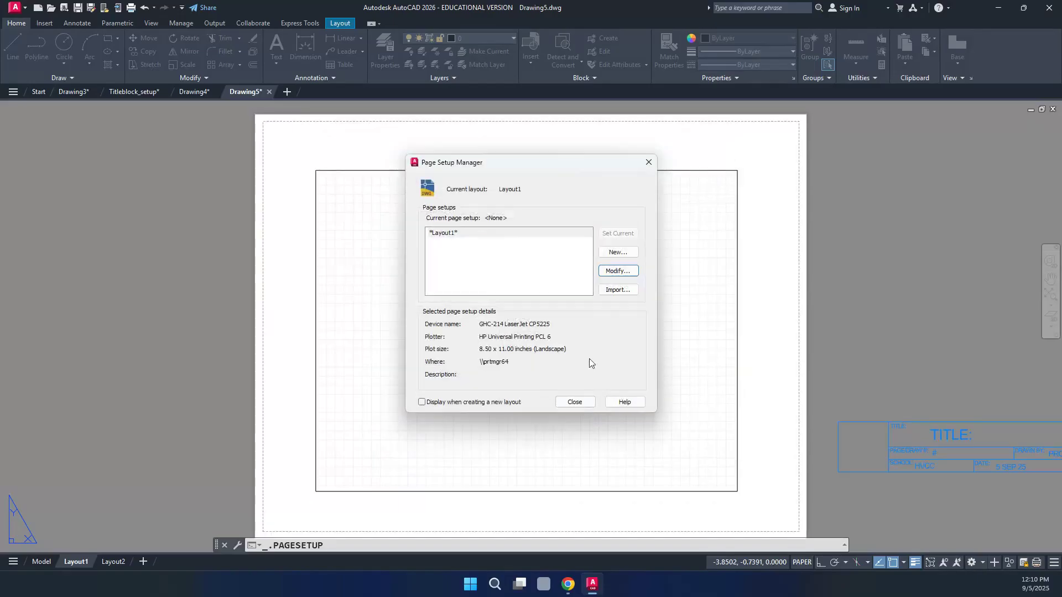
Close the Page Setup Manager and move the viewport onto the VP layer
left_click(582, 403)
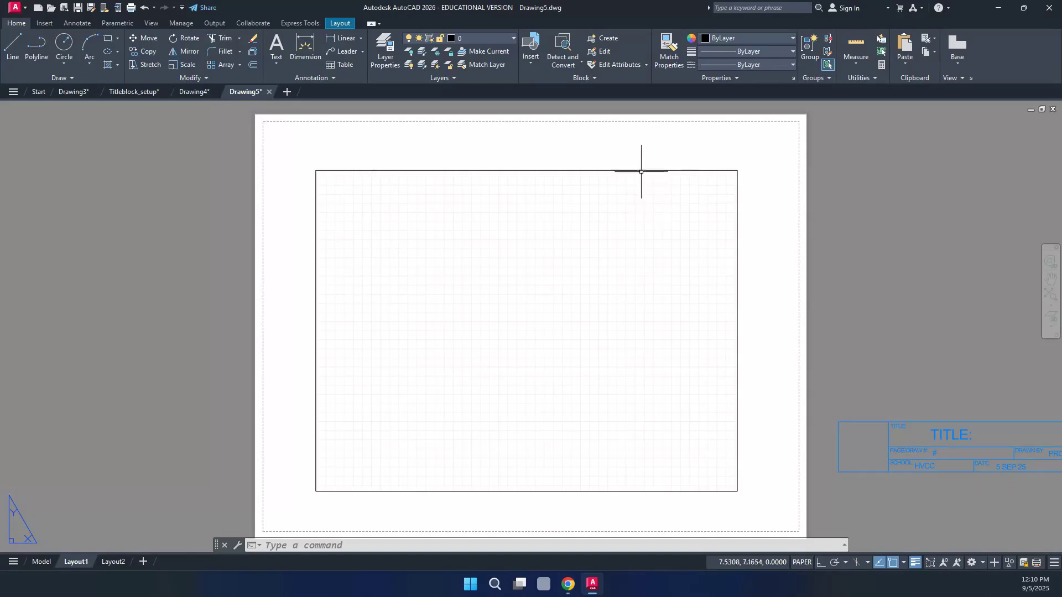
mouse_move(640, 170)
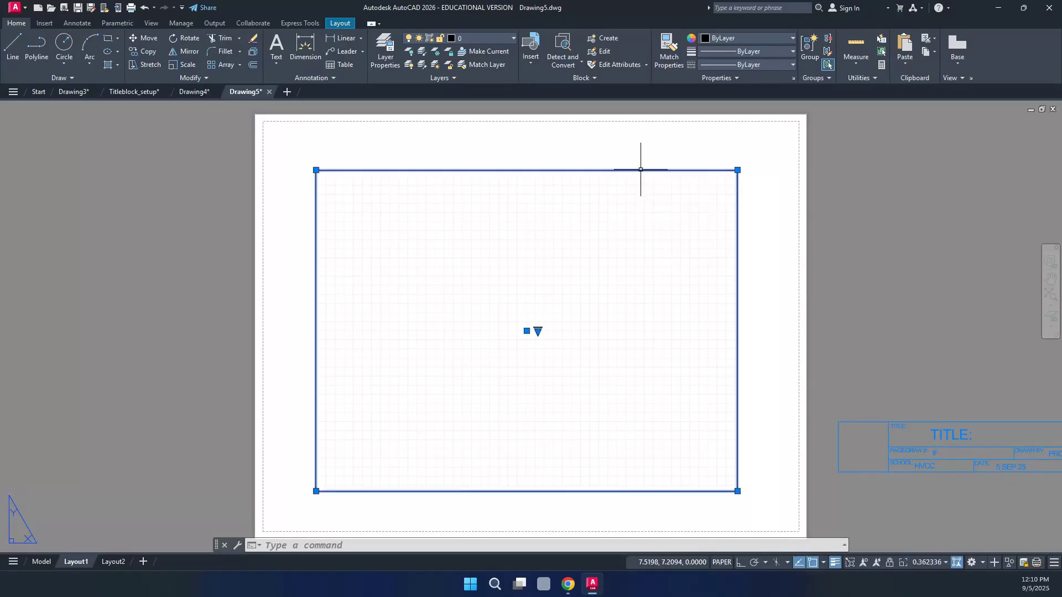
left_click(640, 170)
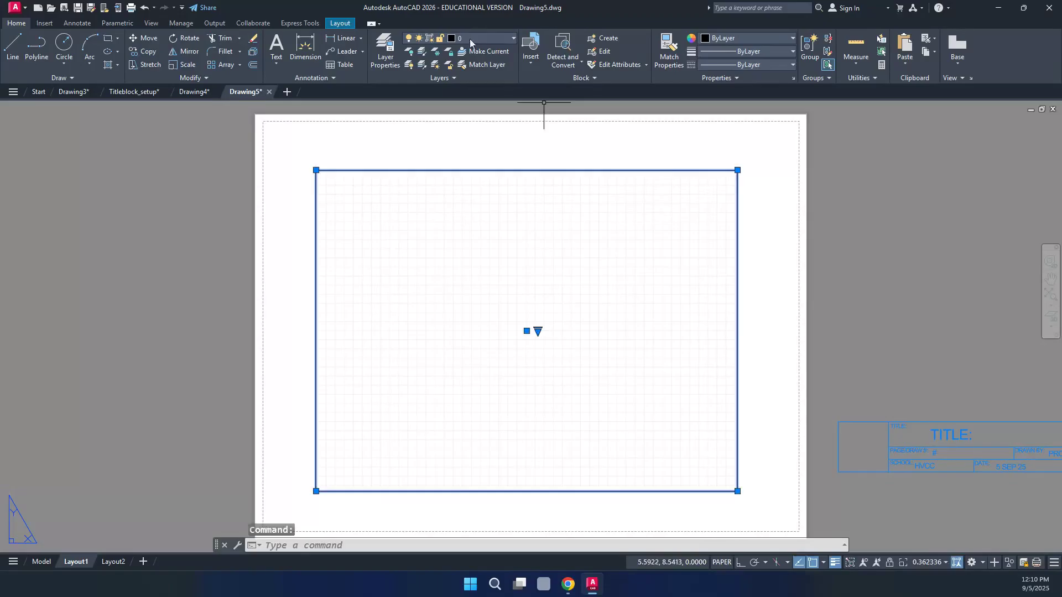
left_click(492, 38)
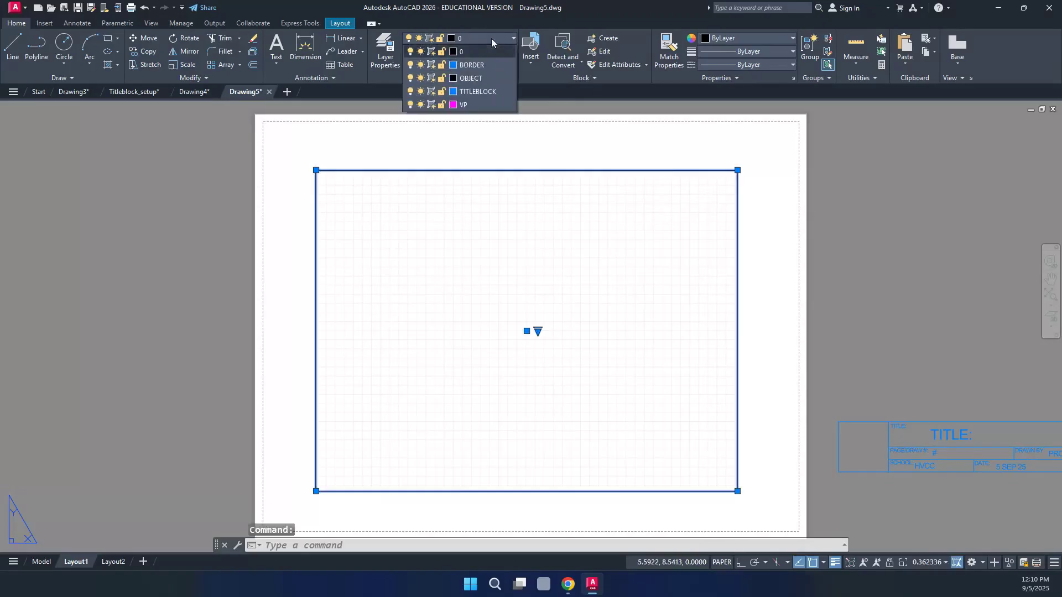
left_click(476, 106)
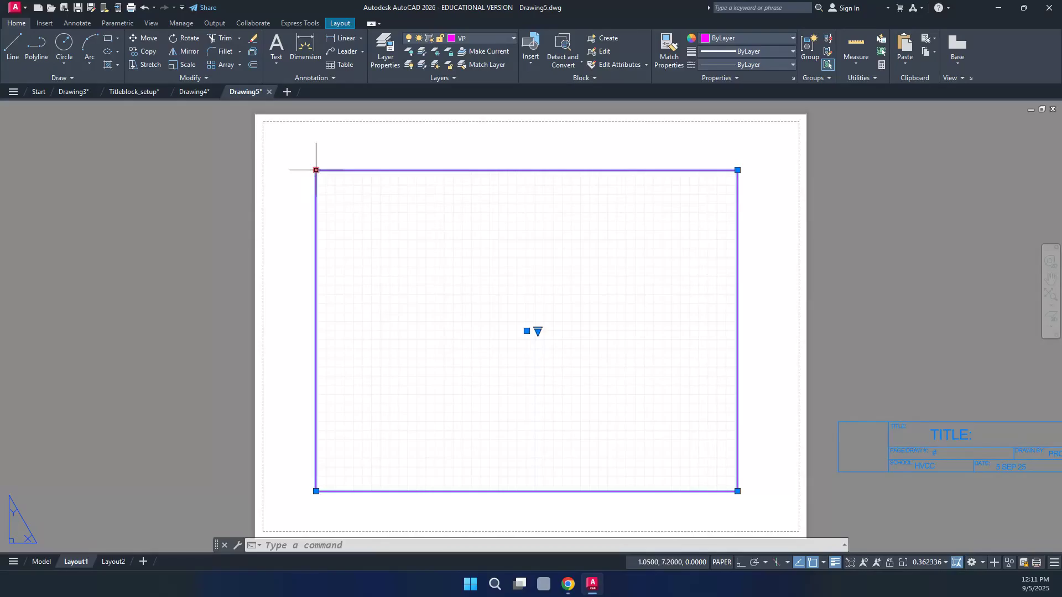
Stretch the viewport's top-left and bottom-right corners out toward the sheet corners
left_click(316, 170)
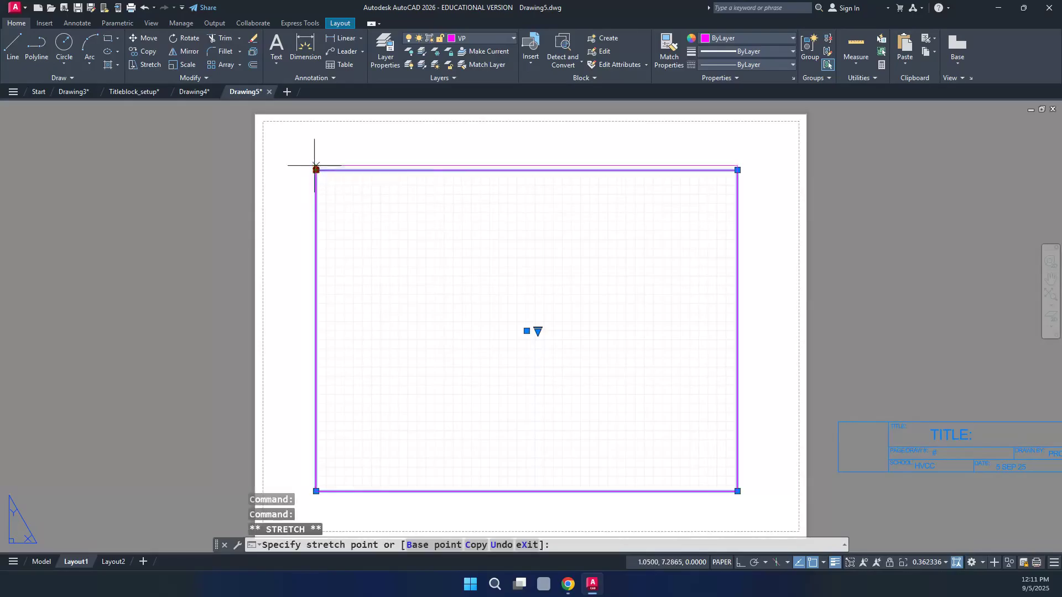
left_click(278, 137)
left_click(277, 136)
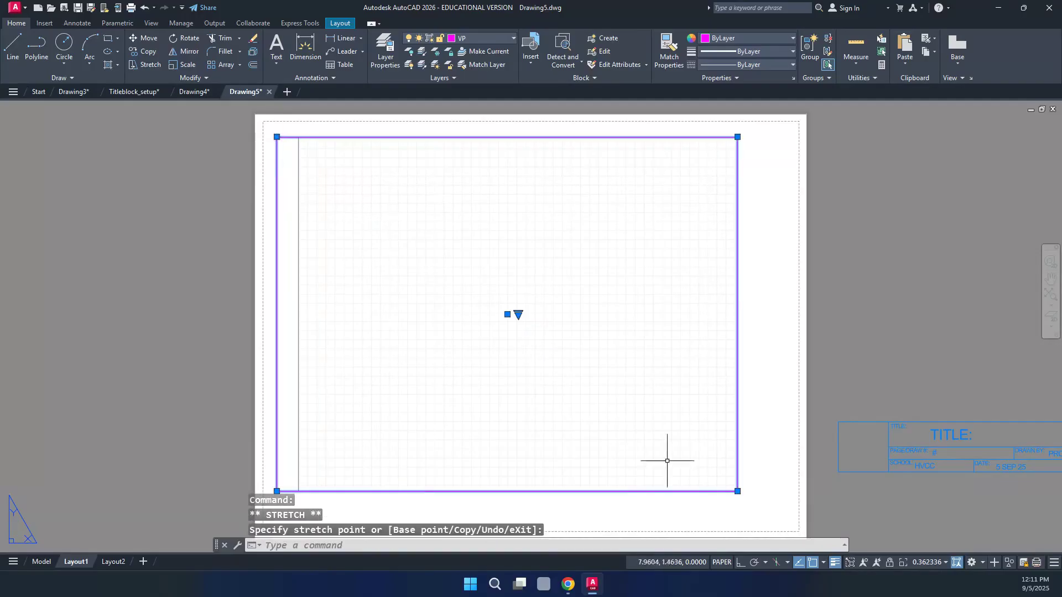
left_click(737, 492)
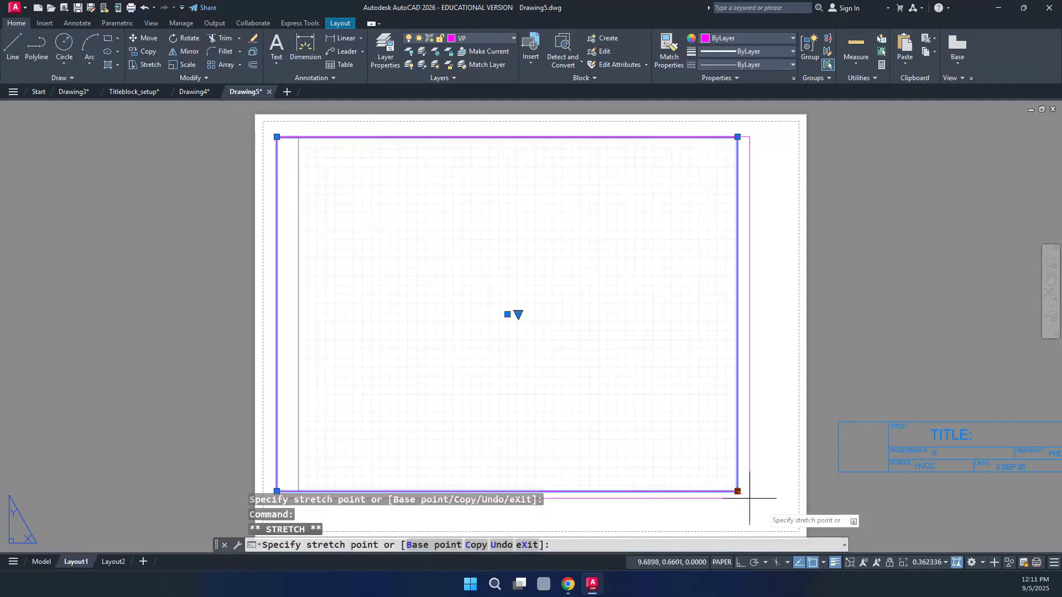
left_click(784, 520)
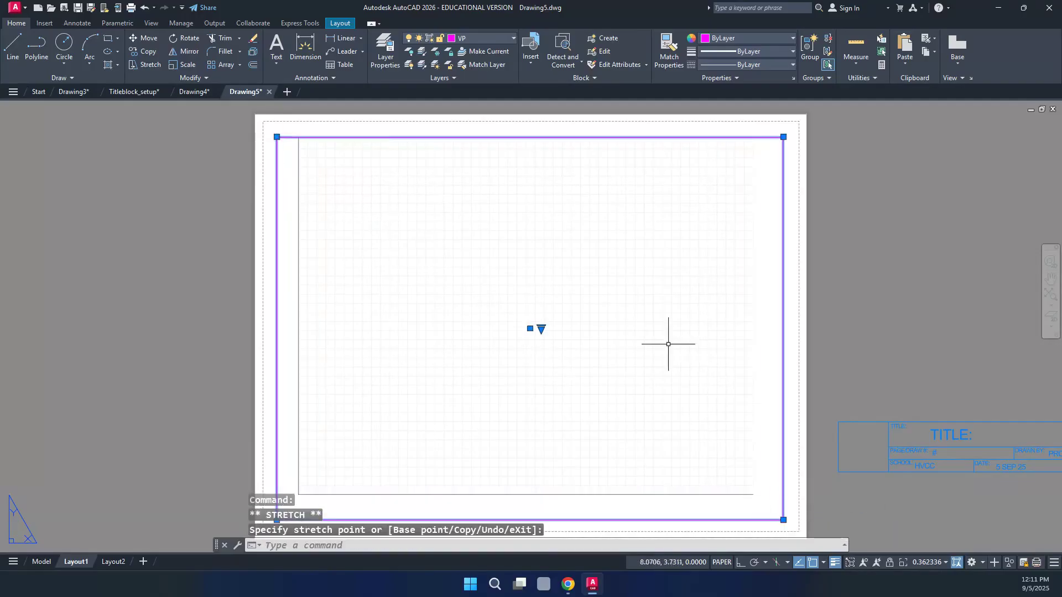
key("Escape")
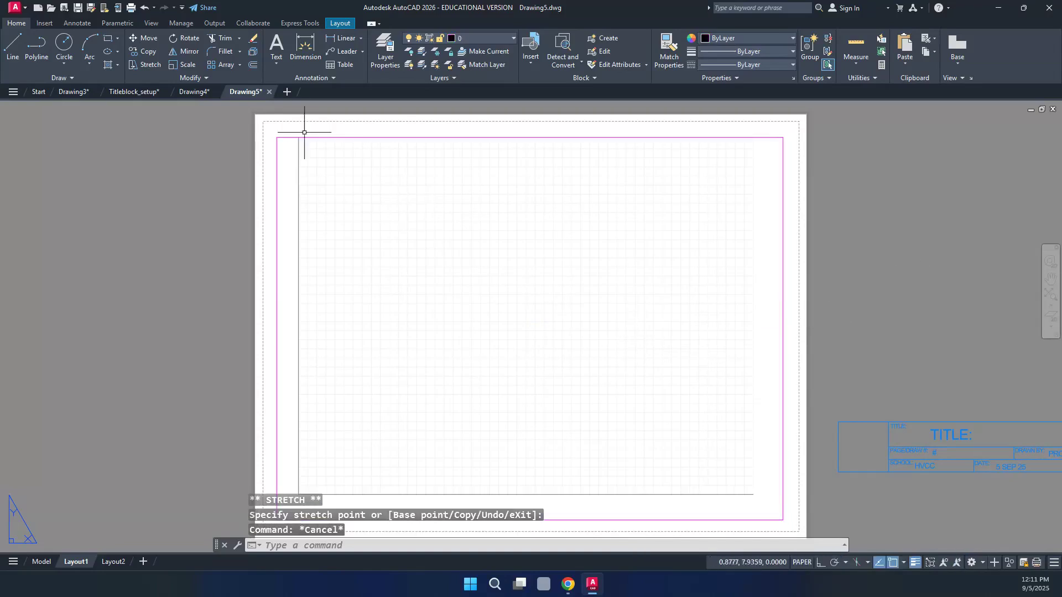
scroll(258, 129, "up", 5)
Make BORDER the current layer
scroll(258, 129, "up", 2)
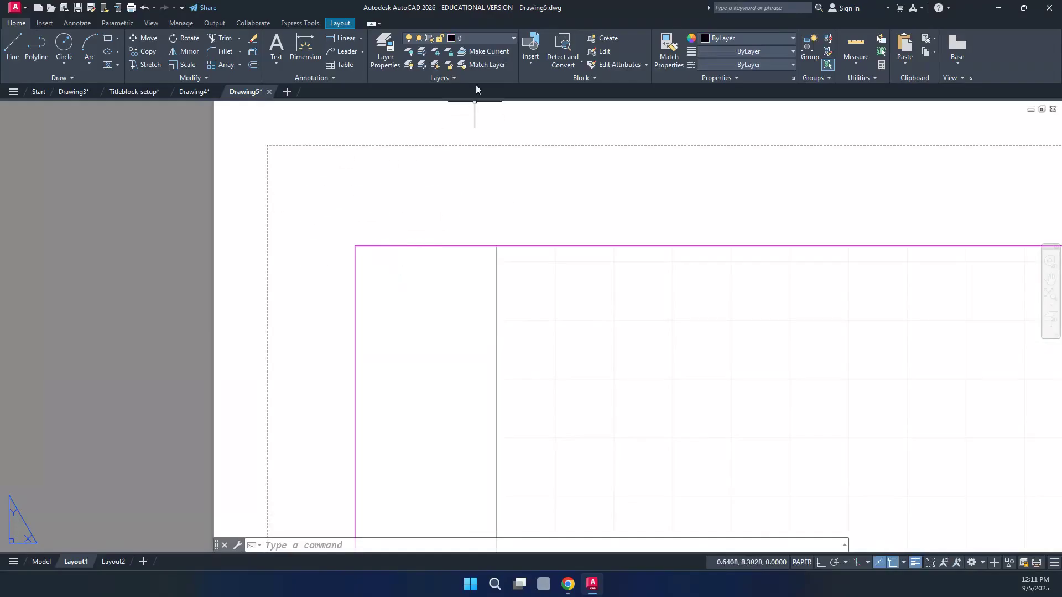
left_click(482, 38)
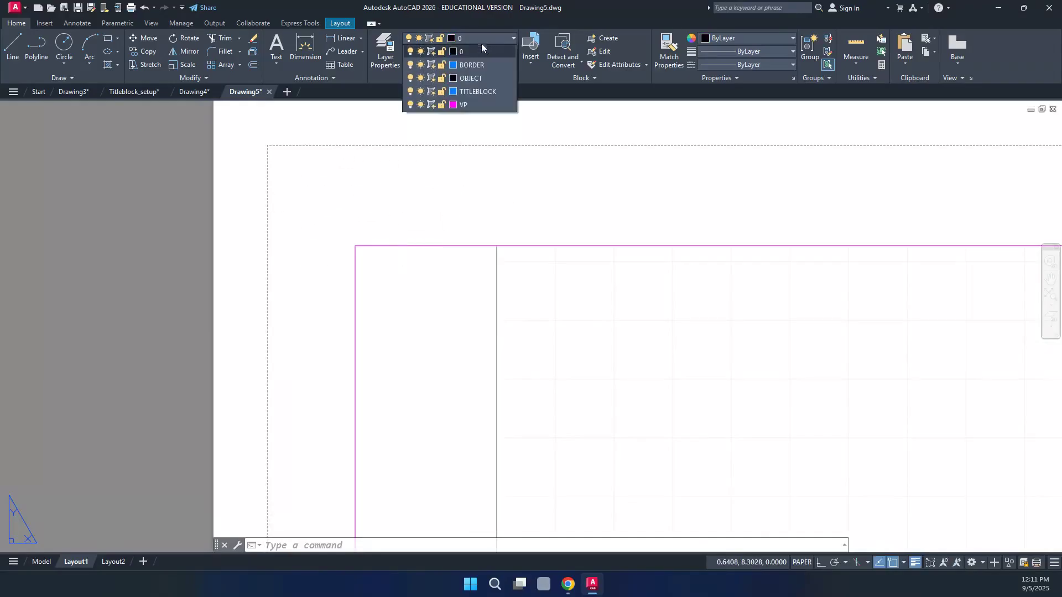
left_click(474, 64)
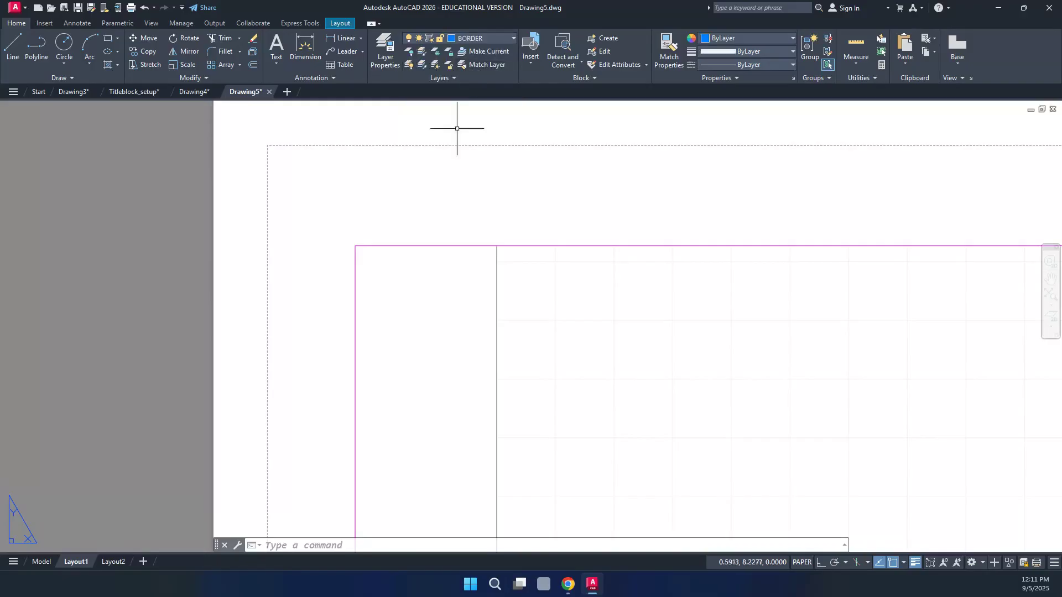
Draw a rectangle from near the sheet's top-left to its bottom-right printable corner
left_click(108, 40)
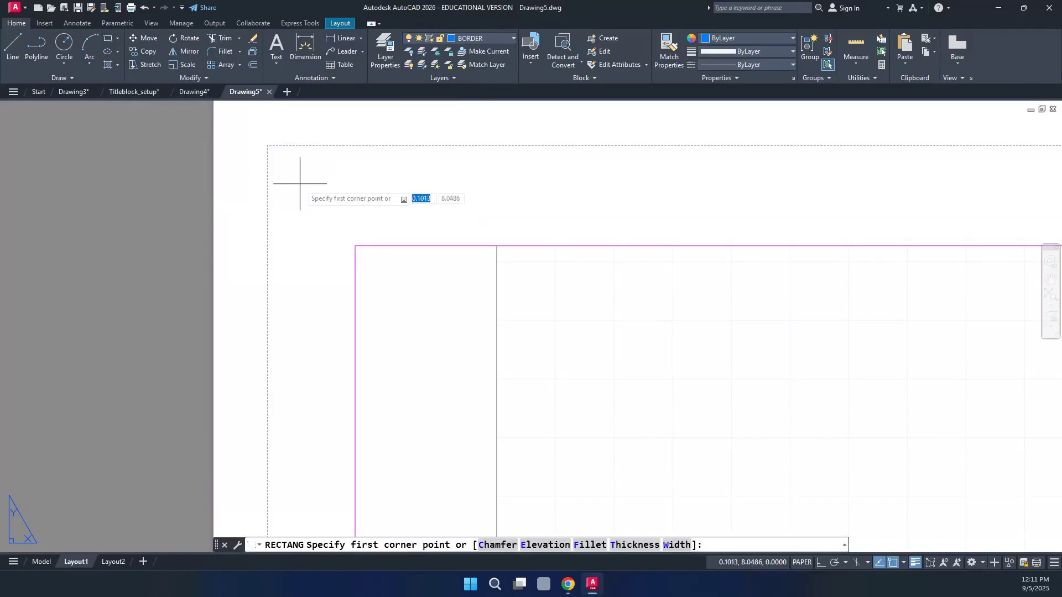
left_click(301, 186)
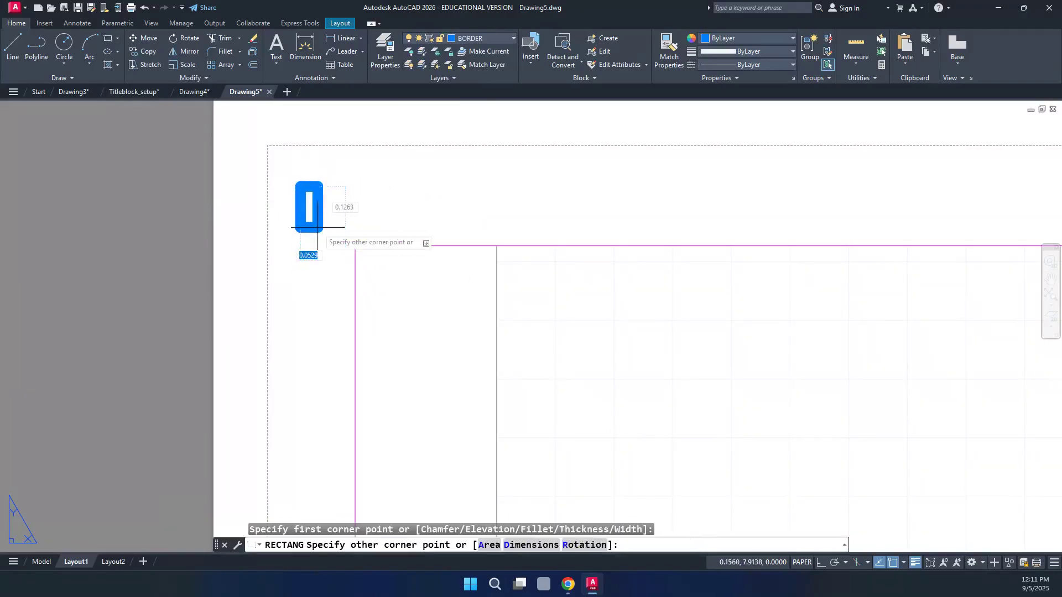
scroll(281, 198, "down", 1)
scroll(281, 198, "down", 1)
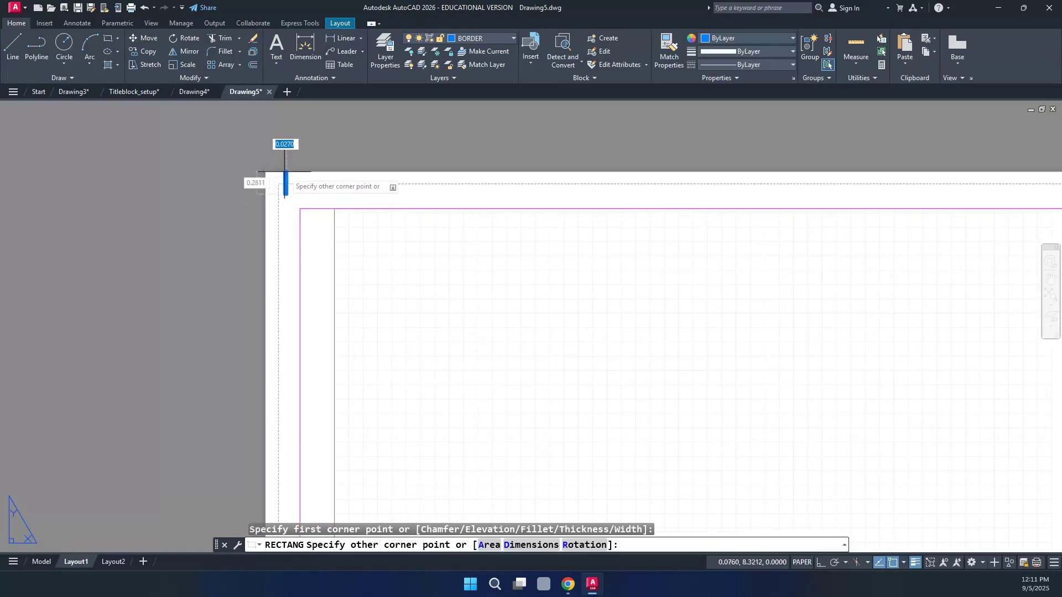
scroll(283, 166, "down", 2)
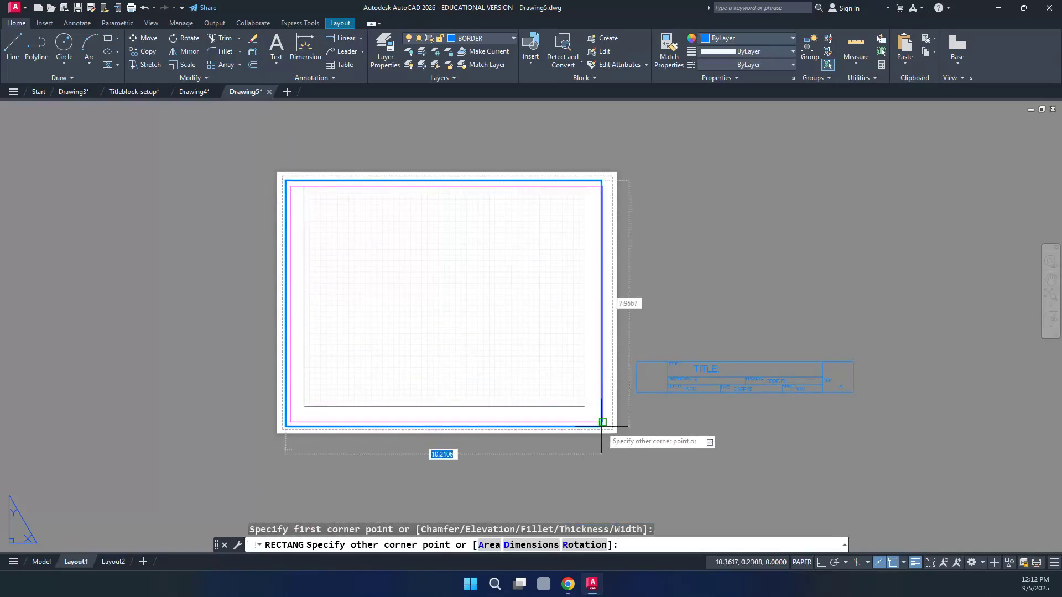
scroll(602, 422, "up", 2)
scroll(600, 421, "up", 3)
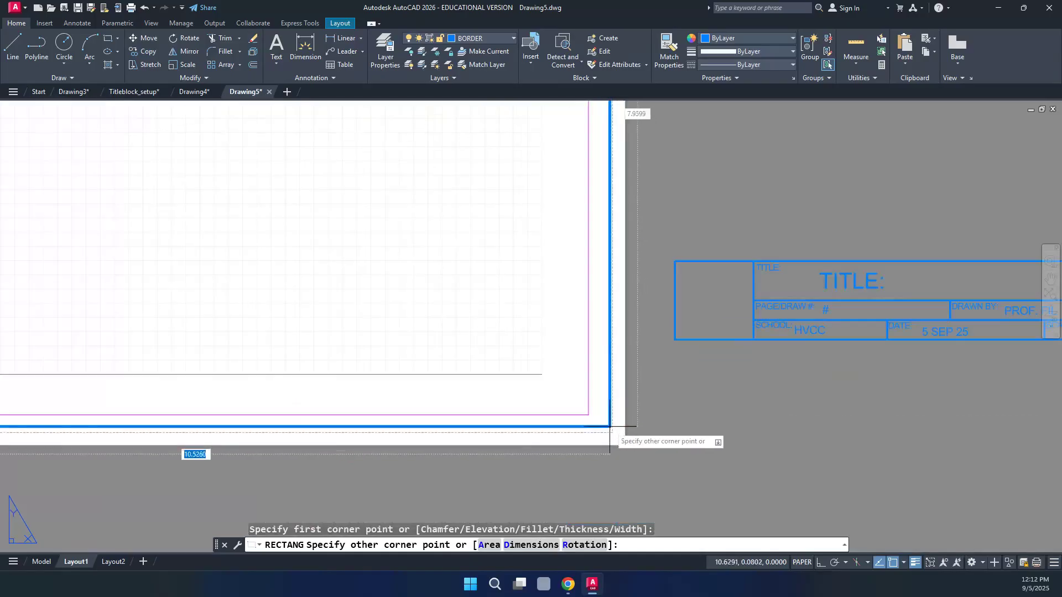
scroll(606, 434, "up", 3)
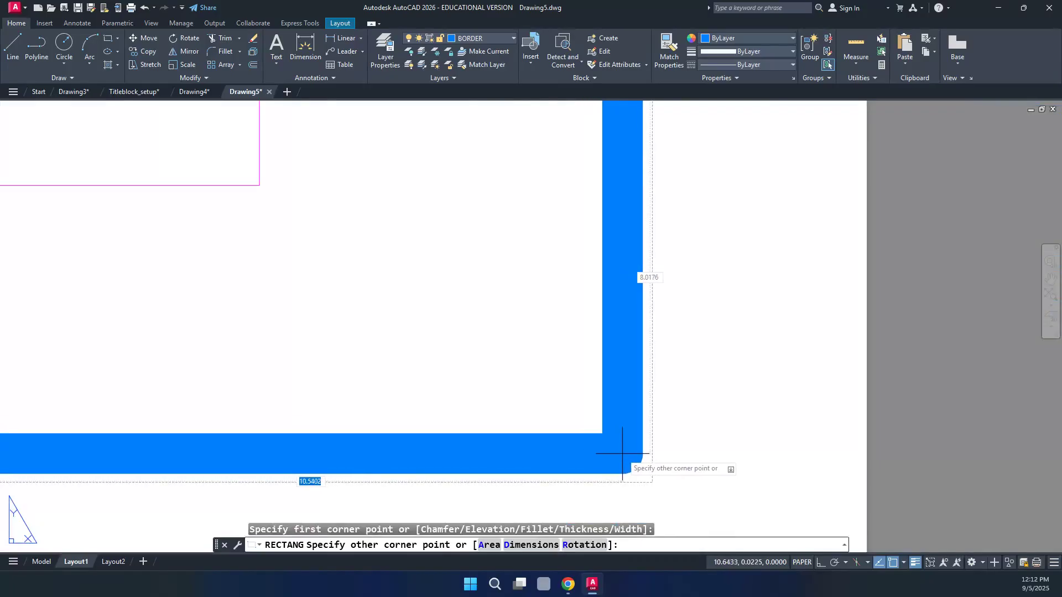
left_click(622, 454)
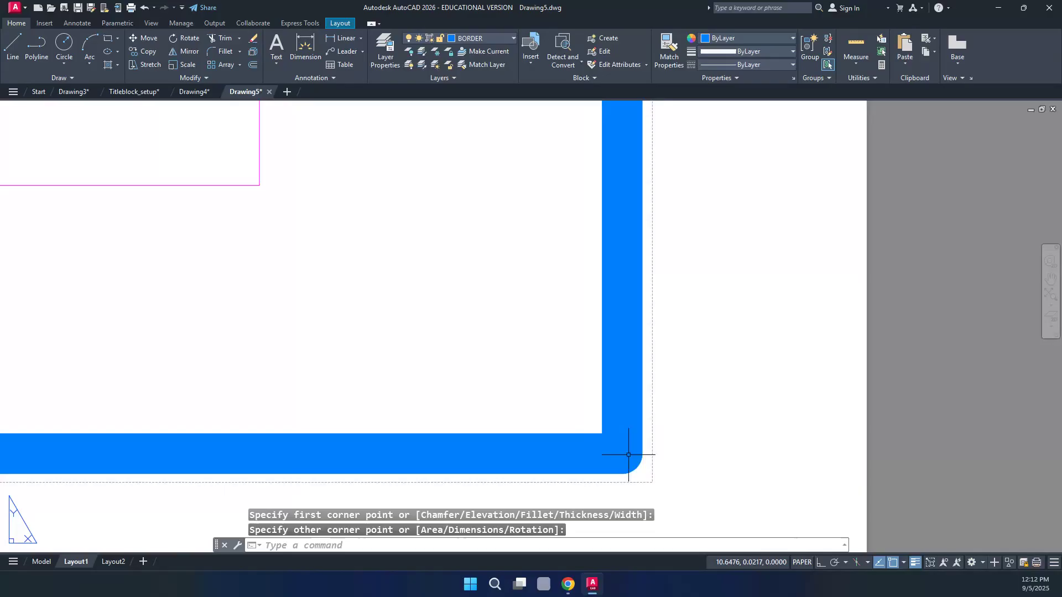
scroll(703, 446, "down", 2)
scroll(704, 449, "down", 4)
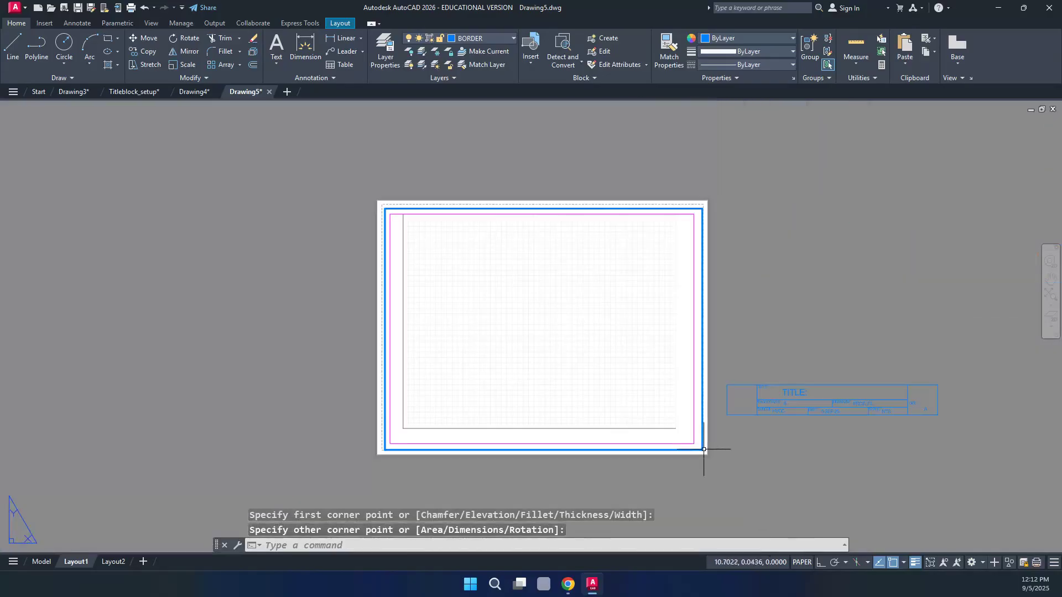
scroll(378, 199, "up", 5)
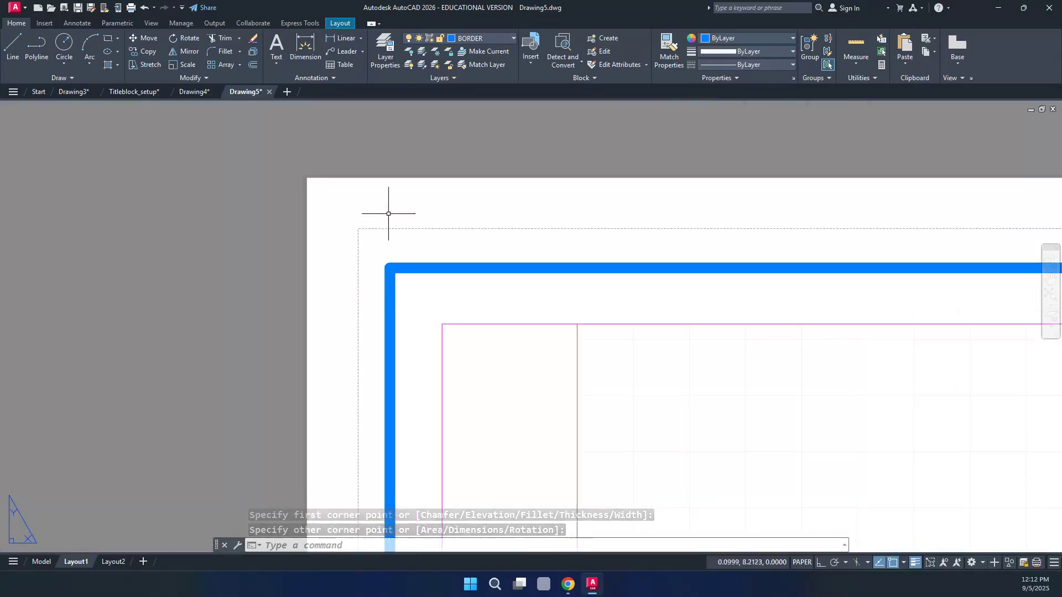
scroll(359, 212, "down", 1)
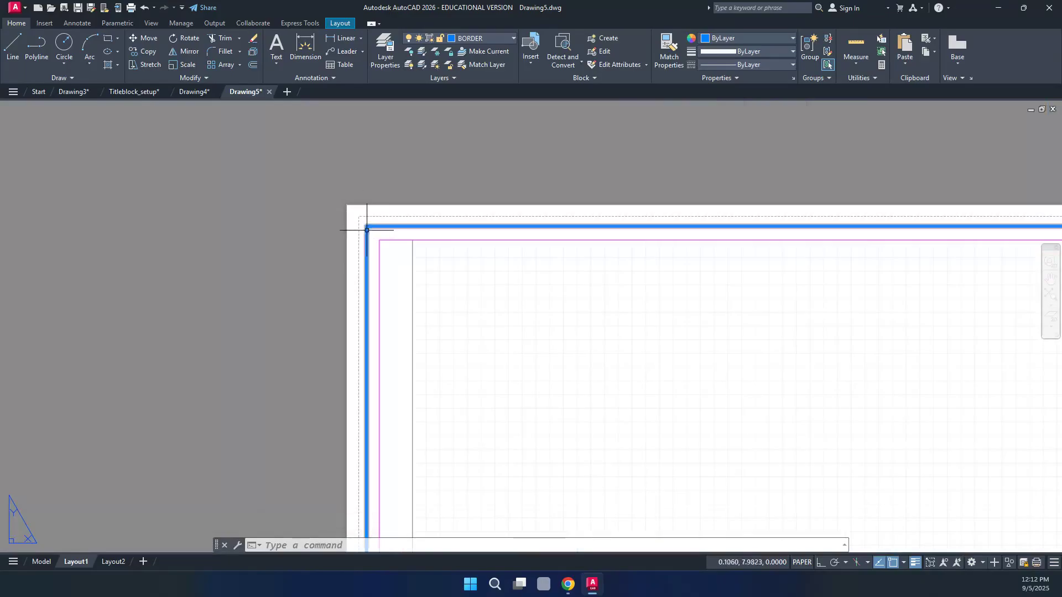
scroll(305, 211, "down", 6)
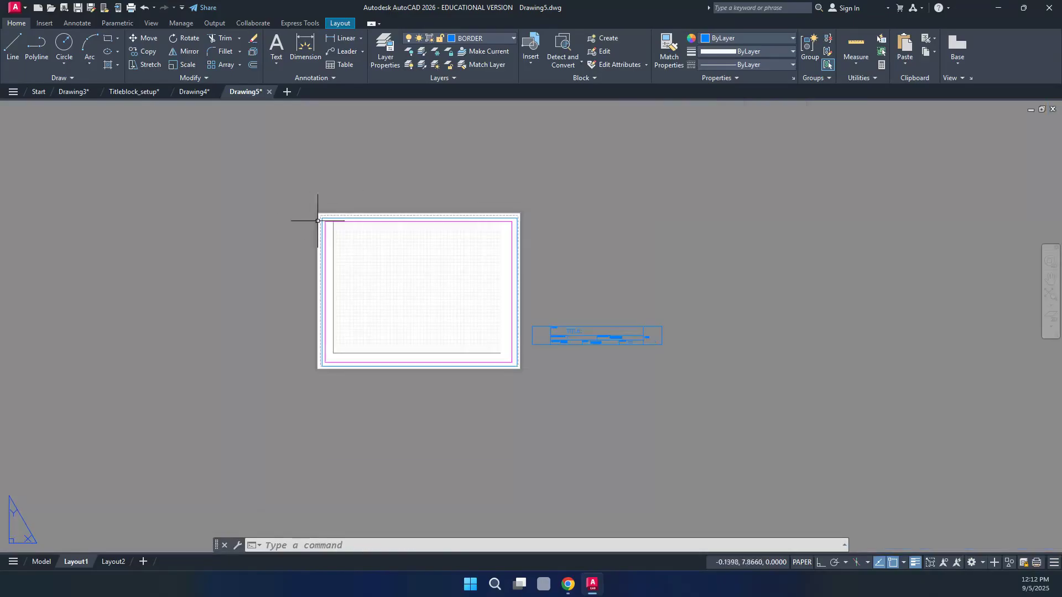
scroll(317, 220, "up", 2)
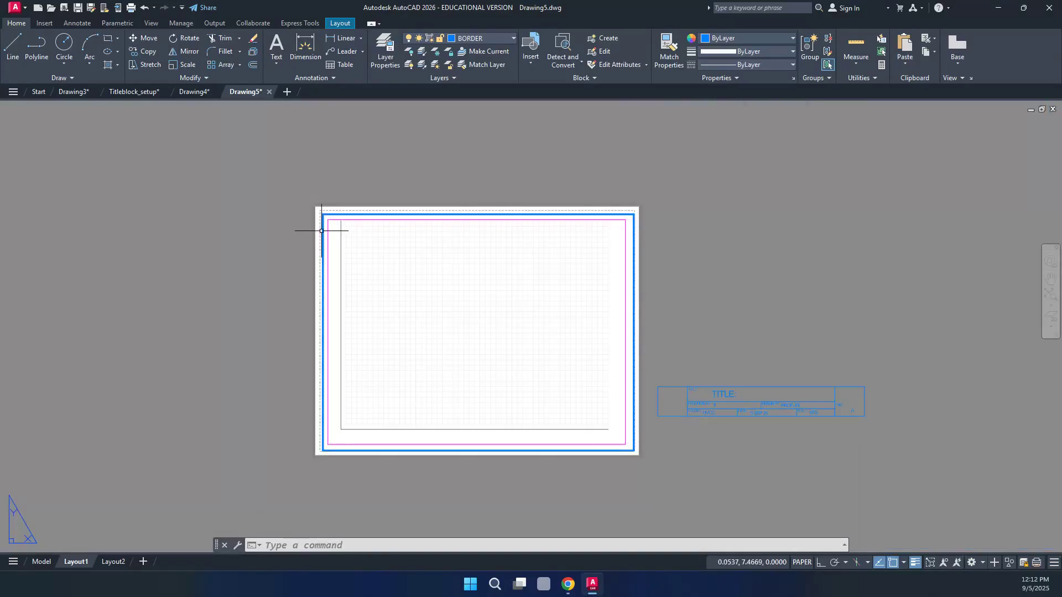
mouse_move(329, 233)
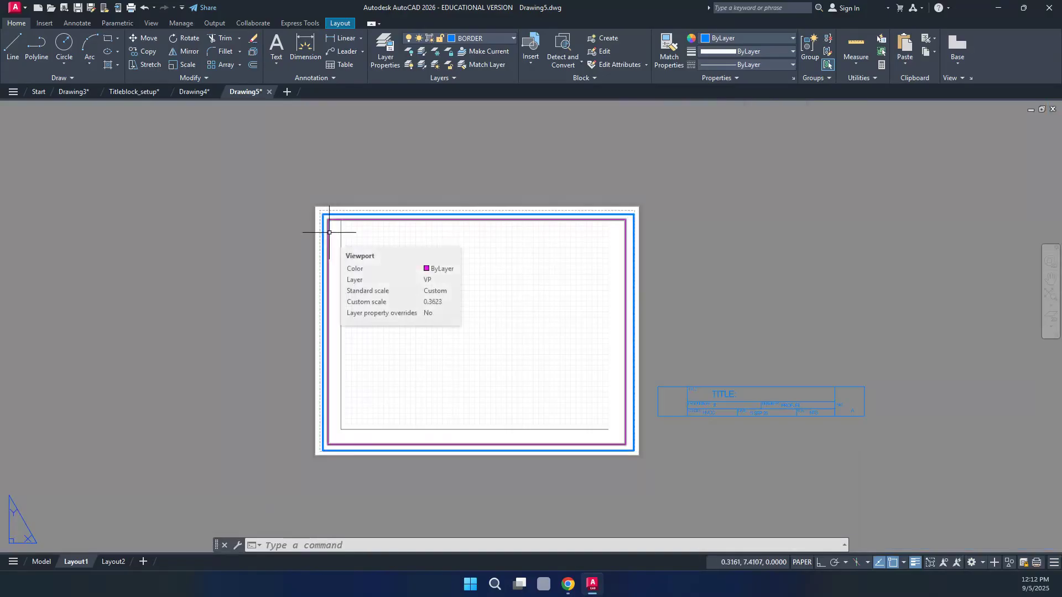
scroll(317, 203, "up", 10)
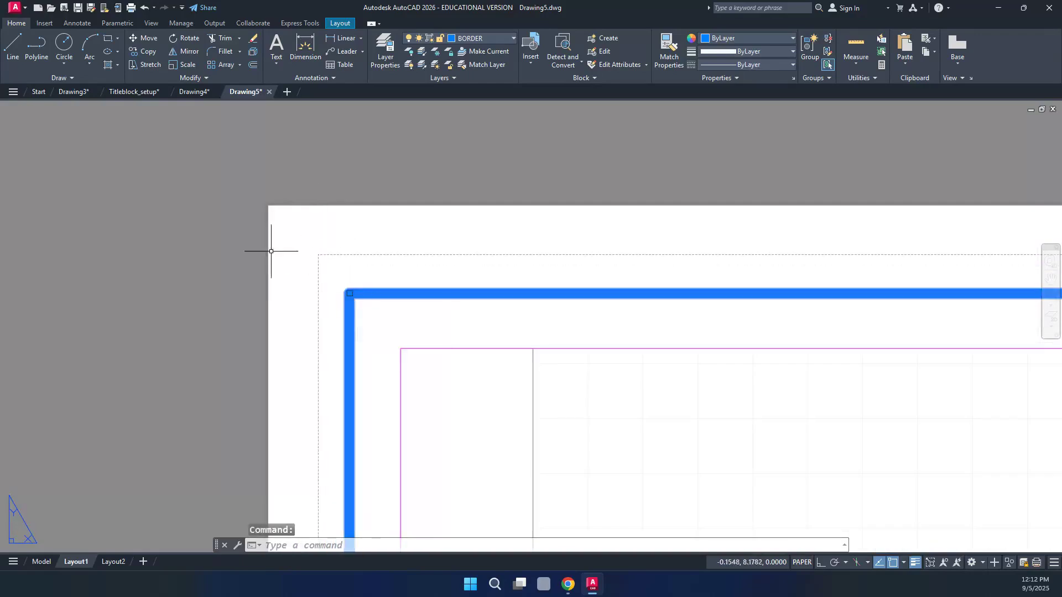
scroll(271, 244, "down", 5)
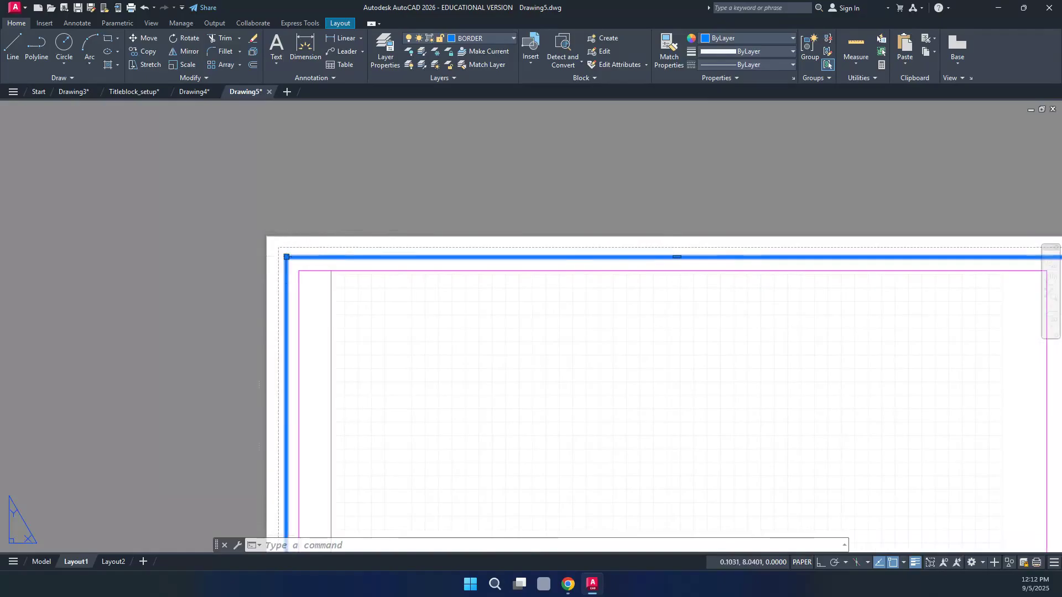
Stretch the border's top edge straight upward with ortho mode on
left_click(286, 256)
scroll(348, 177, "down", 4)
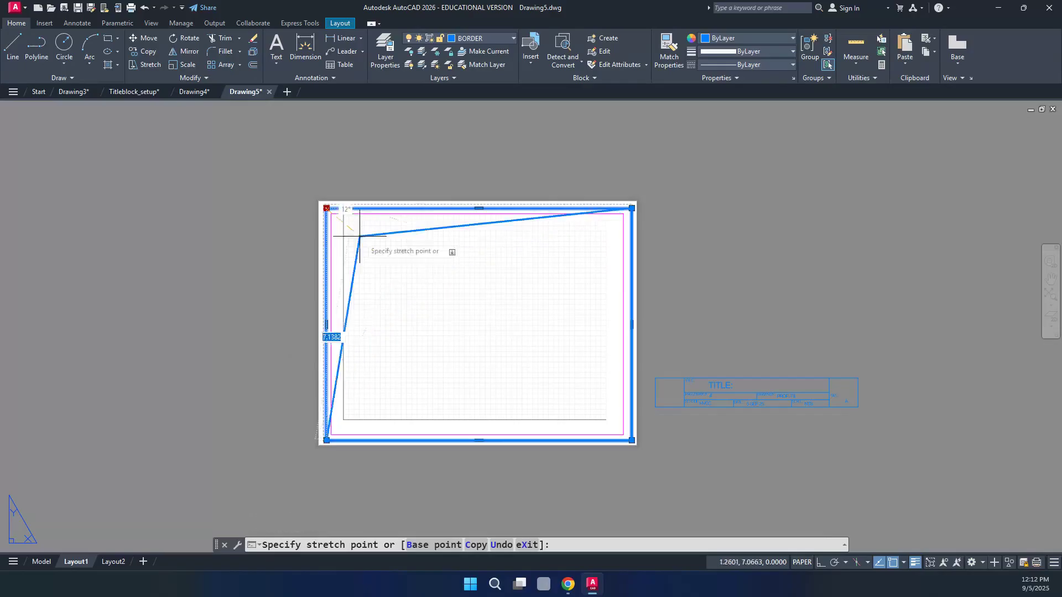
key("Down")
key("Escape")
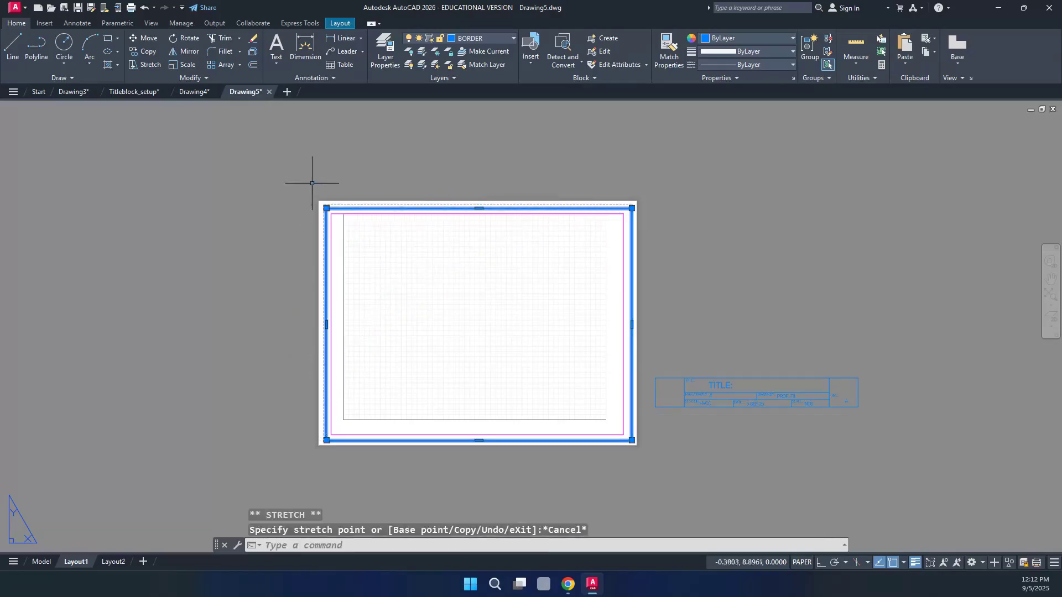
left_click(480, 209)
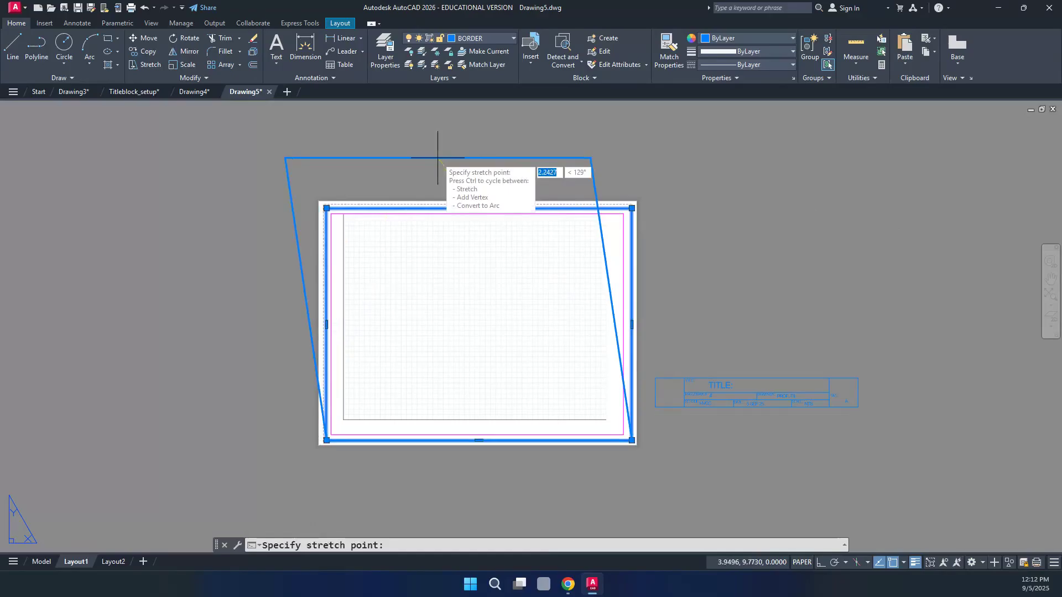
key("F8")
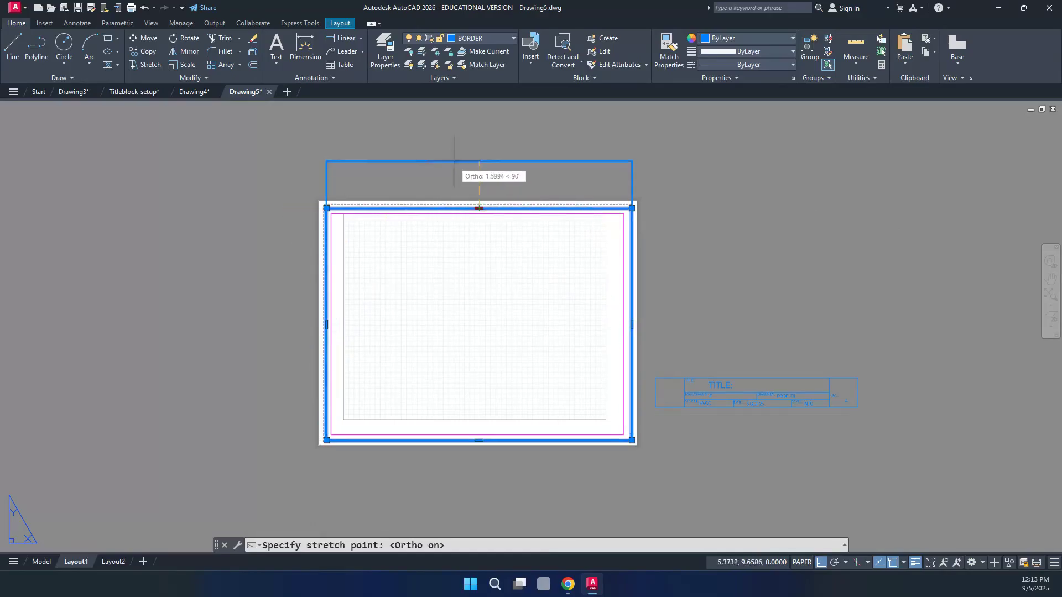
scroll(474, 180, "up", 4)
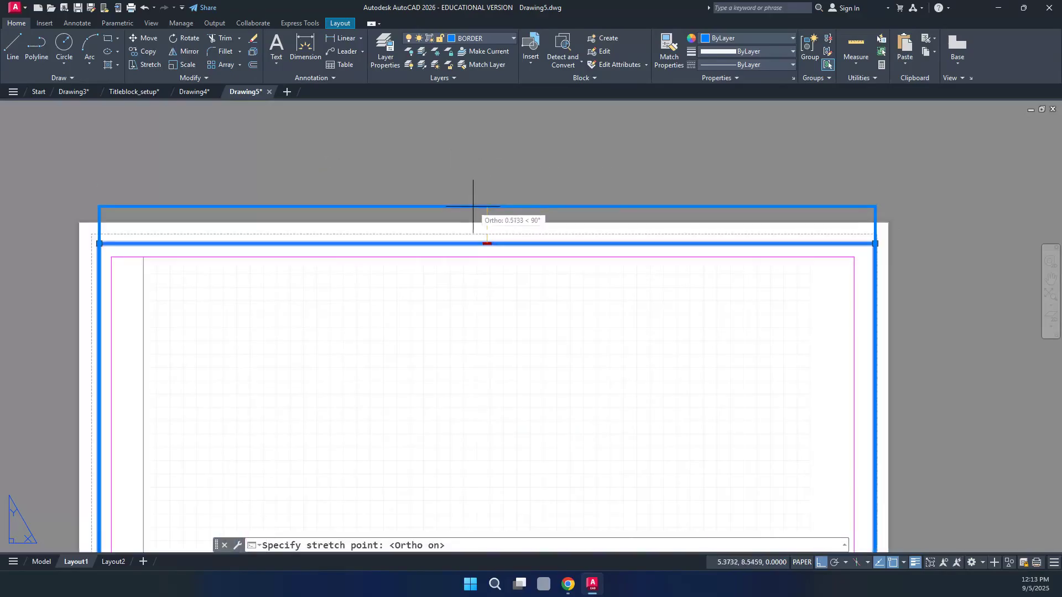
scroll(487, 210, "up", 4)
scroll(486, 246, "up", 5)
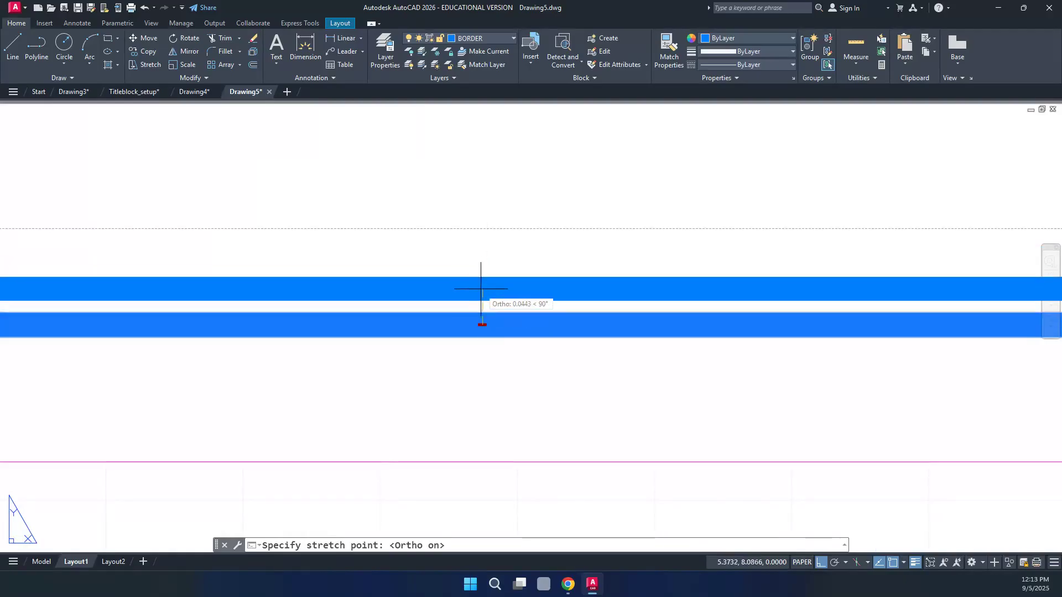
left_click(482, 260)
Stretch the border's left edge further left toward the paper edge
scroll(486, 230, "down", 6)
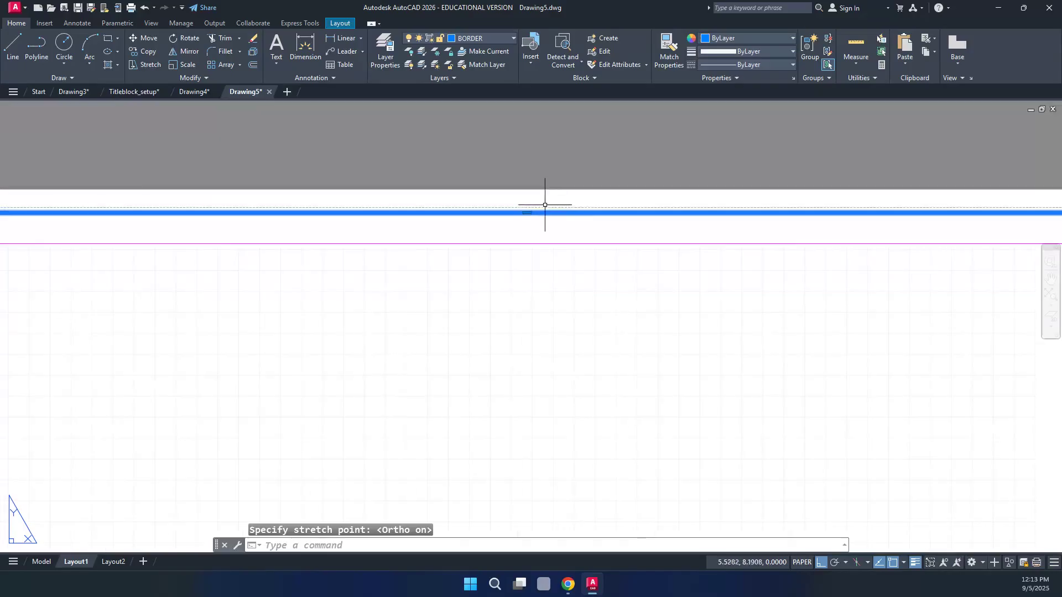
scroll(415, 332, "up", 8)
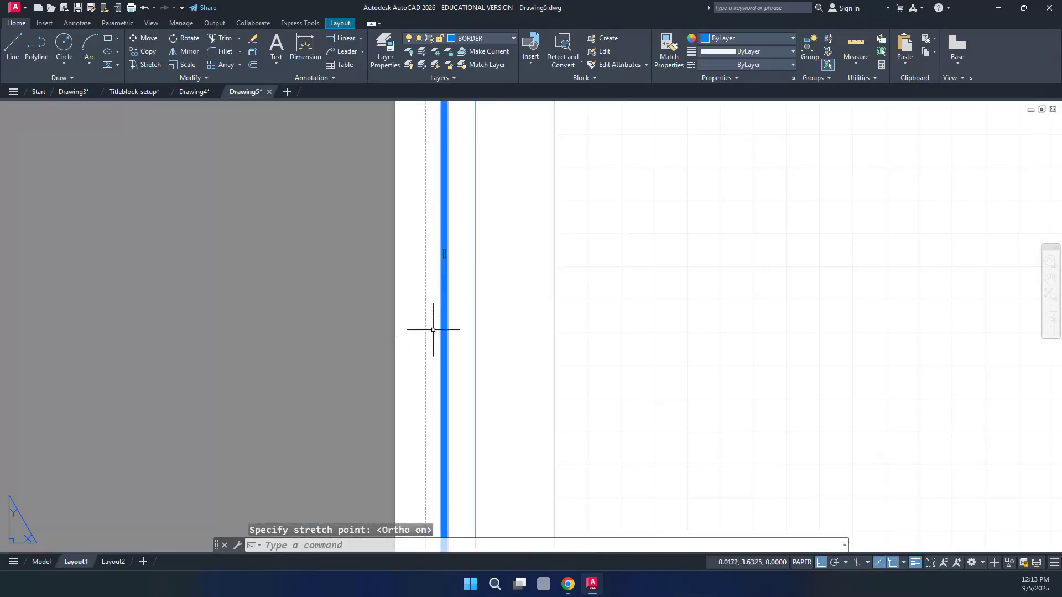
left_click(444, 253)
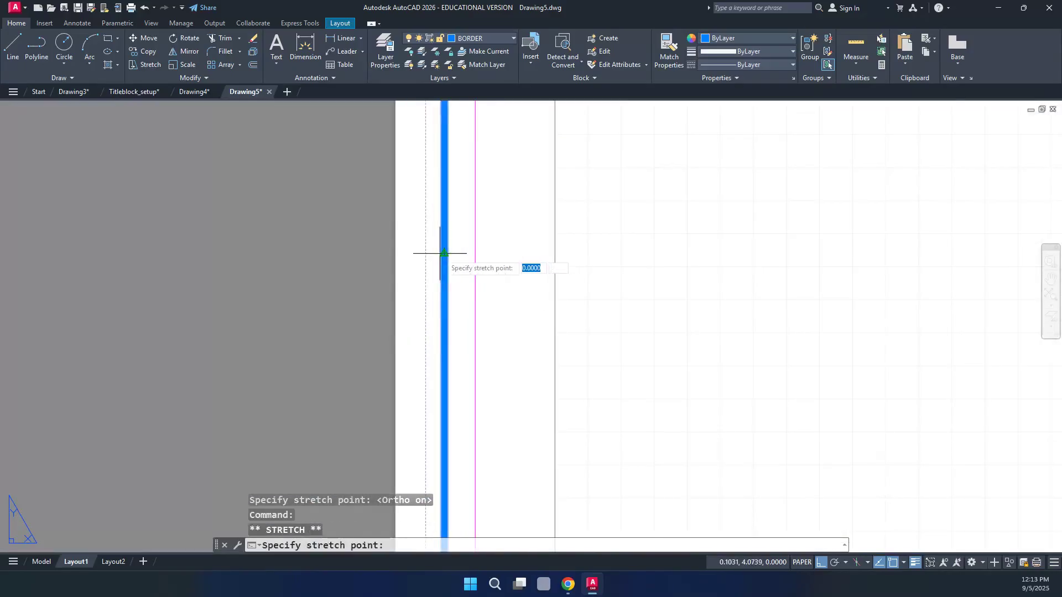
left_click(432, 253)
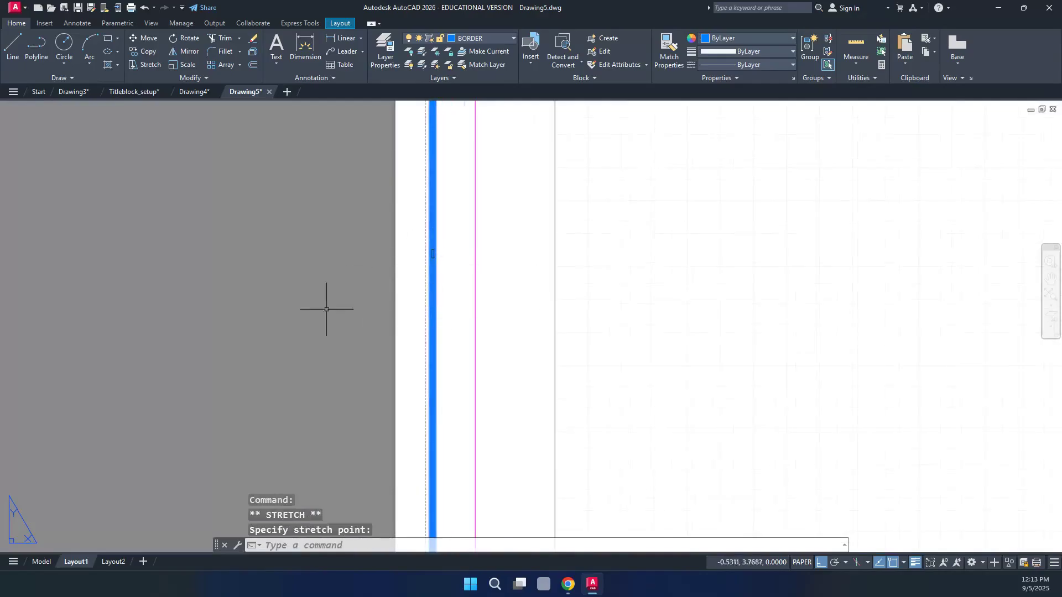
scroll(366, 307, "down", 6)
scroll(279, 264, "up", 2)
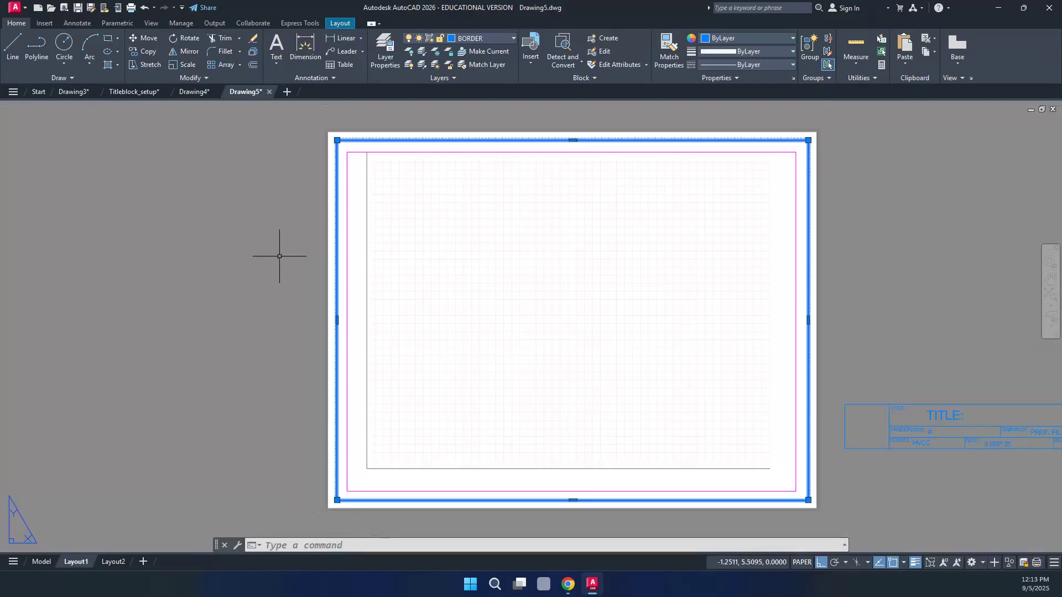
key("Escape")
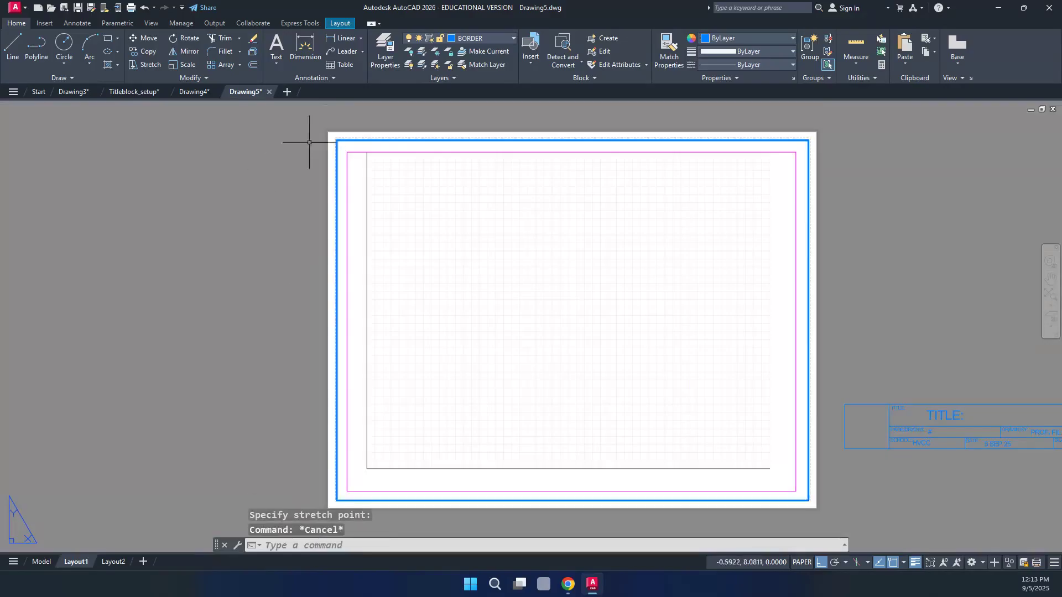
Turn Ortho off and stretch the viewport's top-left corner to the border's inner top-left corner
left_click(353, 151)
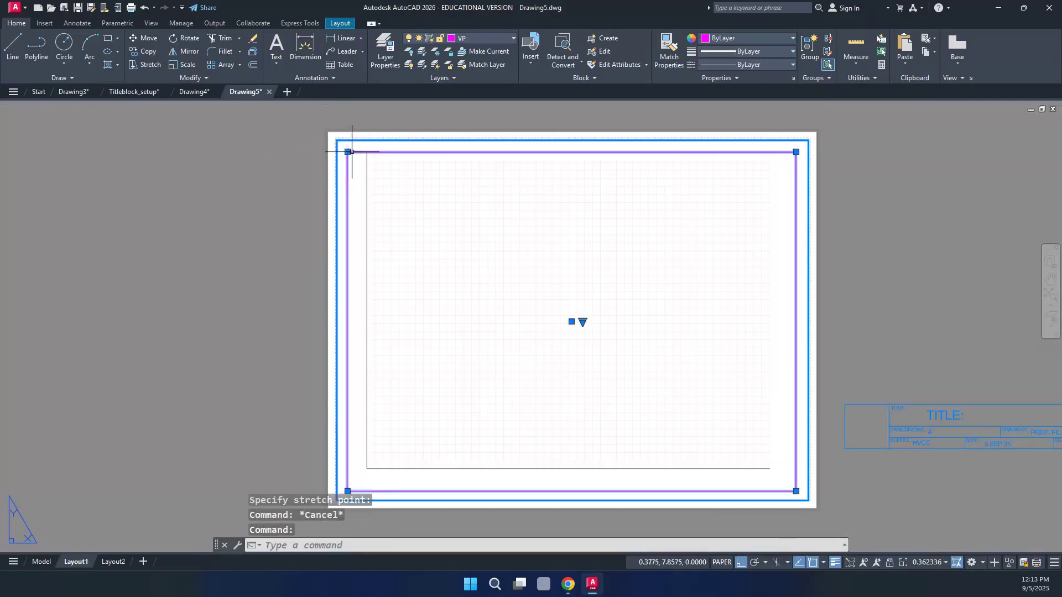
left_click(347, 152)
scroll(348, 151, "up", 5)
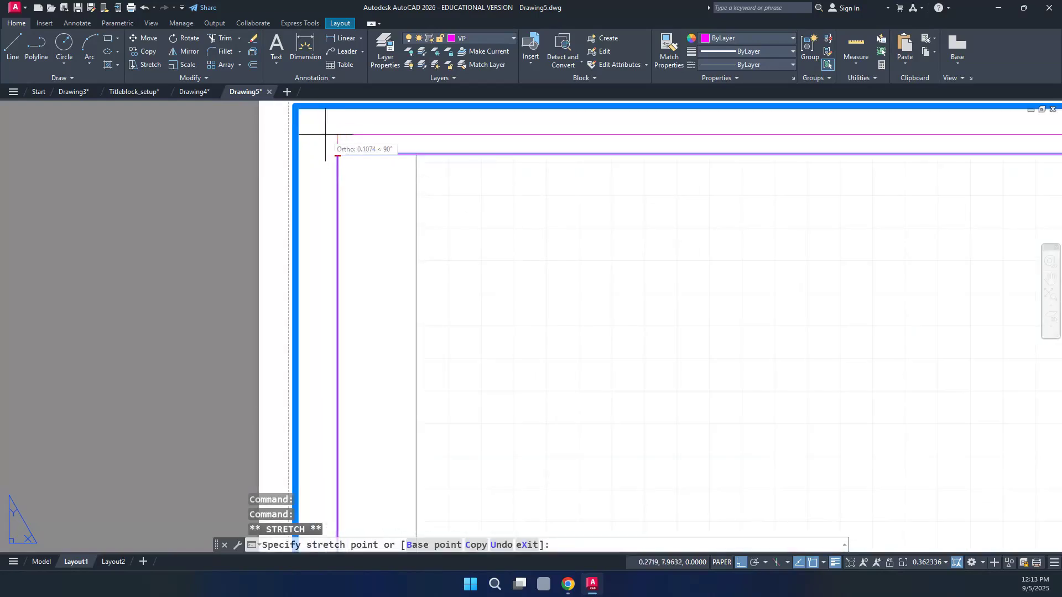
key("F8")
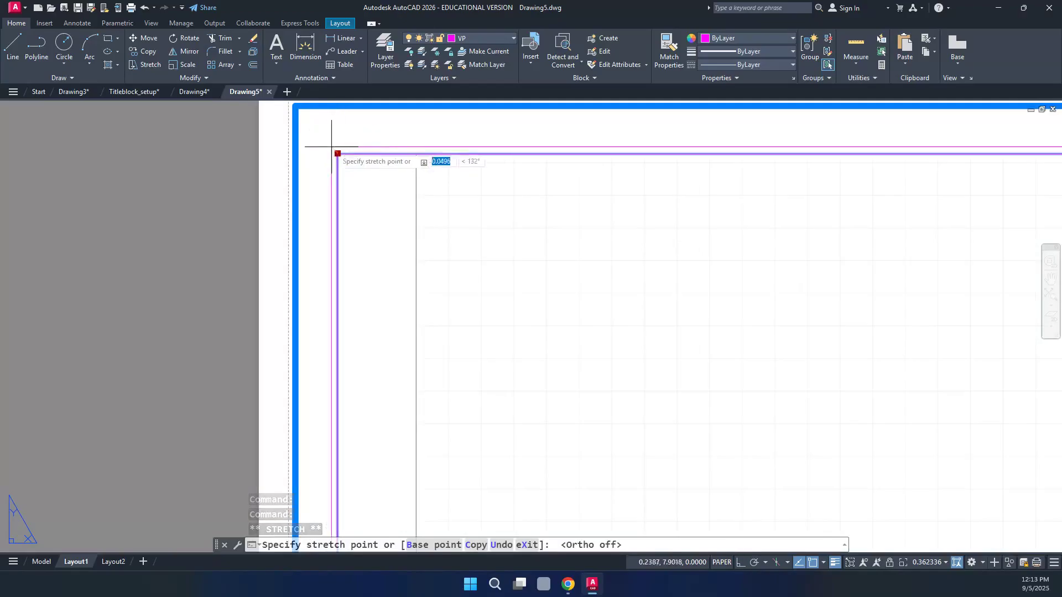
left_click(302, 115)
scroll(260, 161, "down", 5)
scroll(742, 500, "up", 5)
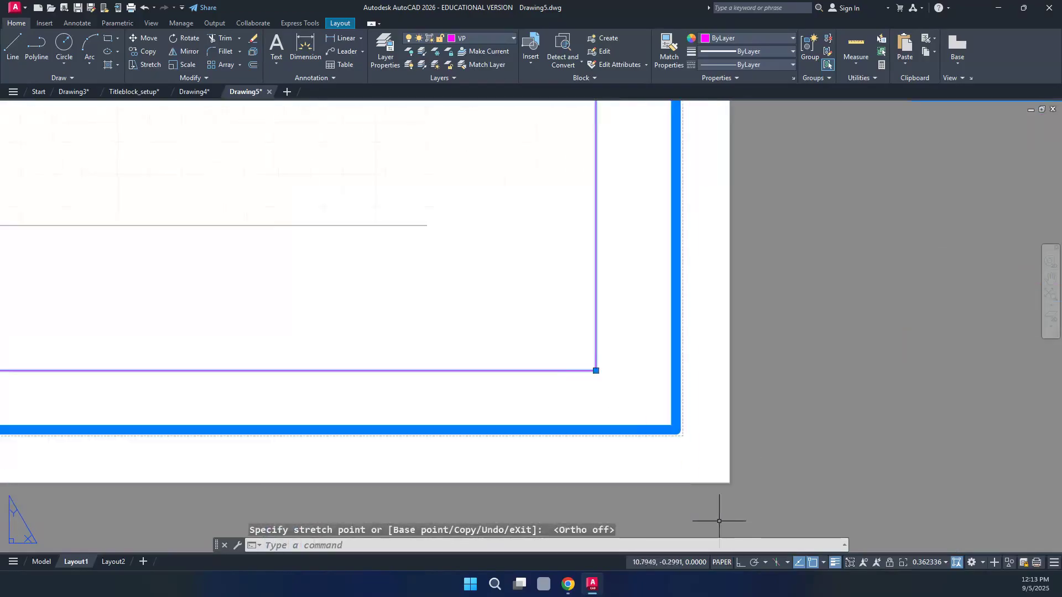
Stretch the viewport's lower-right corner to the border's inner lower-right corner and deselect it
left_click(596, 370)
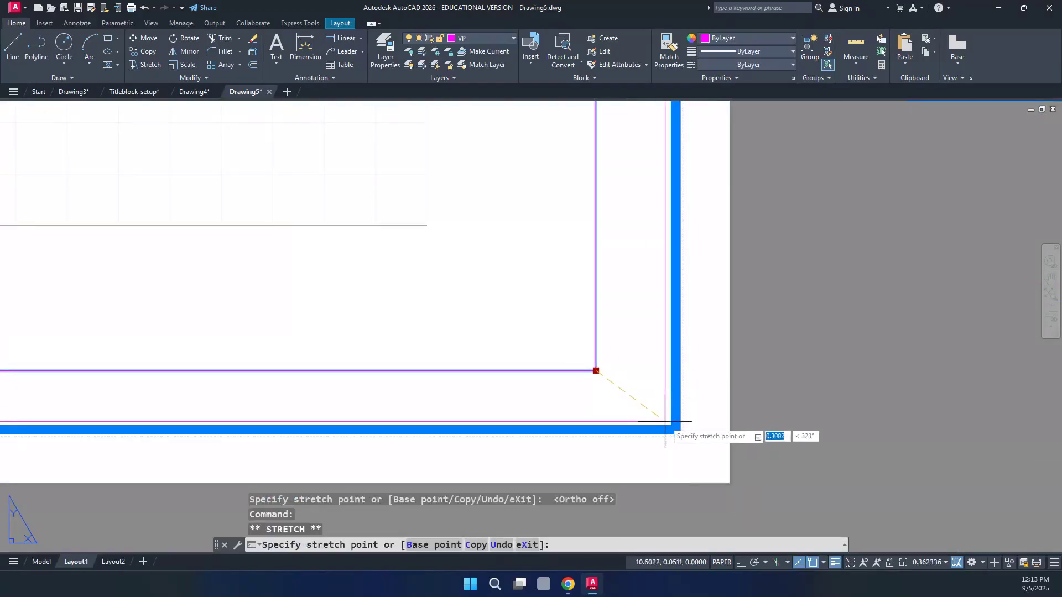
left_click(667, 421)
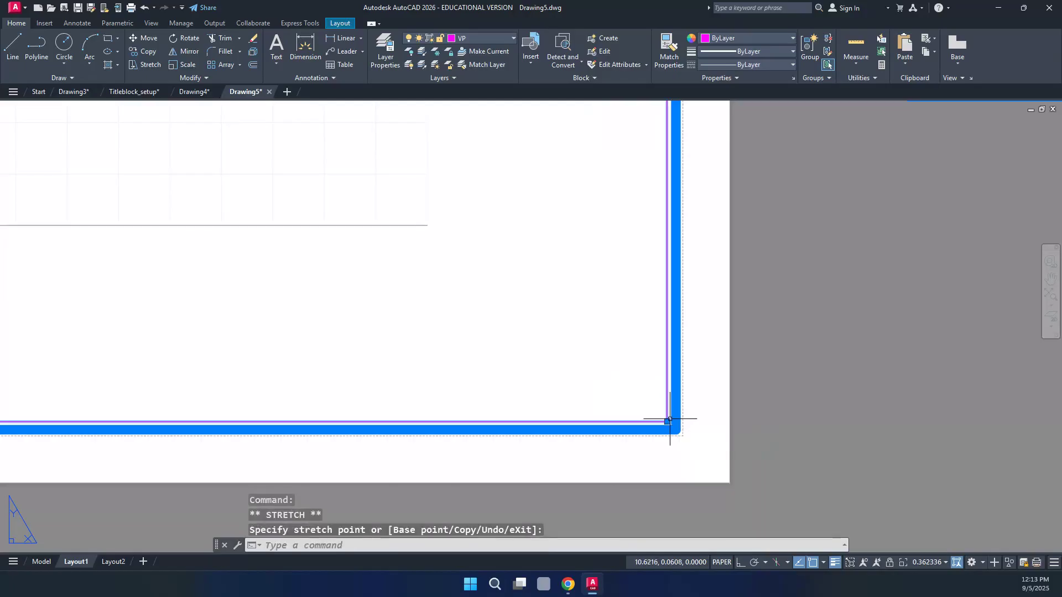
key("Escape")
scroll(816, 414, "down", 2)
scroll(817, 414, "down", 5)
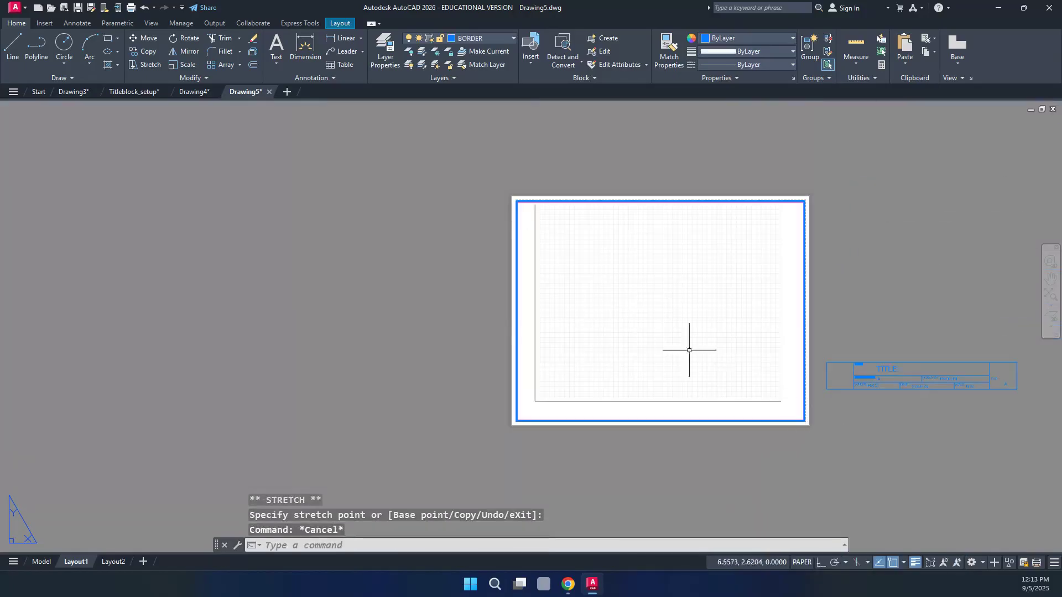
Hide the grid inside the viewport with F7, then go back to paper space
scroll(834, 288, "up", 2)
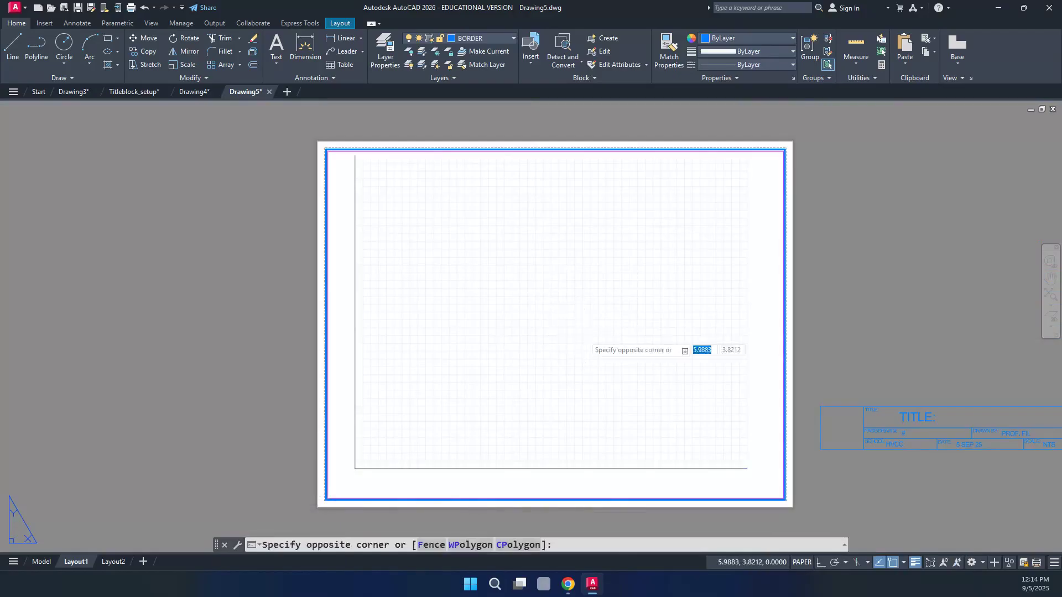
double_click(584, 335)
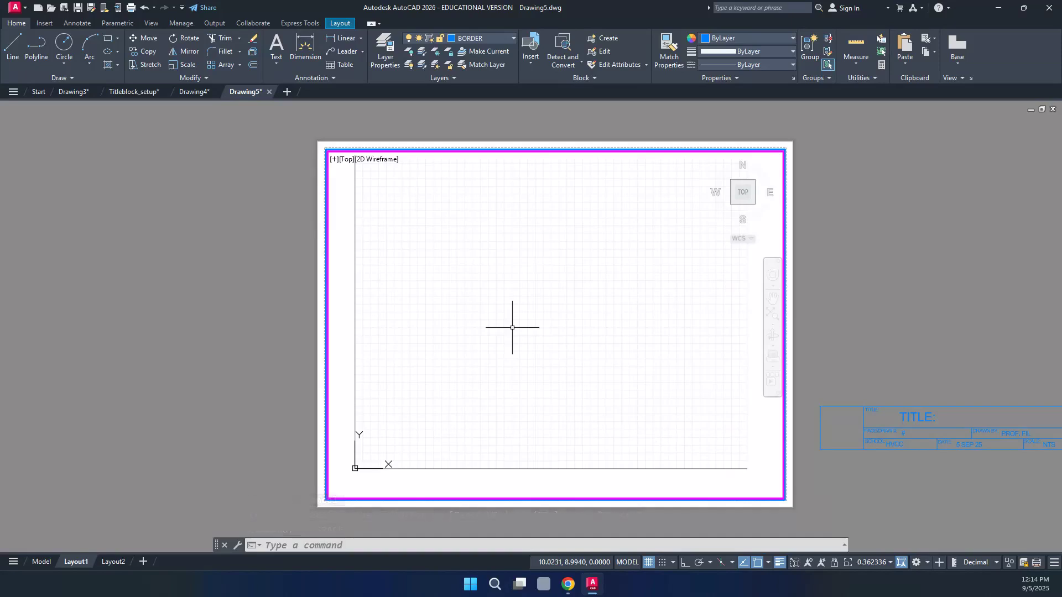
key("F7")
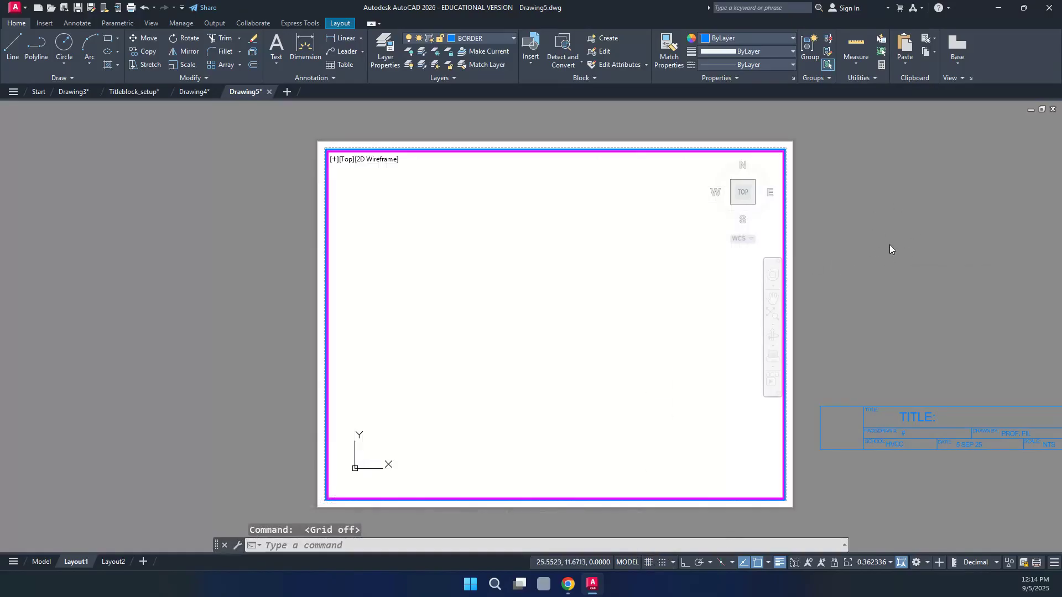
double_click(890, 245)
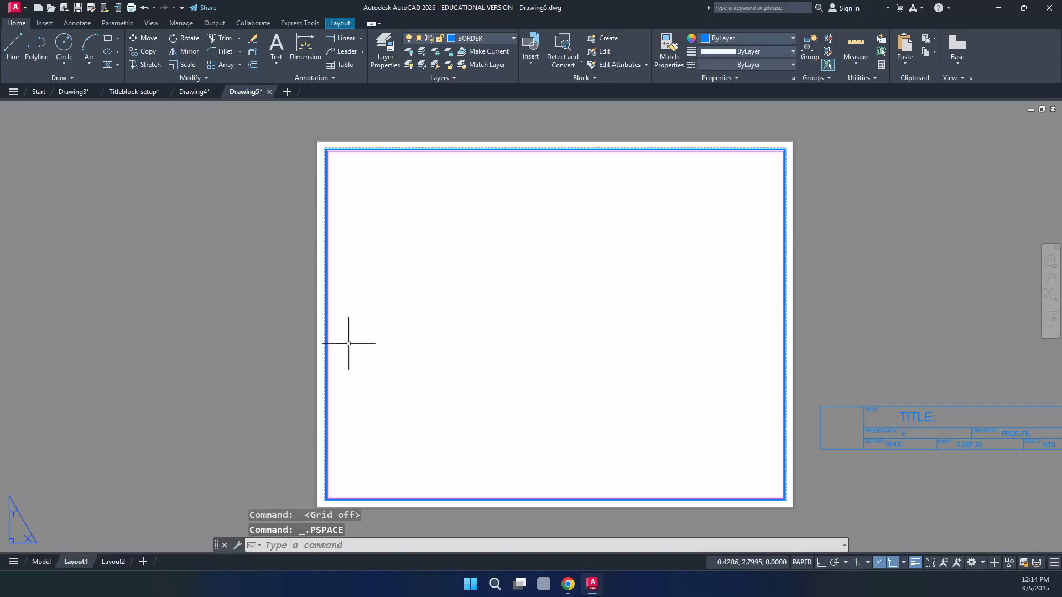
middle_click_drag(529, 286, 417, 278)
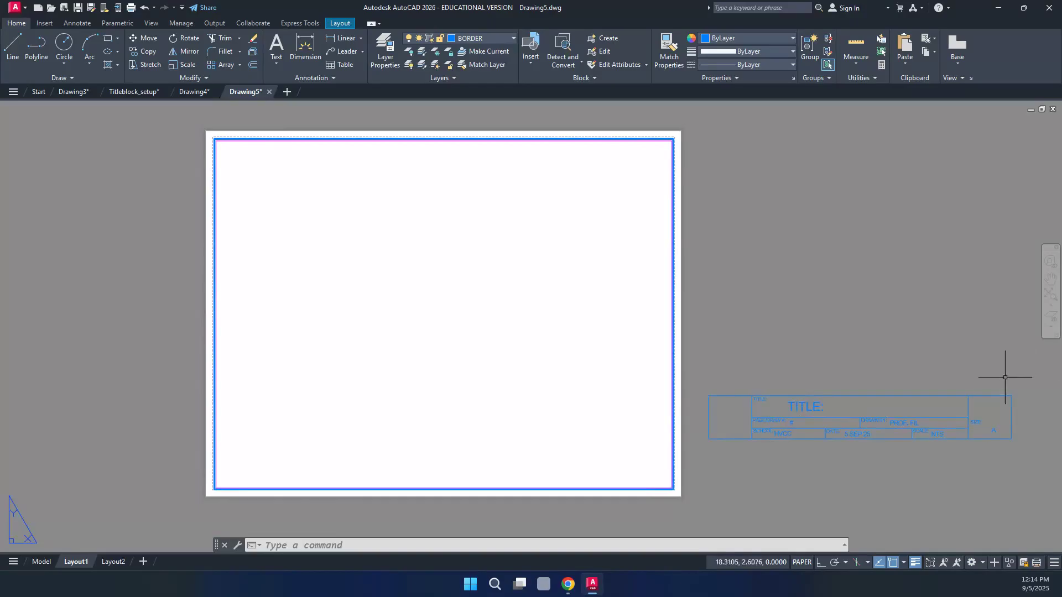
Move the title block from its lower-right endpoint to the blue border's inner lower-right endpoint
left_click(1032, 361)
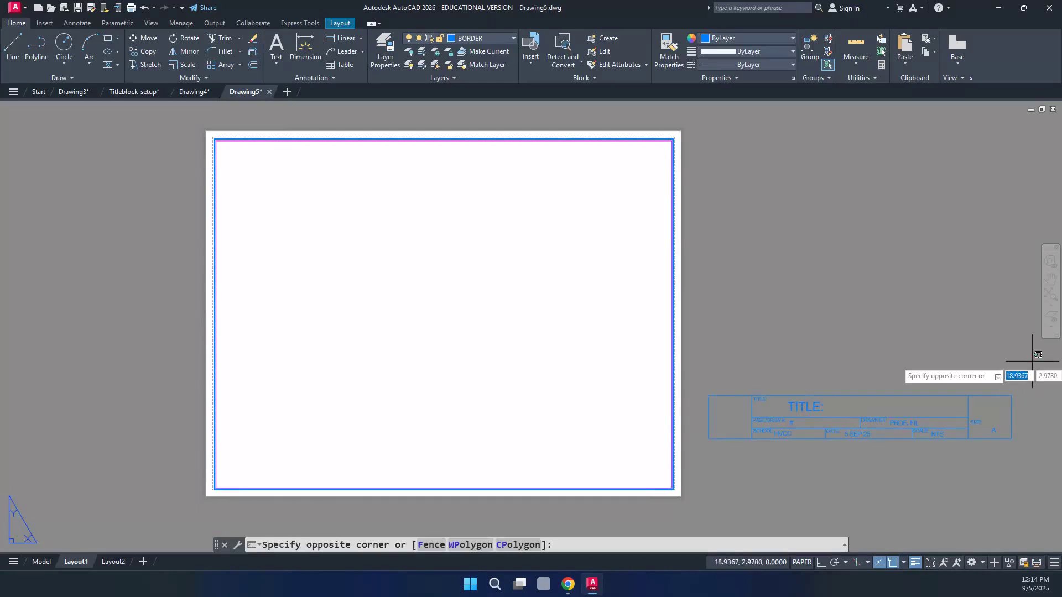
left_click(688, 464)
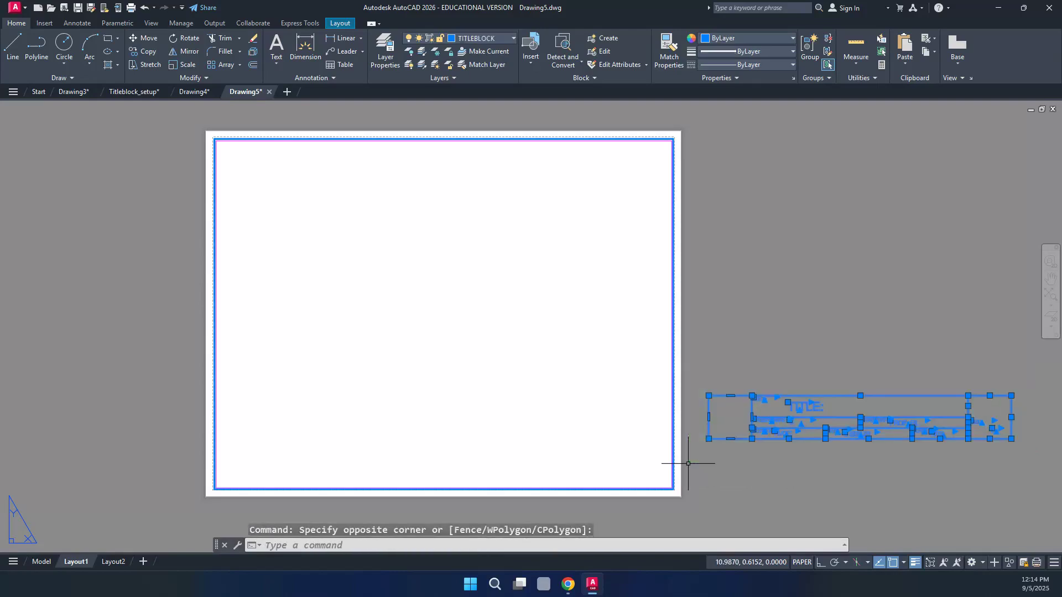
type("M")
key("Return")
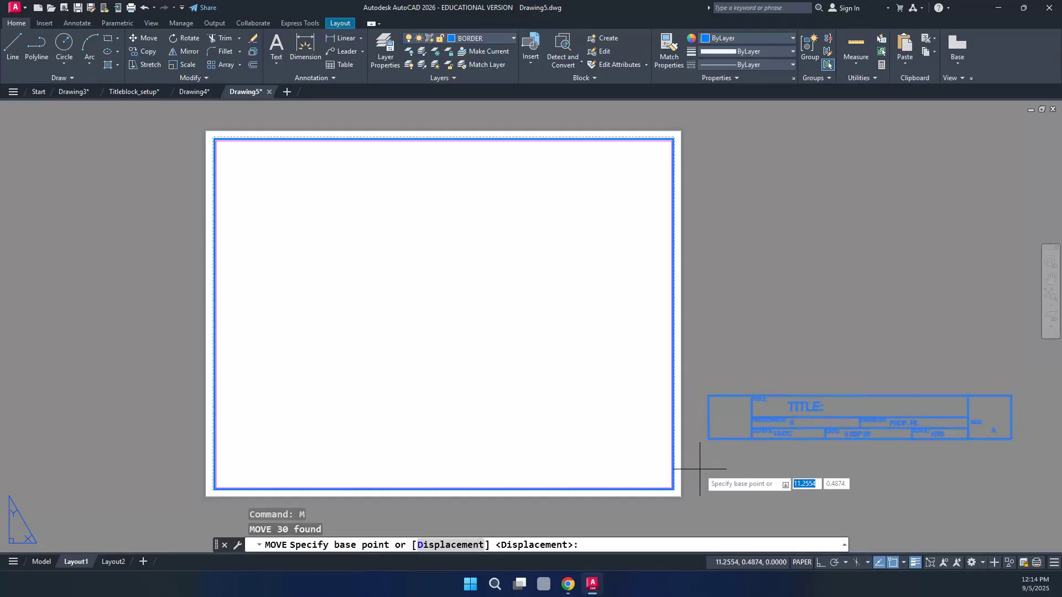
left_click(1012, 439)
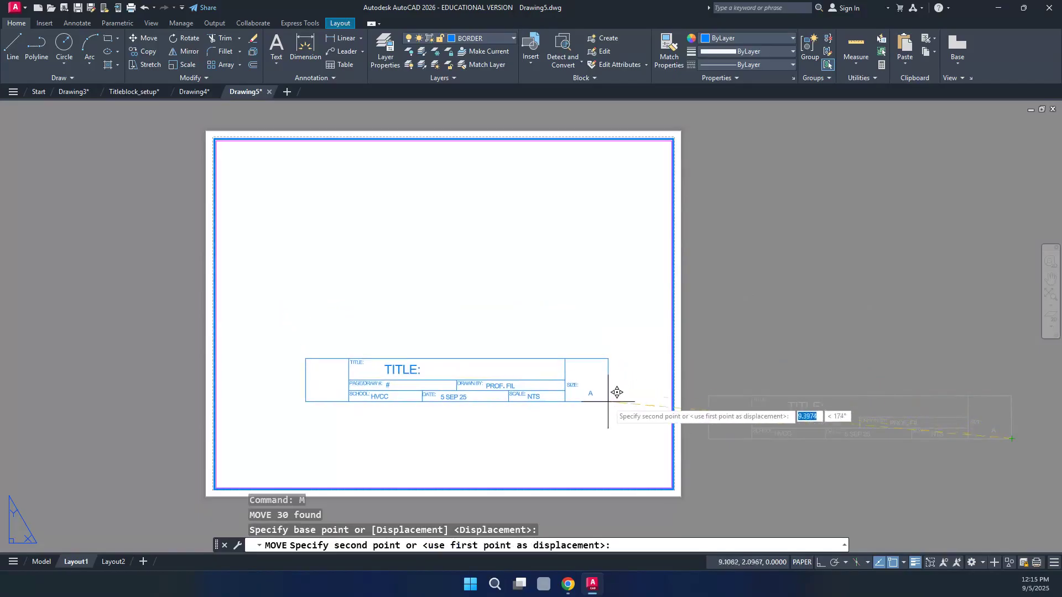
scroll(671, 465, "up", 7)
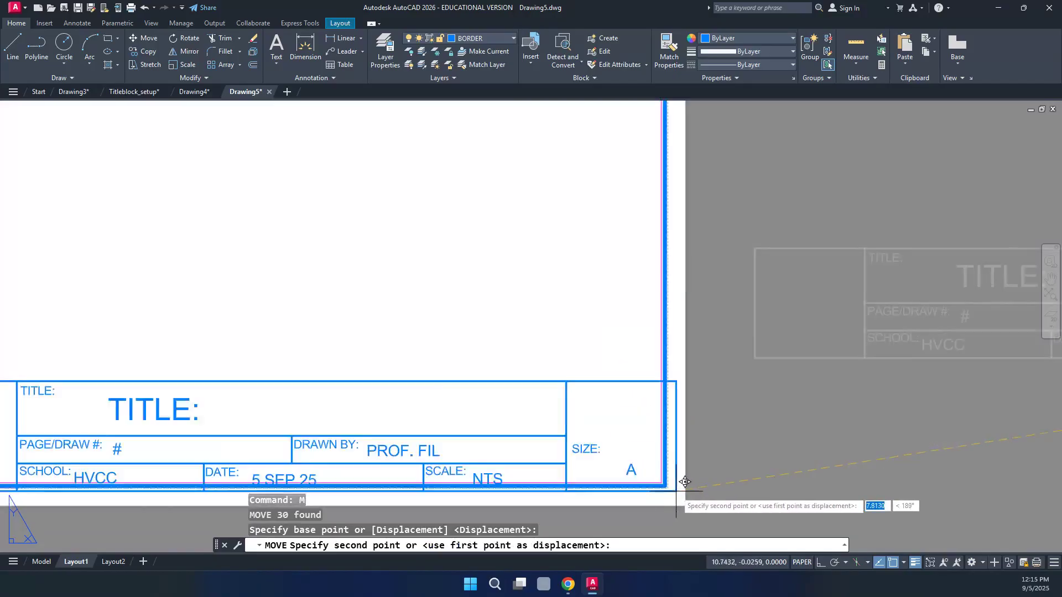
scroll(650, 474, "up", 6)
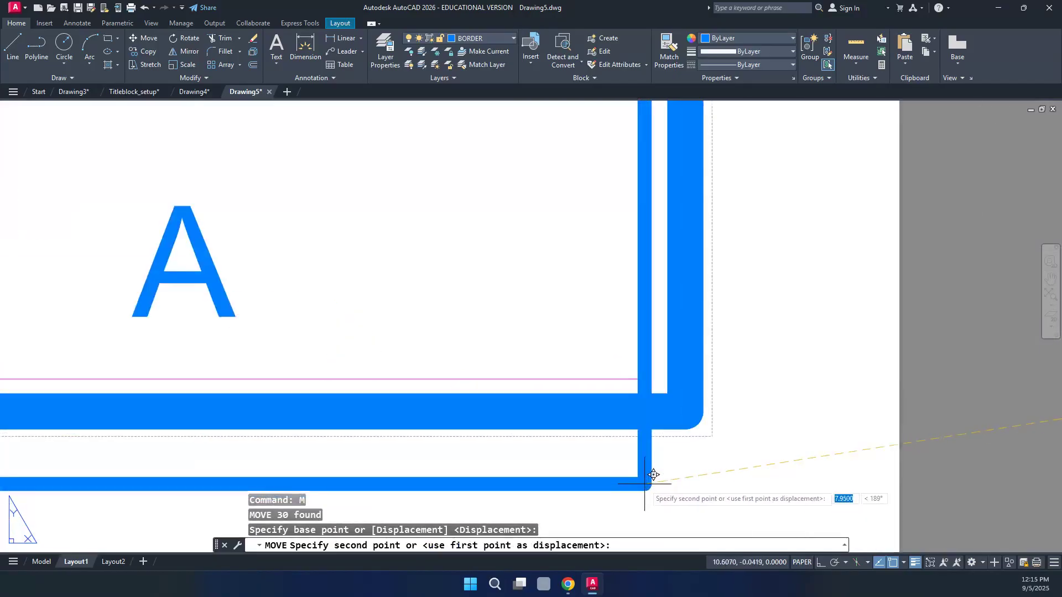
left_click(685, 411)
scroll(813, 445, "down", 5)
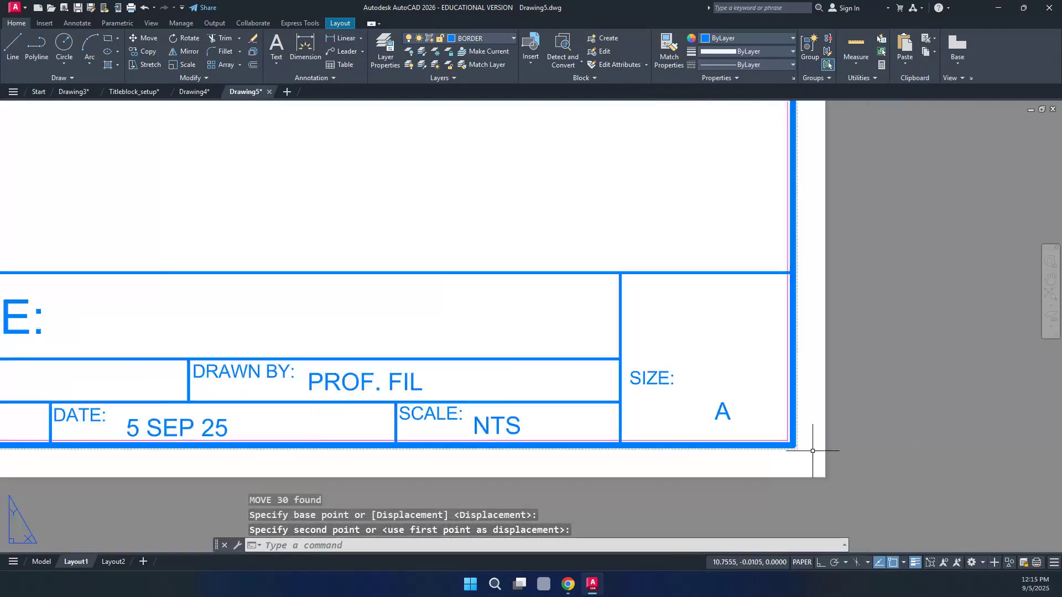
scroll(815, 451, "down", 4)
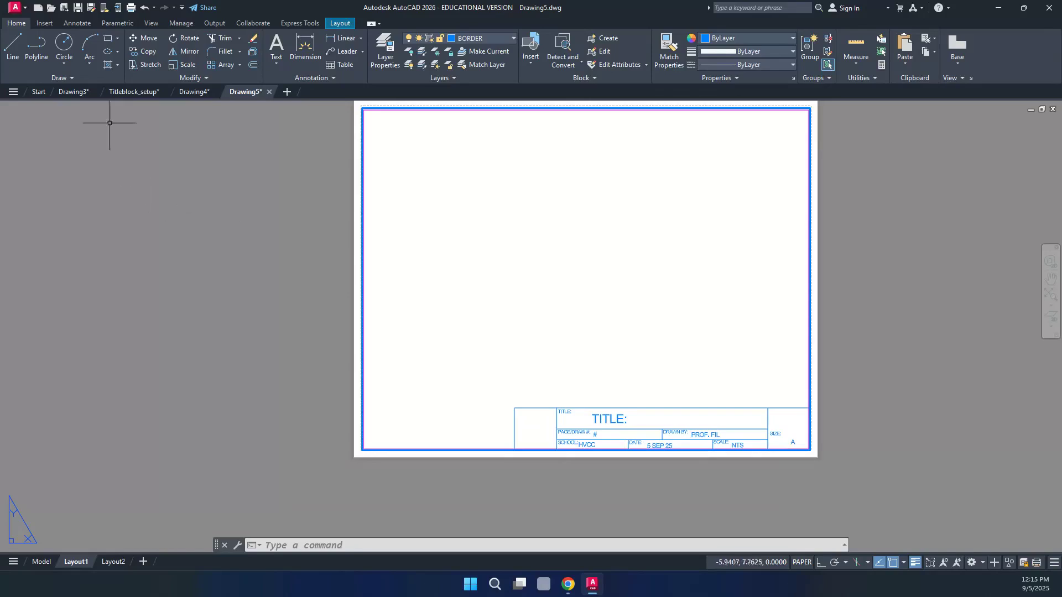
Choose the HVCC LOGO FOR CAD drawing as an external reference and accept the attach settings
left_click(44, 25)
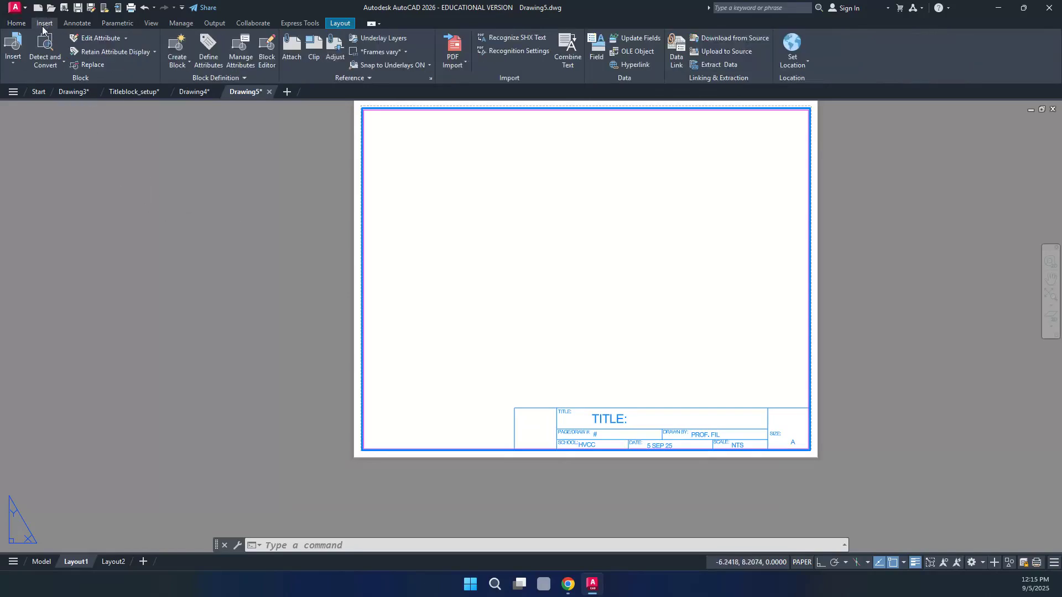
left_click(294, 49)
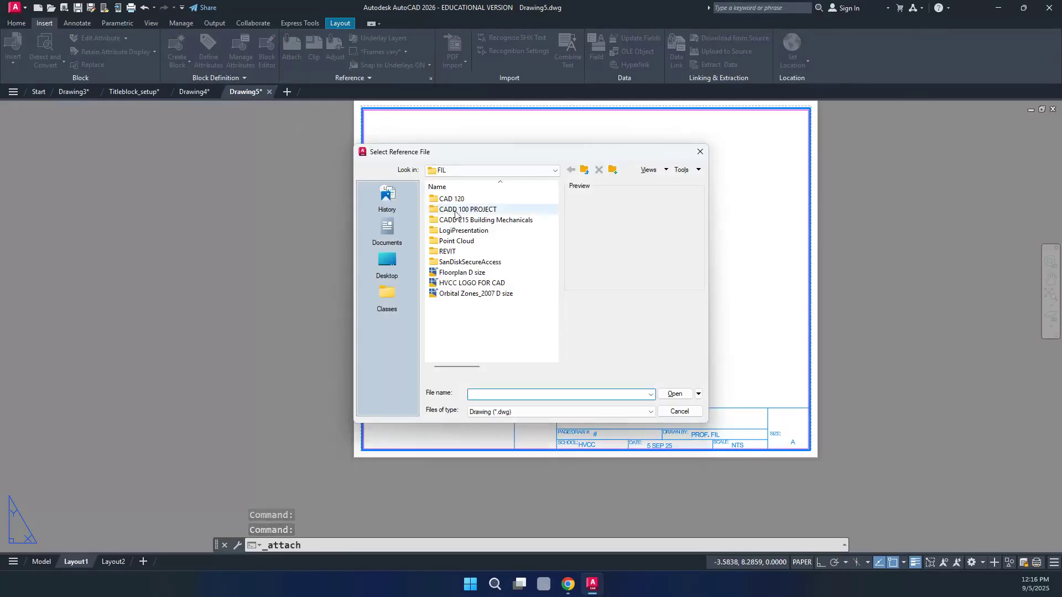
left_click(457, 284)
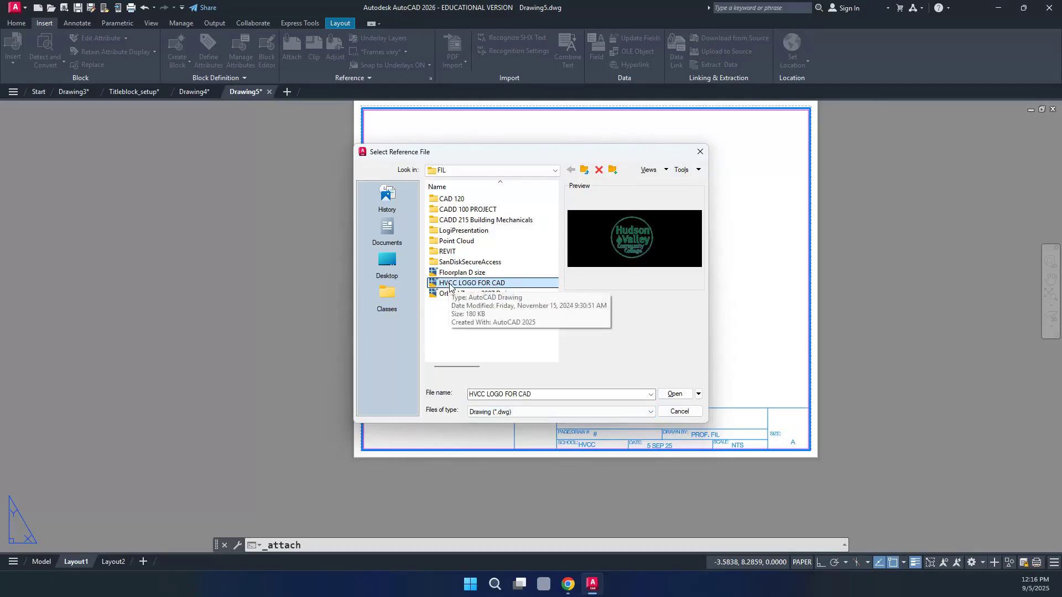
left_click(674, 394)
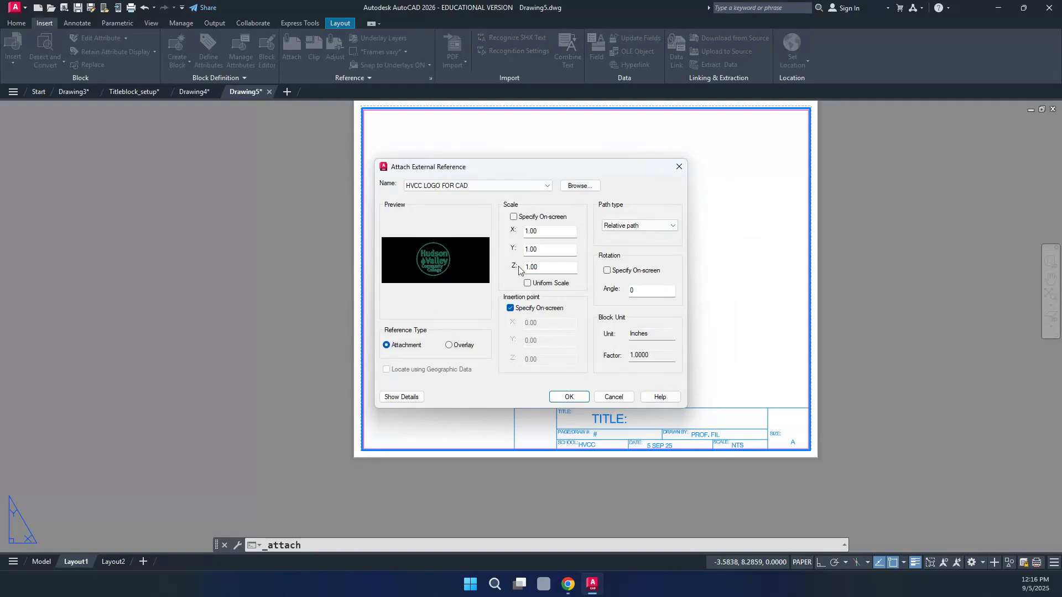
left_click(570, 397)
Place the logo xref at the title block's lower-left endpoint
scroll(567, 324, "down", 2)
scroll(553, 401, "up", 8)
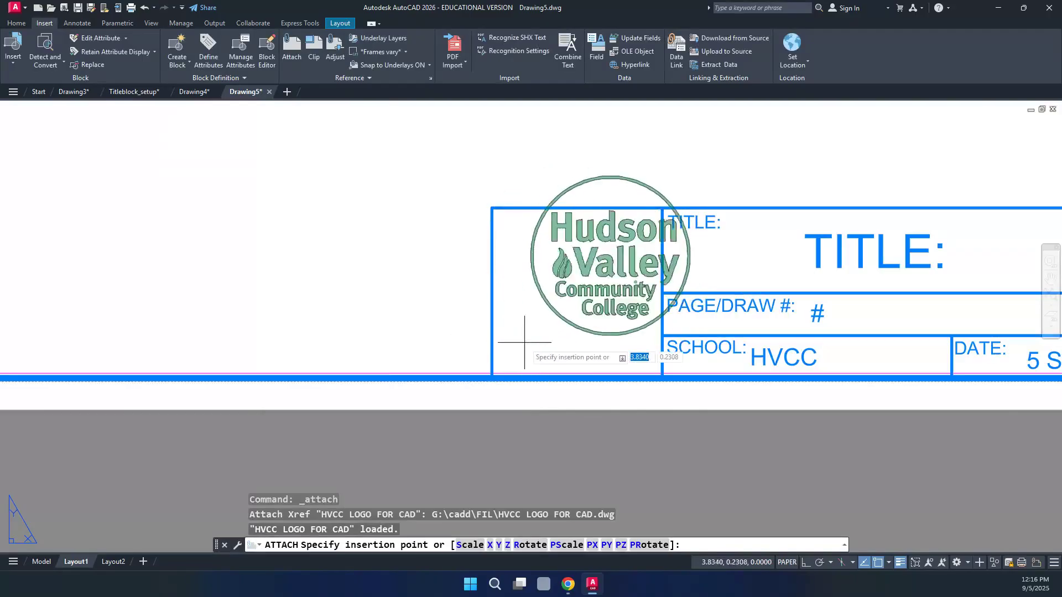
left_click(492, 377)
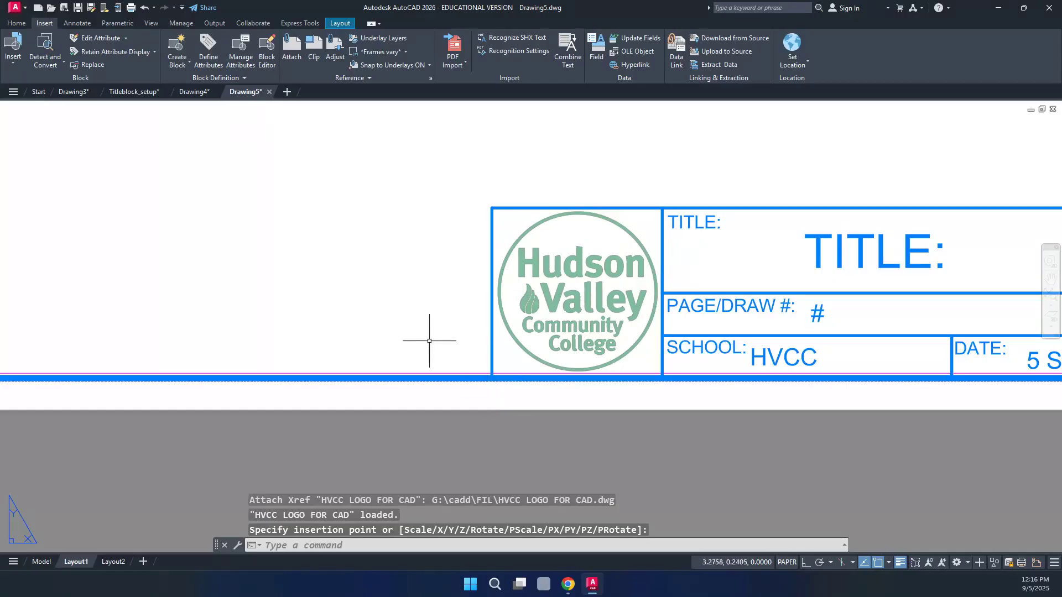
scroll(360, 374, "down", 4)
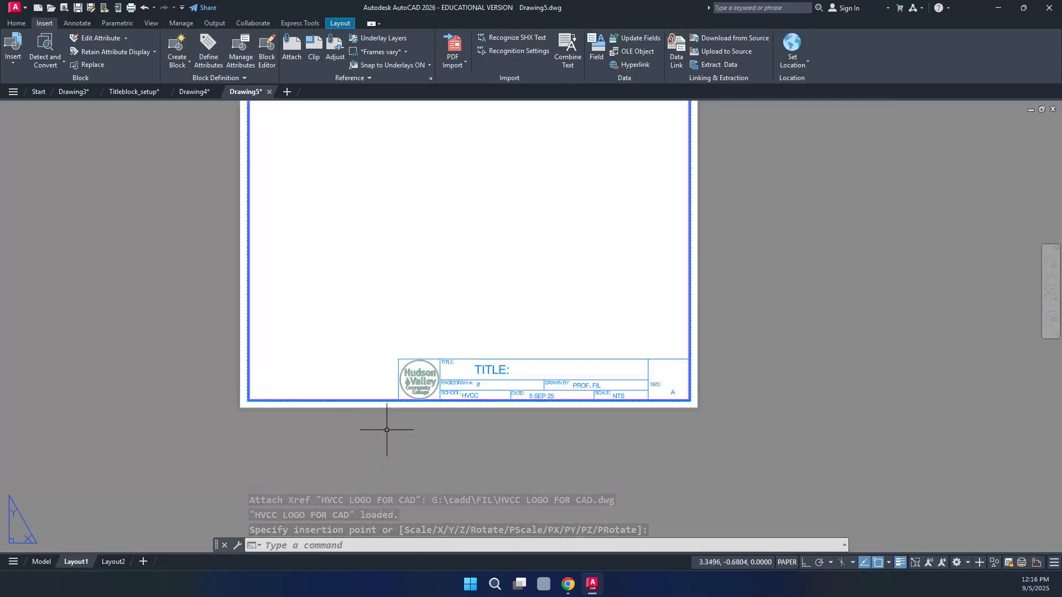
scroll(393, 440, "down", 2)
scroll(401, 310, "up", 2)
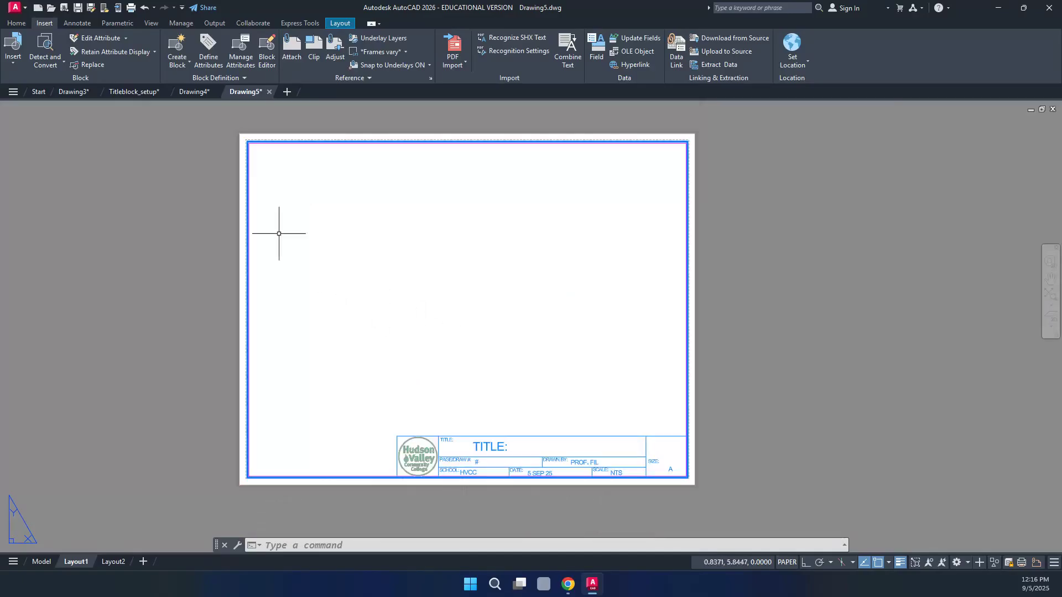
Save the drawing as the template INCHES.dwt, accepting English measurement in Template Options
left_click(78, 11)
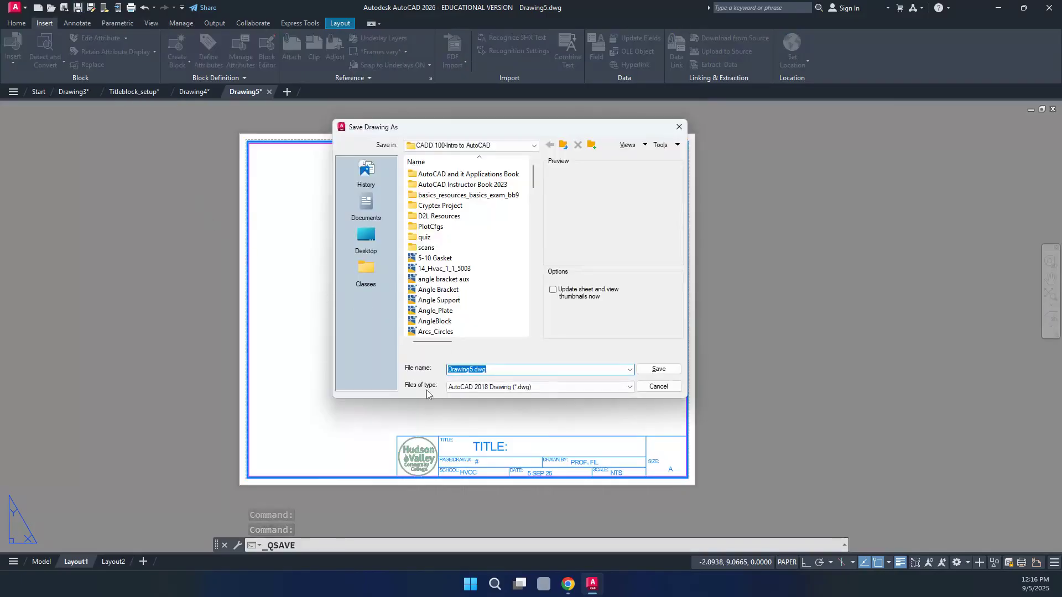
left_click(494, 388)
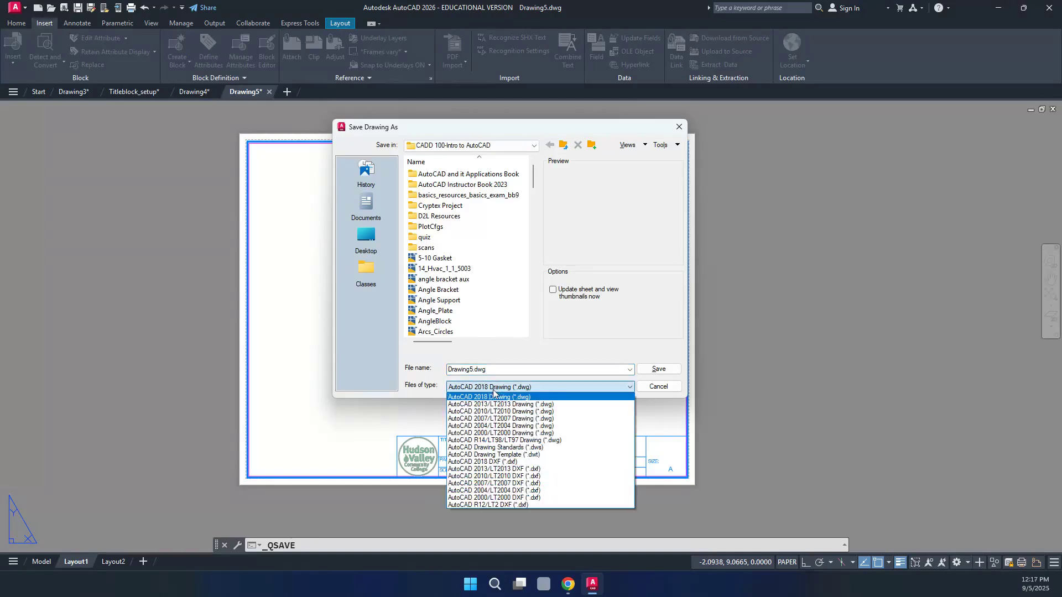
left_click(543, 455)
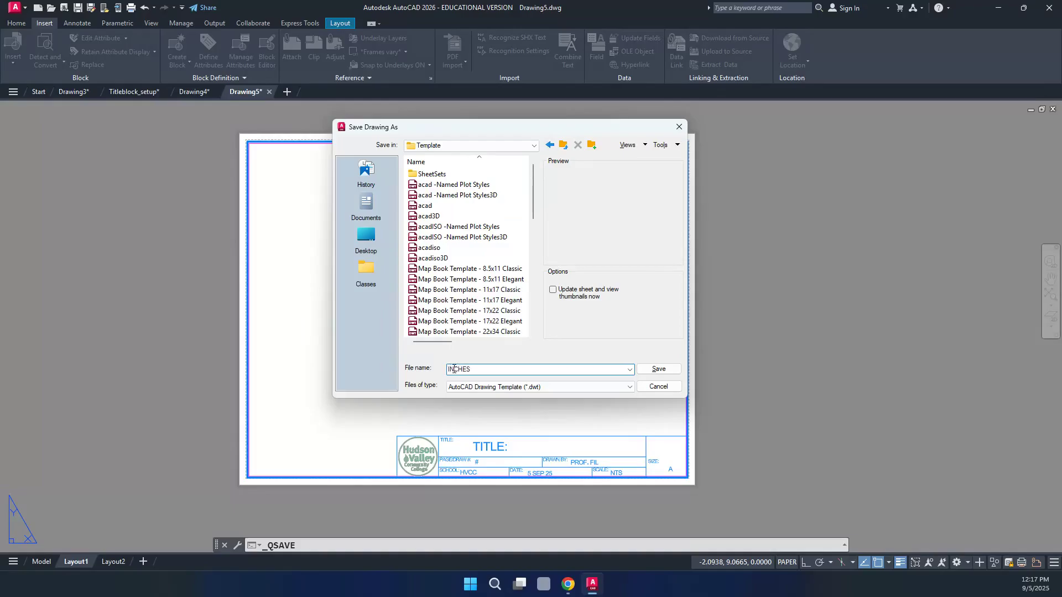
left_click(659, 370)
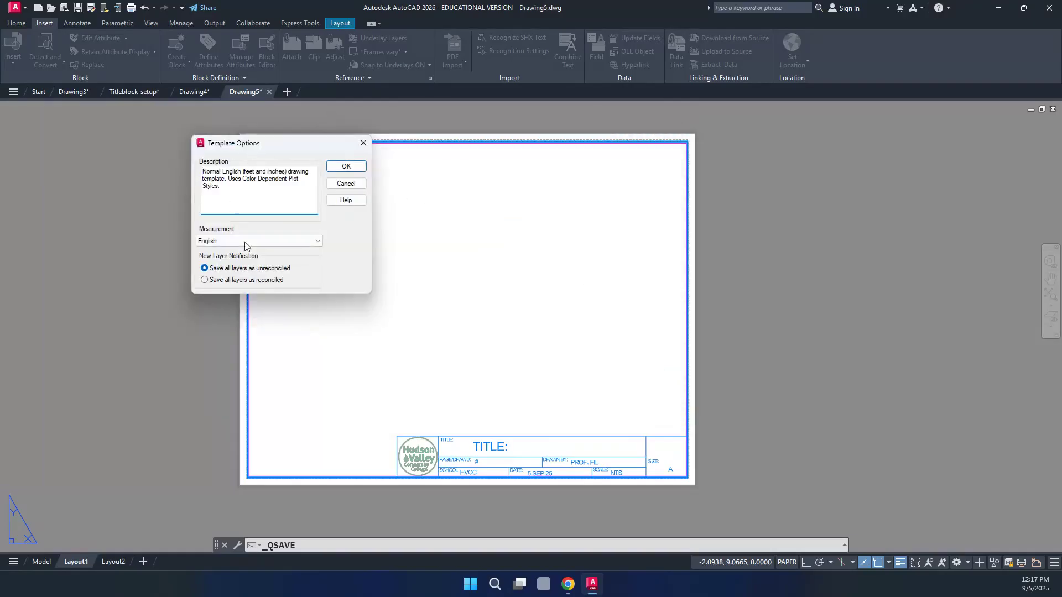
left_click(347, 167)
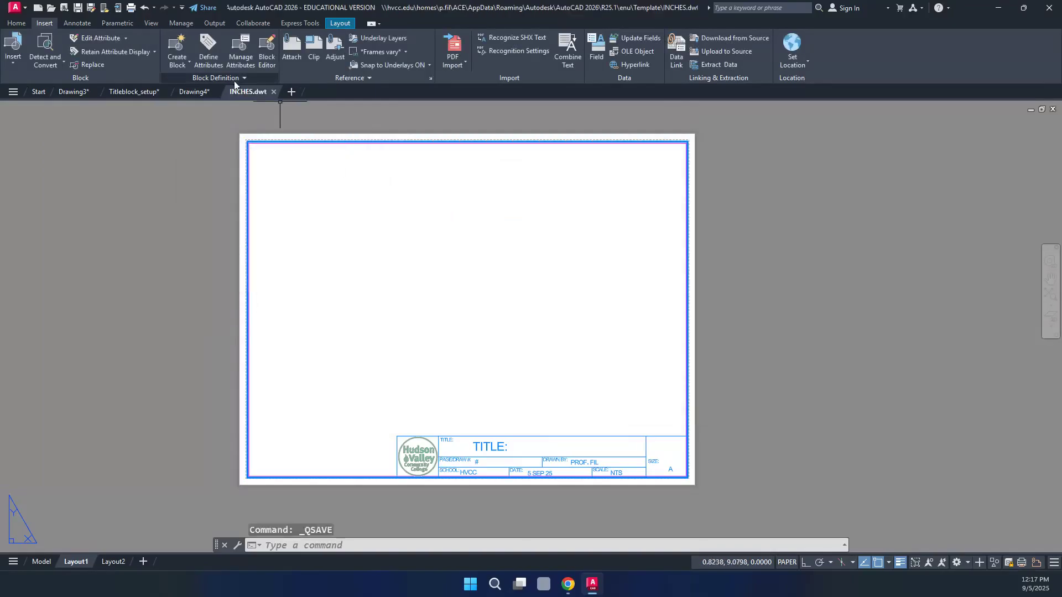
Close the INCHES.dwt tab, discarding further changes, and switch to the Start tab
mouse_move(259, 99)
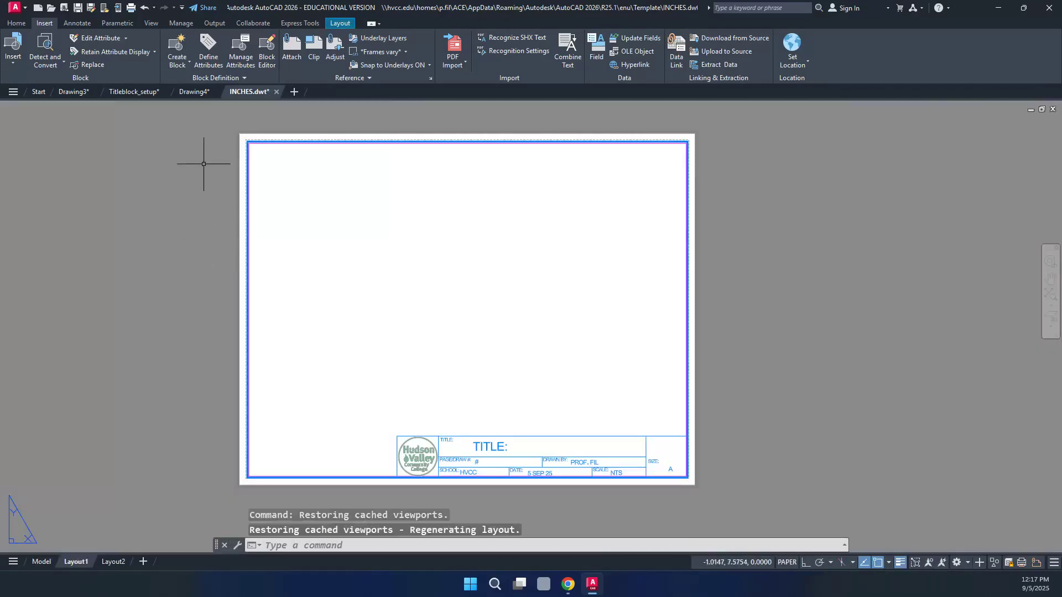
left_click(277, 92)
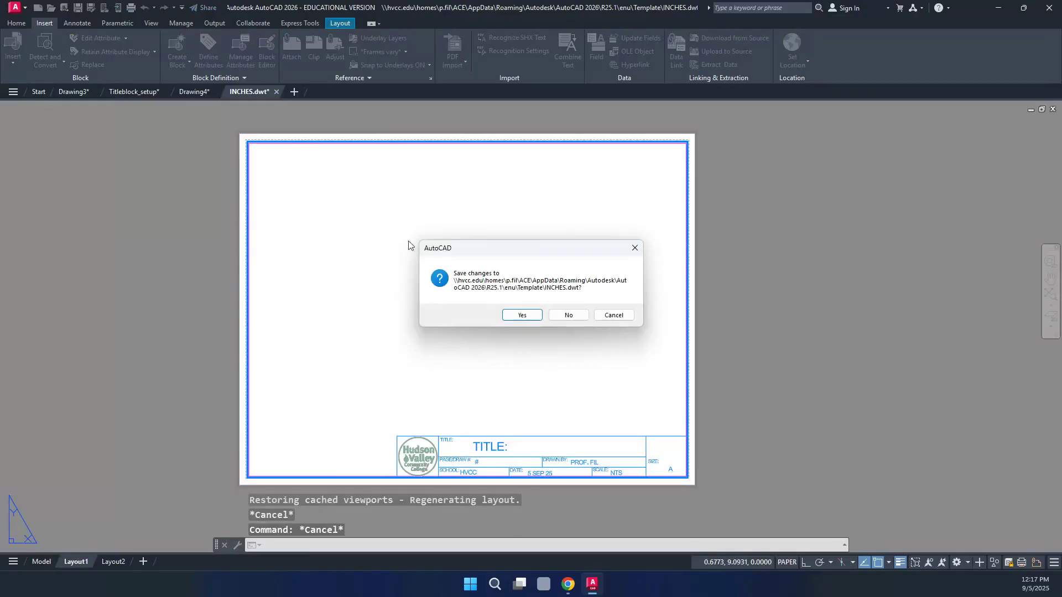
left_click(566, 317)
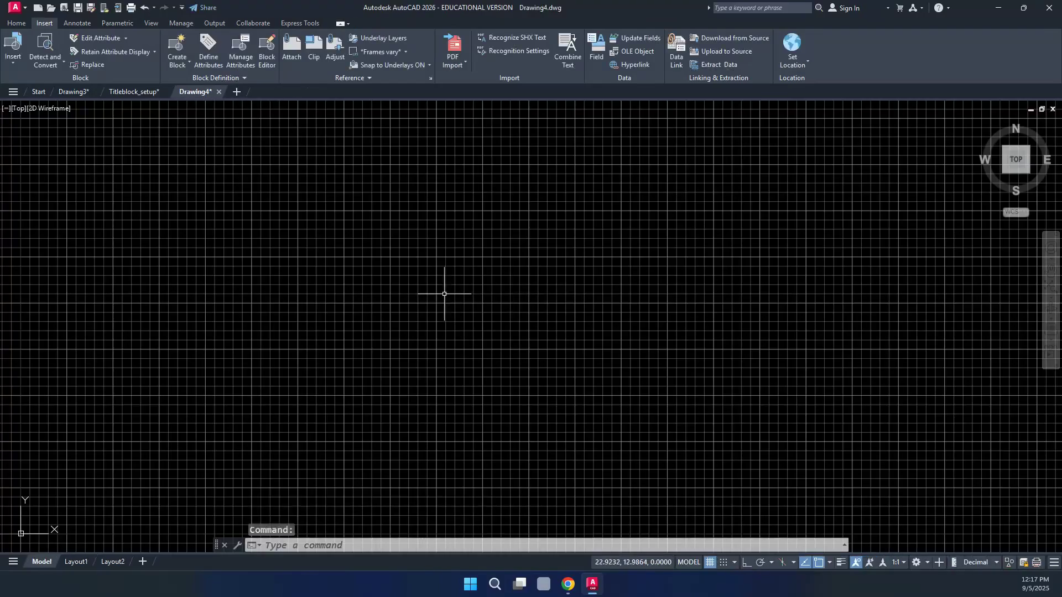
left_click(40, 92)
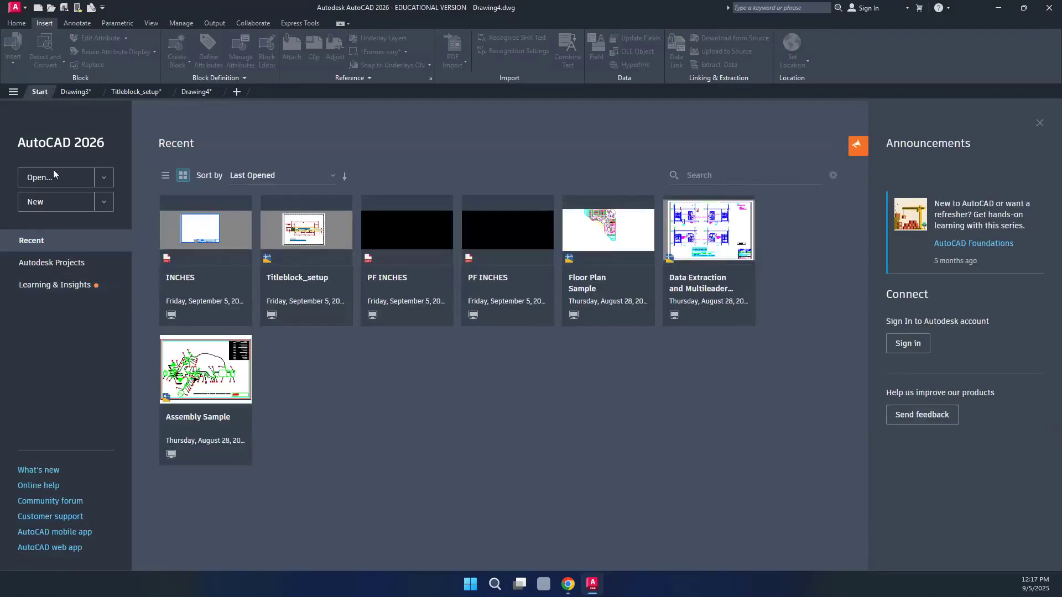
Create a new drawing from the INCHES.dwt template
left_click(105, 203)
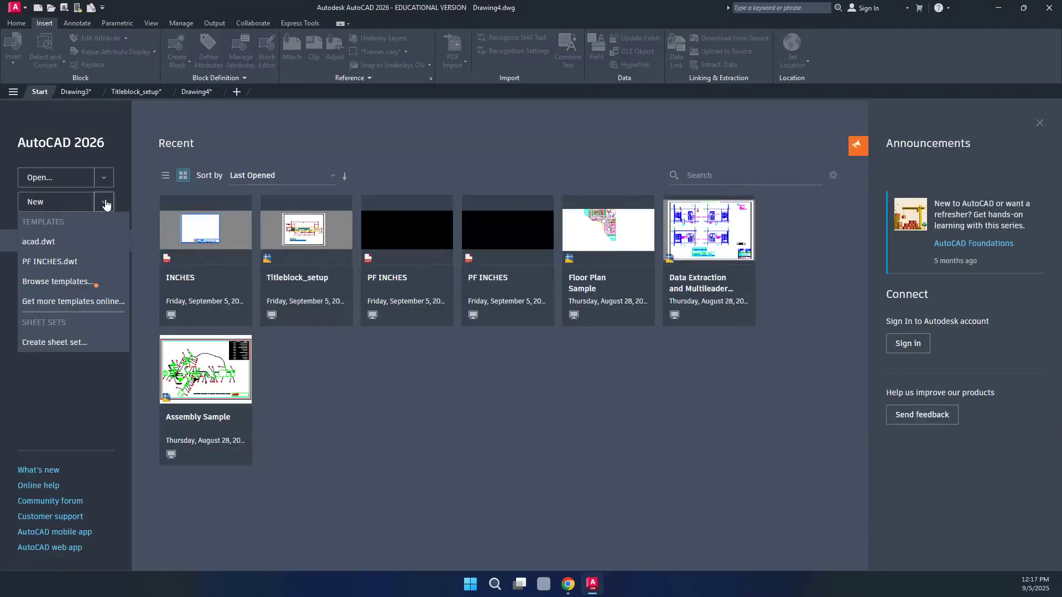
left_click(74, 283)
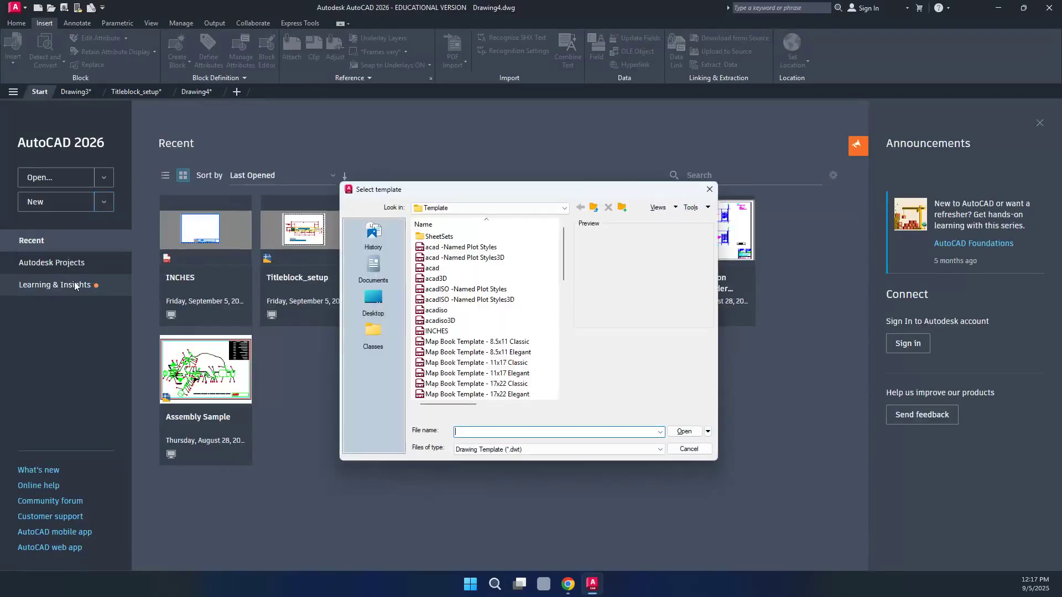
left_click(437, 331)
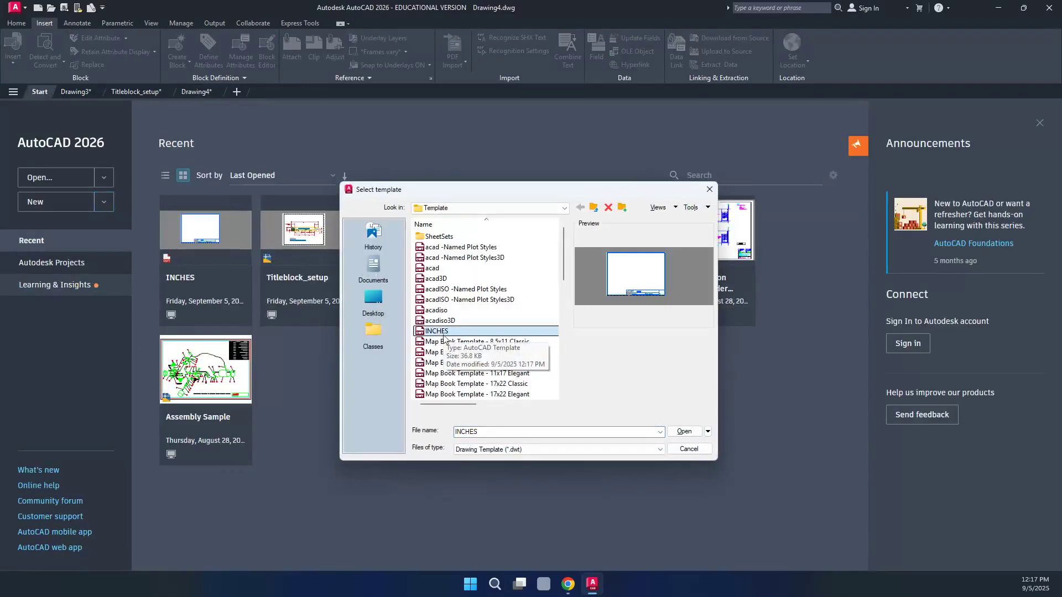
left_click(685, 432)
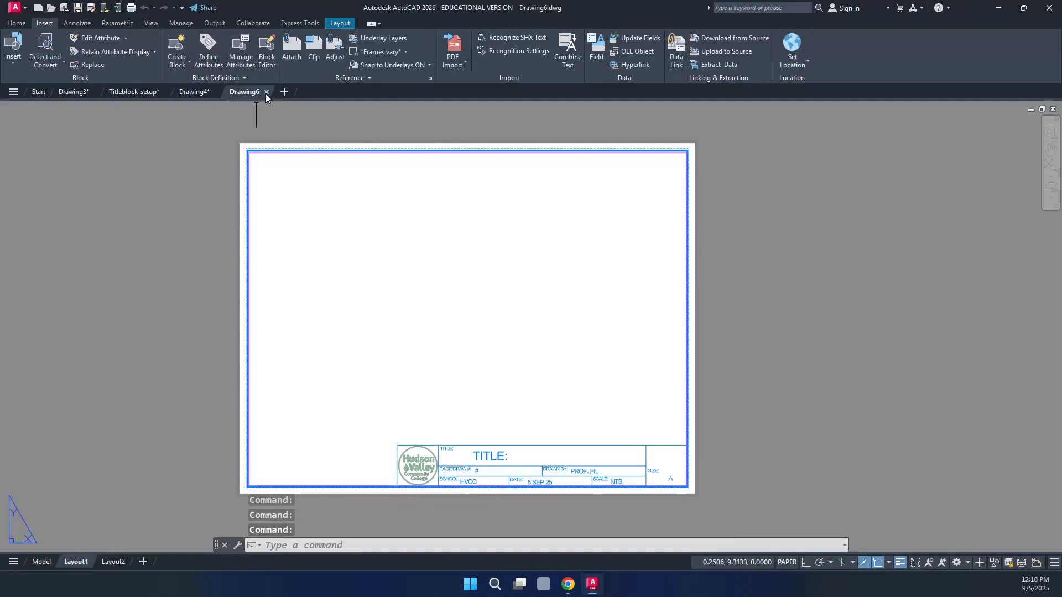
Switch to Model space and make OBJECT the current layer
mouse_move(263, 93)
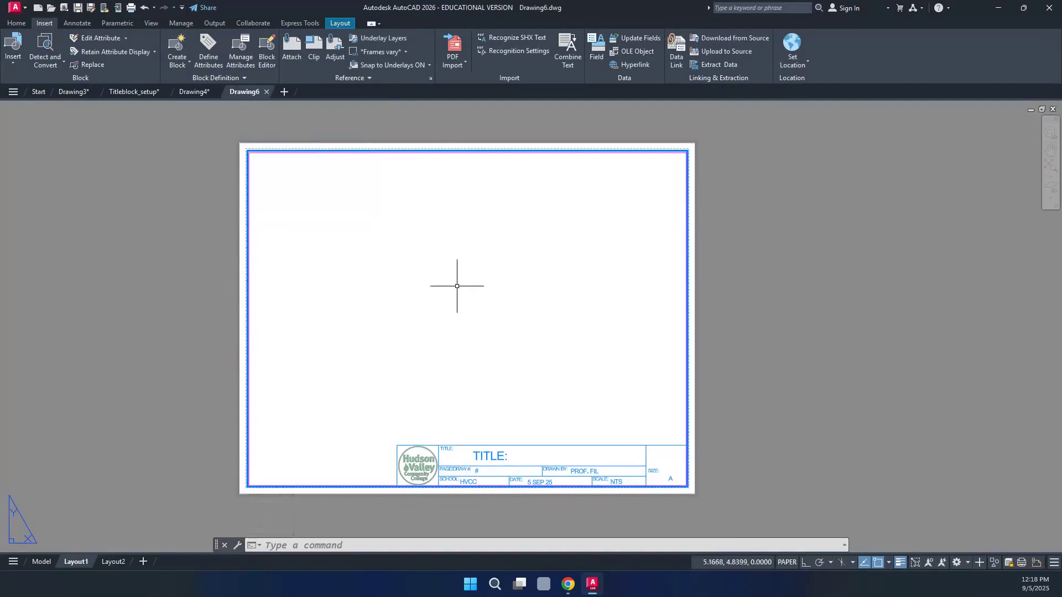
left_click(42, 561)
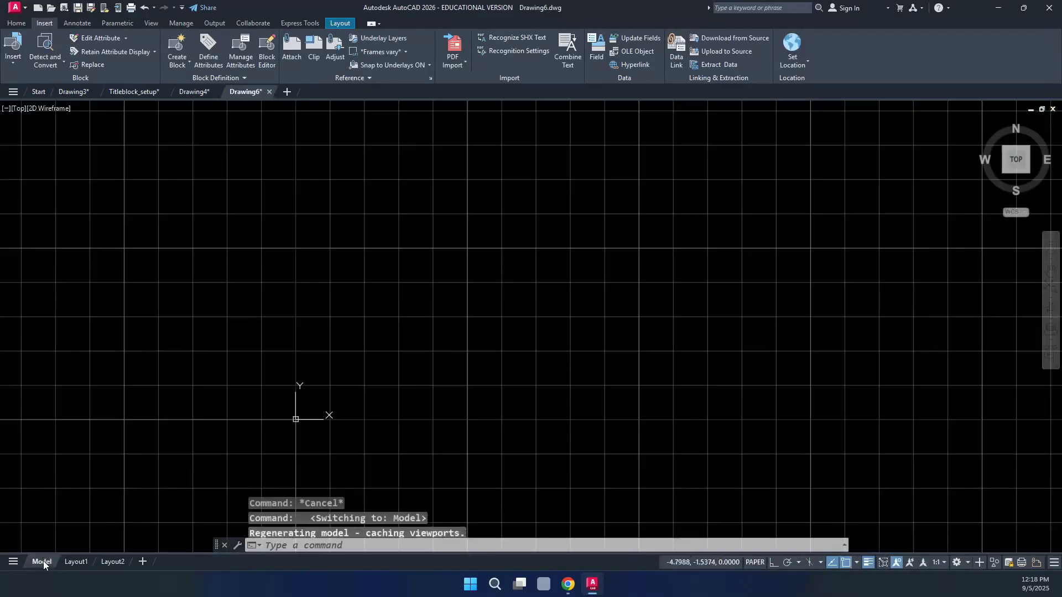
left_click(11, 24)
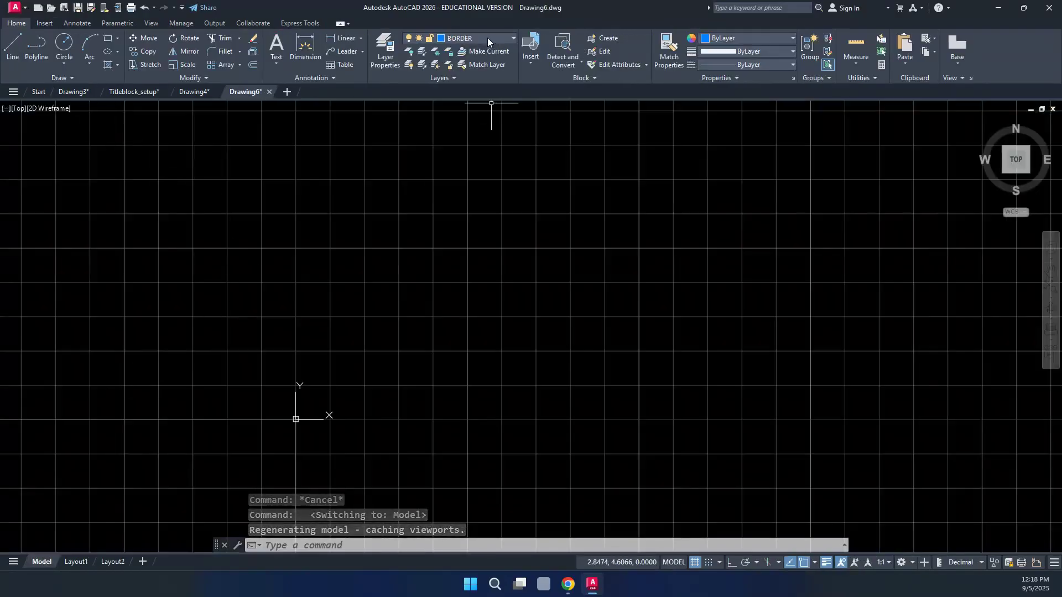
left_click(487, 39)
left_click(473, 105)
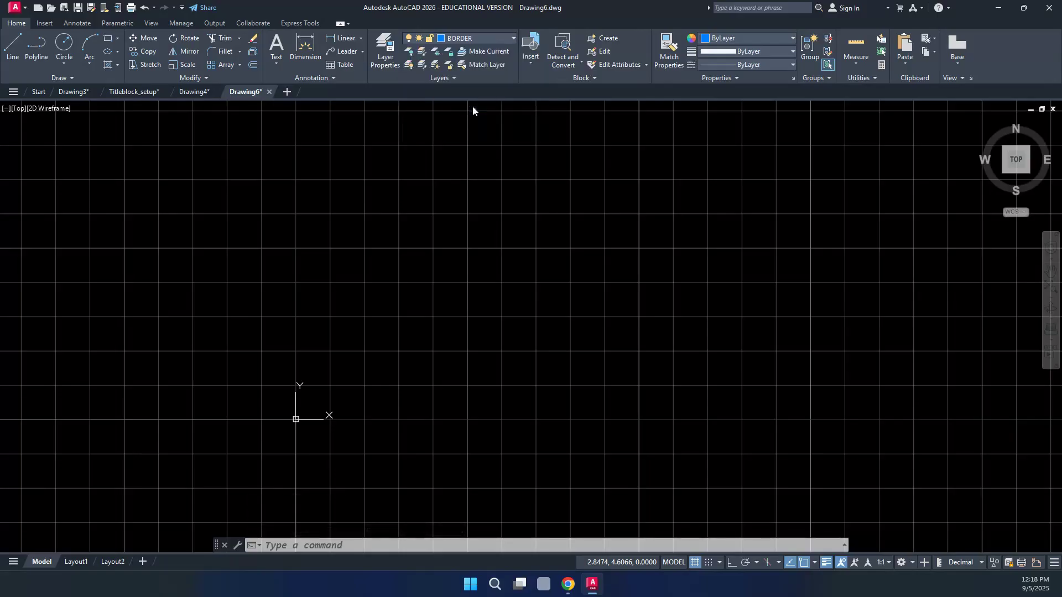